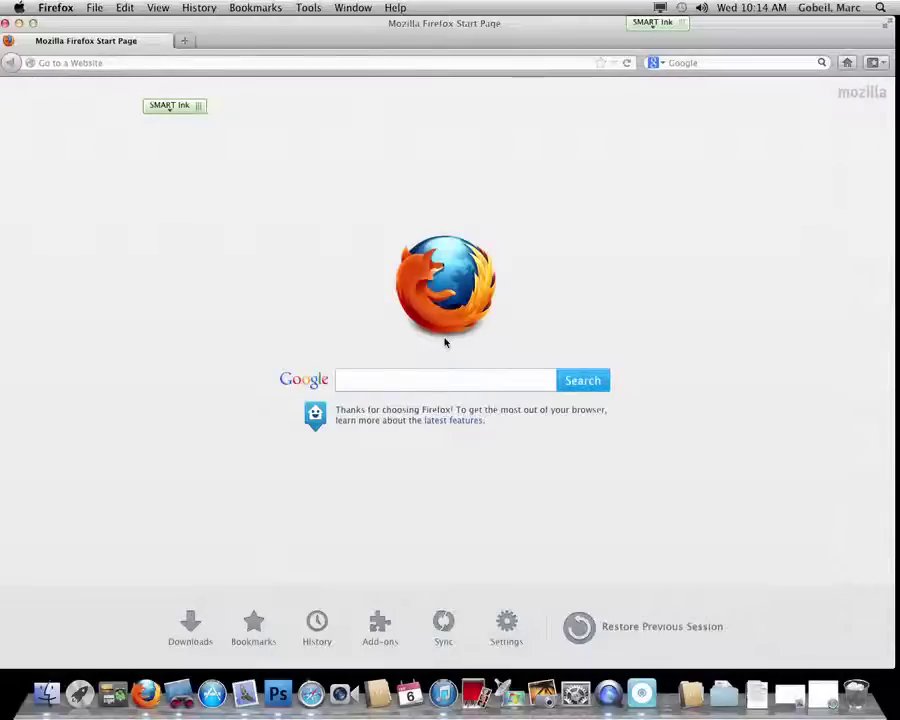
- Search Google for "Johnny cash" and show the image results
text(R)
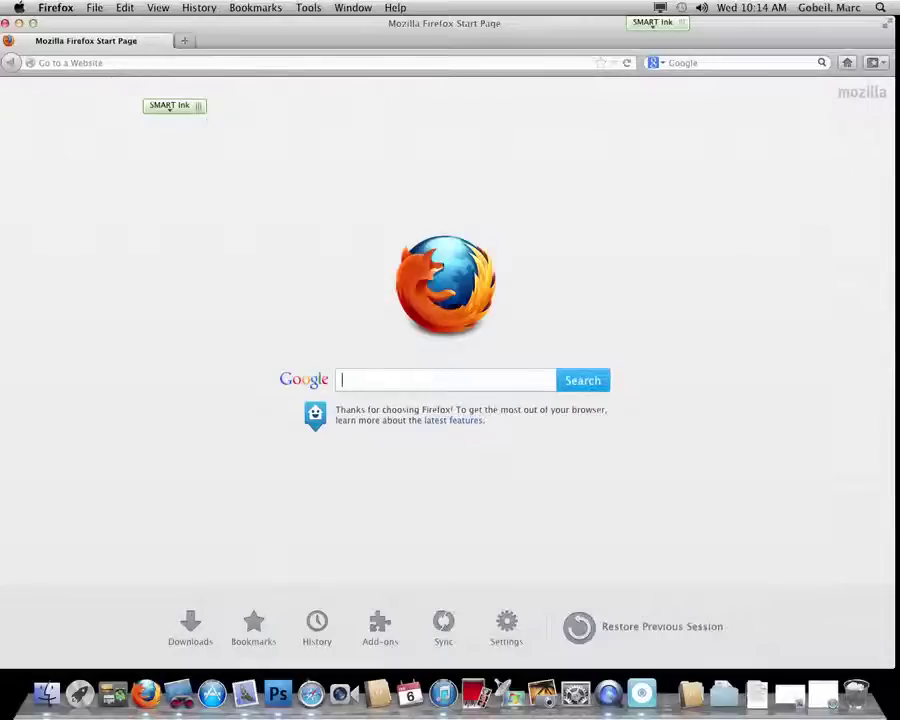
text(ohnny cash)
key(Return)
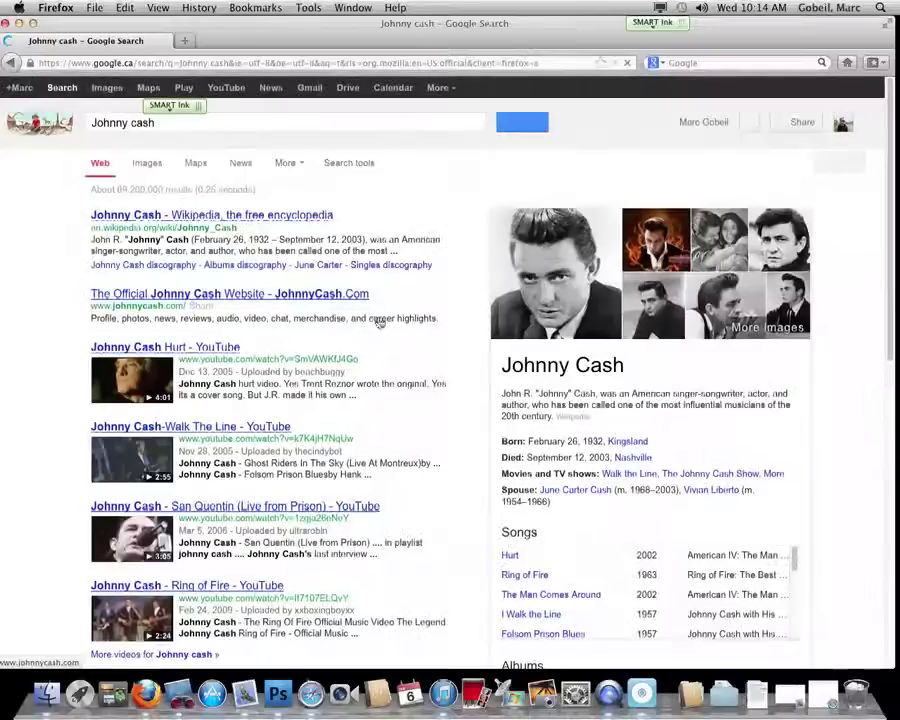
click(107, 88)
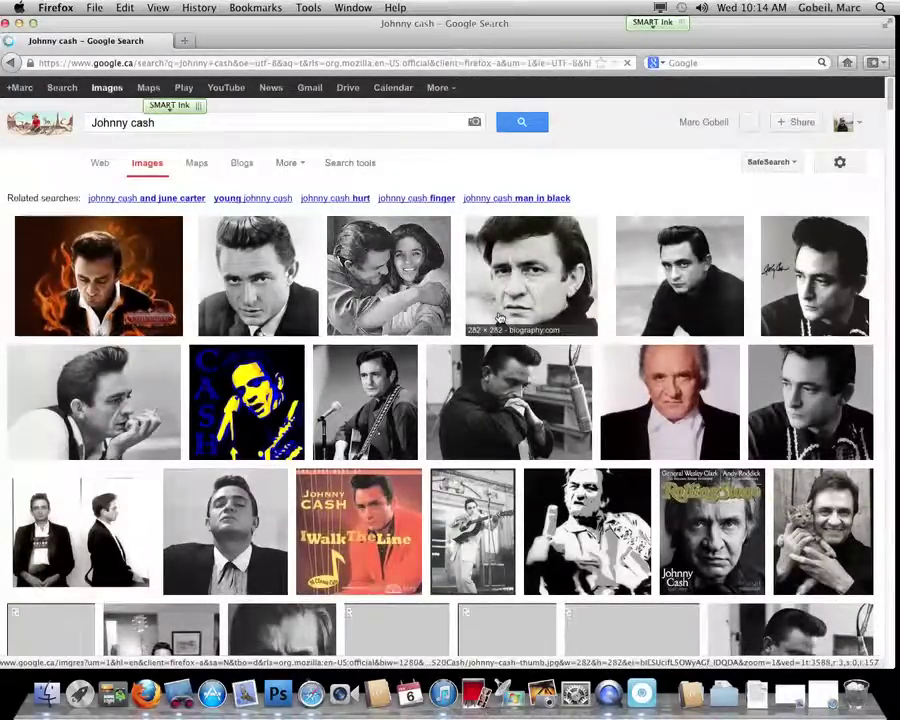
- Use the search tools to restrict the image results to the Large size
click(360, 165)
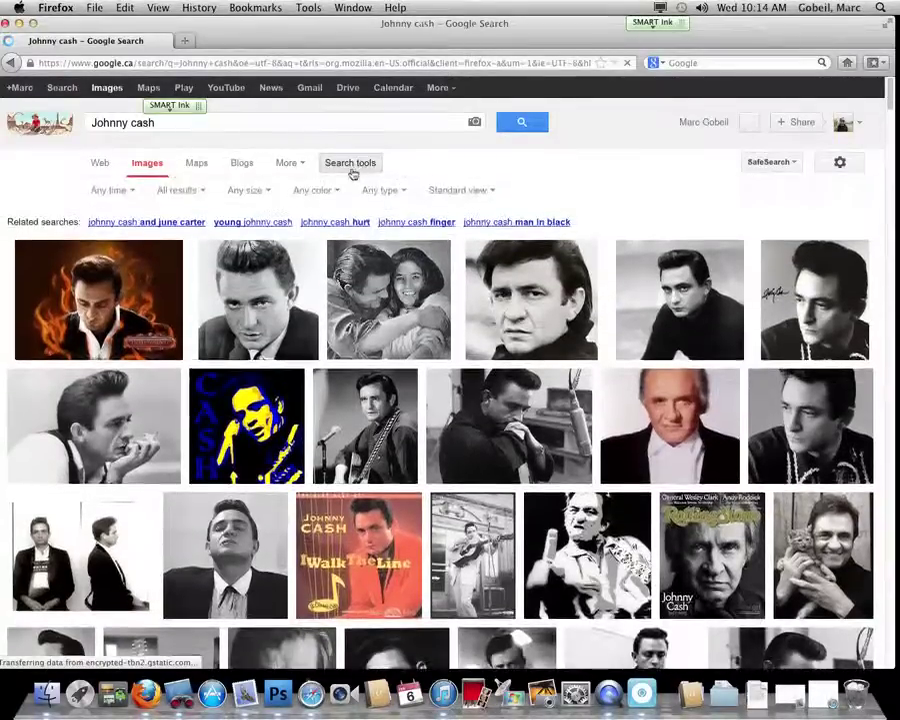
click(267, 195)
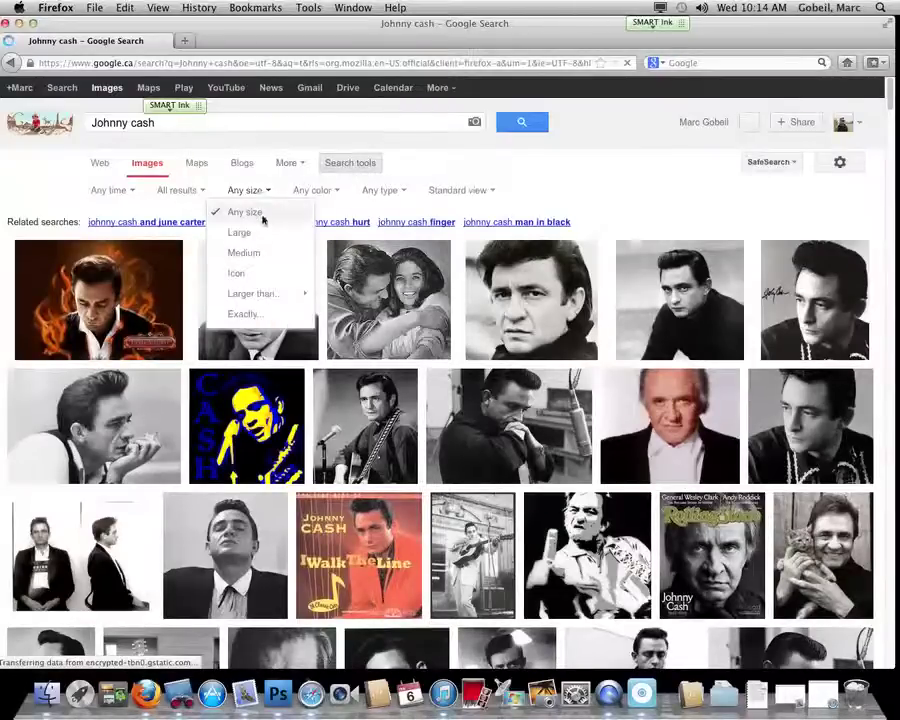
click(239, 236)
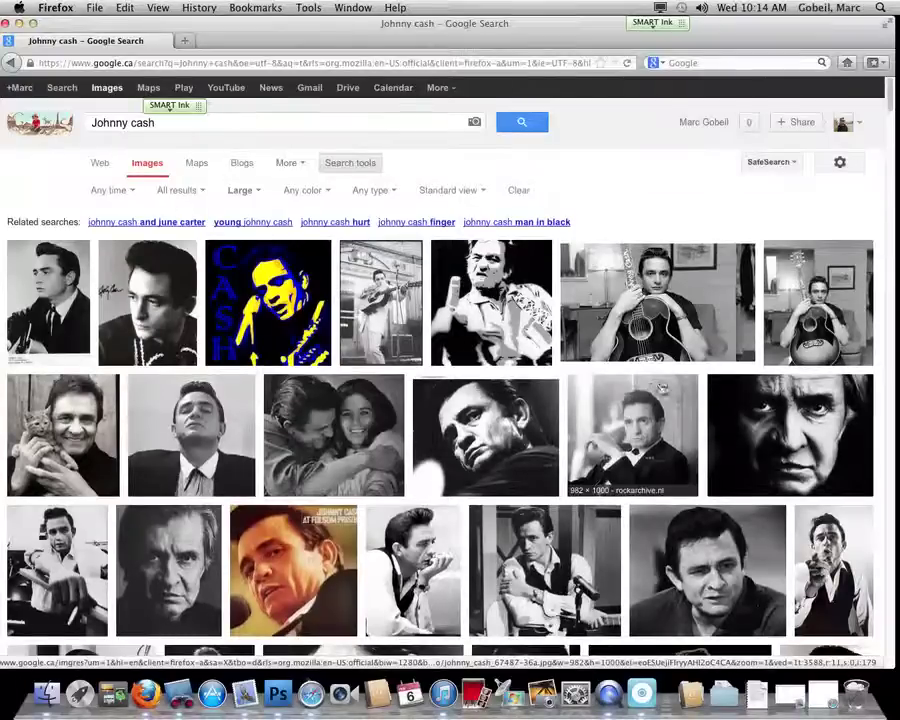
- Open the original 3142 × 3150 coveralia.com photo of Johnny Cash leaning on his guitar
scroll(562, 305, down, 1)
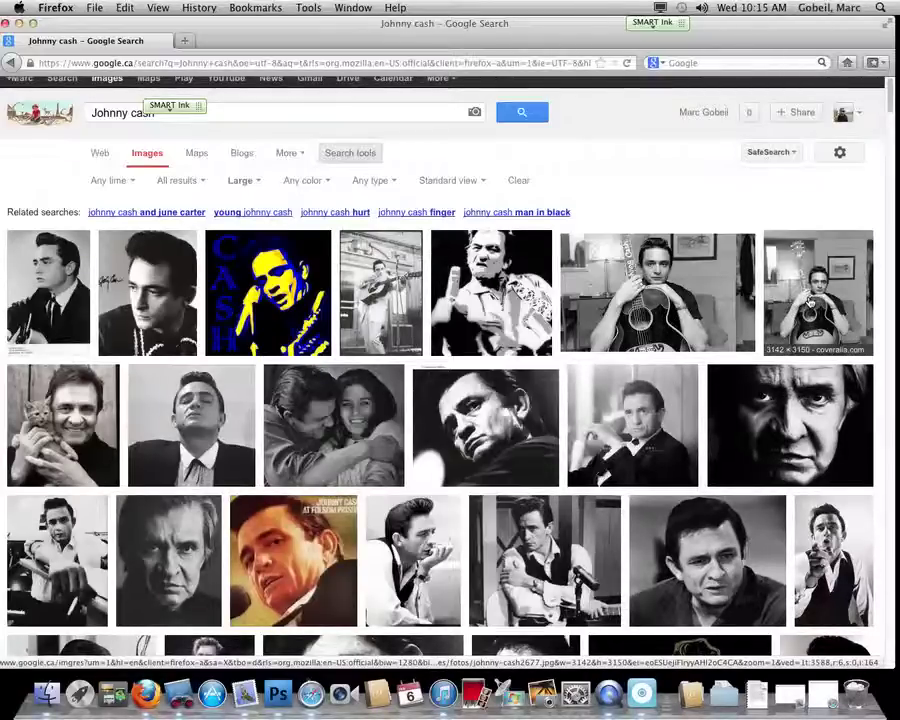
click(810, 300)
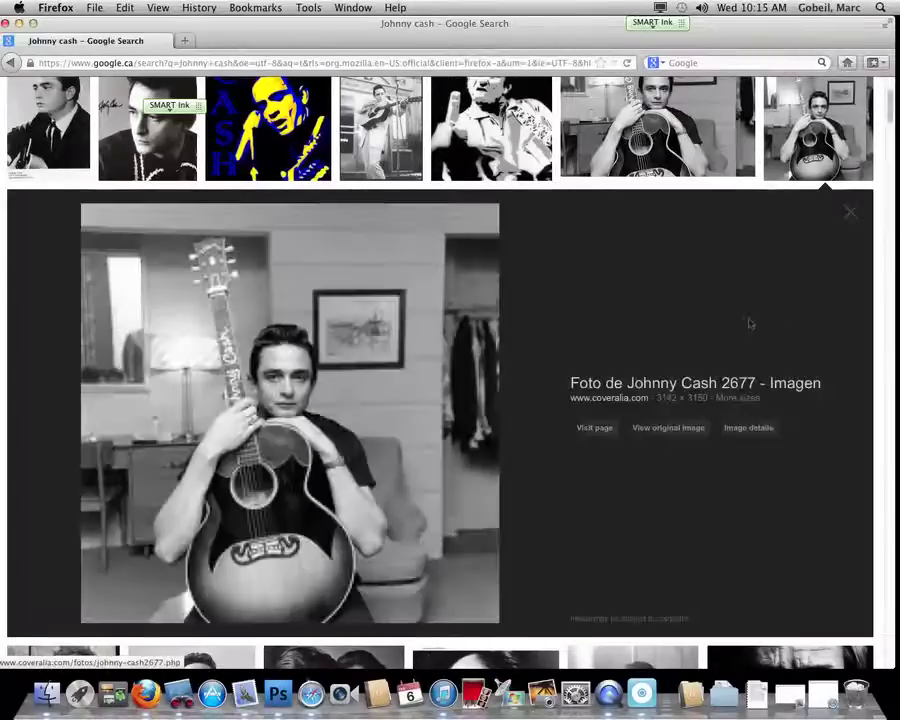
click(679, 429)
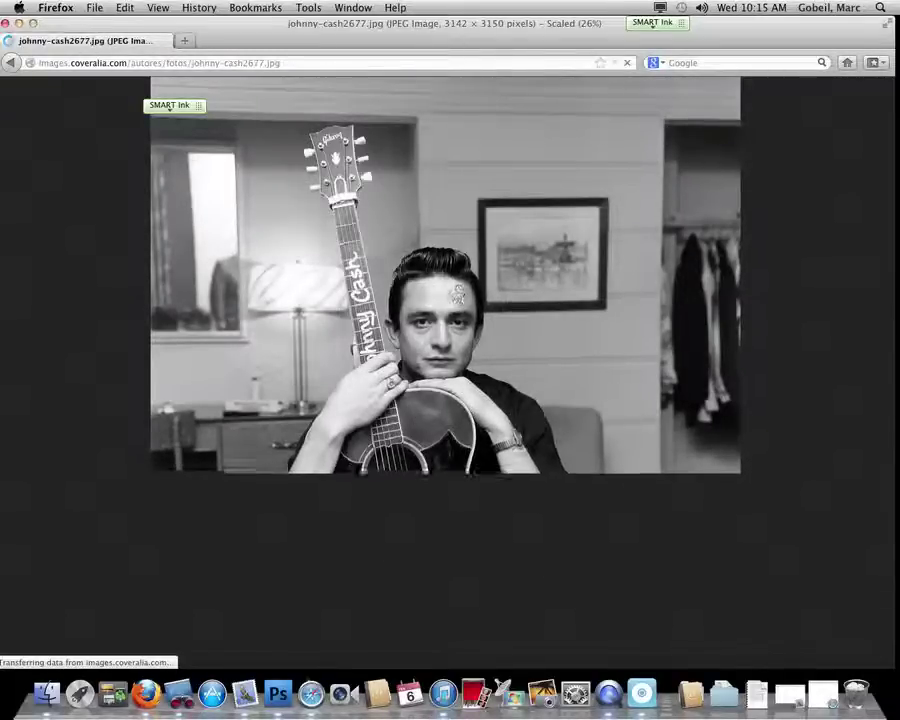
- Save the full-size photo to the Desktop as jcash.jpg, close the Downloads window and quit the browser
right_click(473, 303)
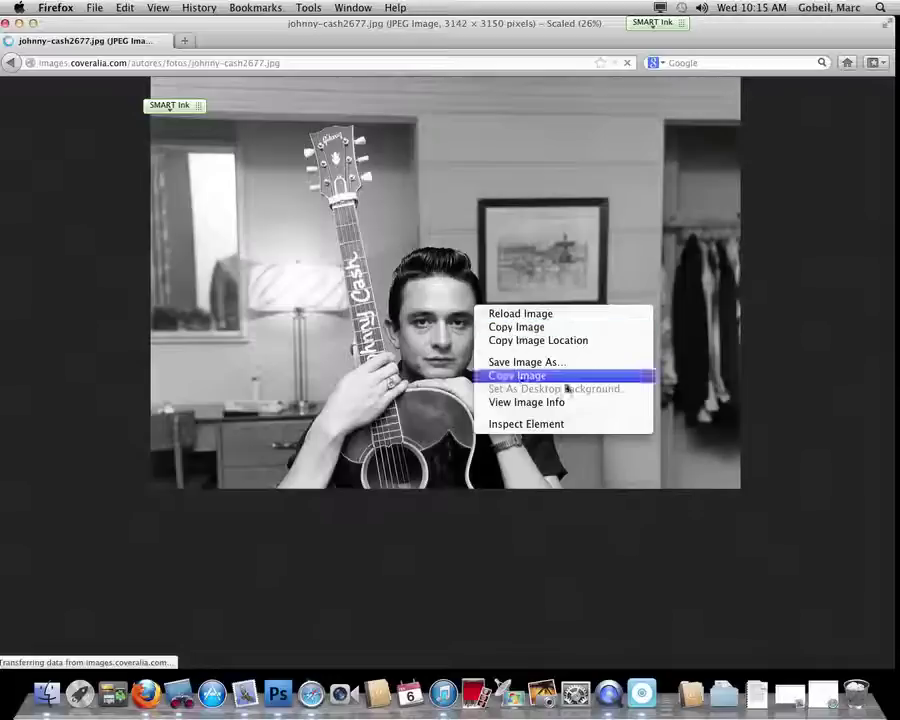
click(554, 363)
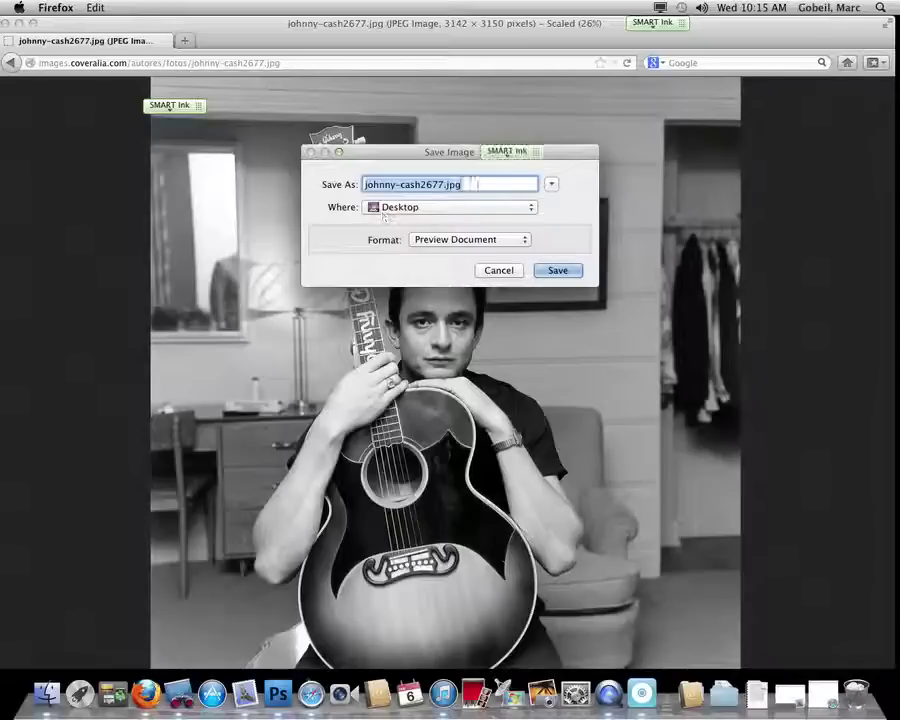
click(437, 184)
click(437, 184)
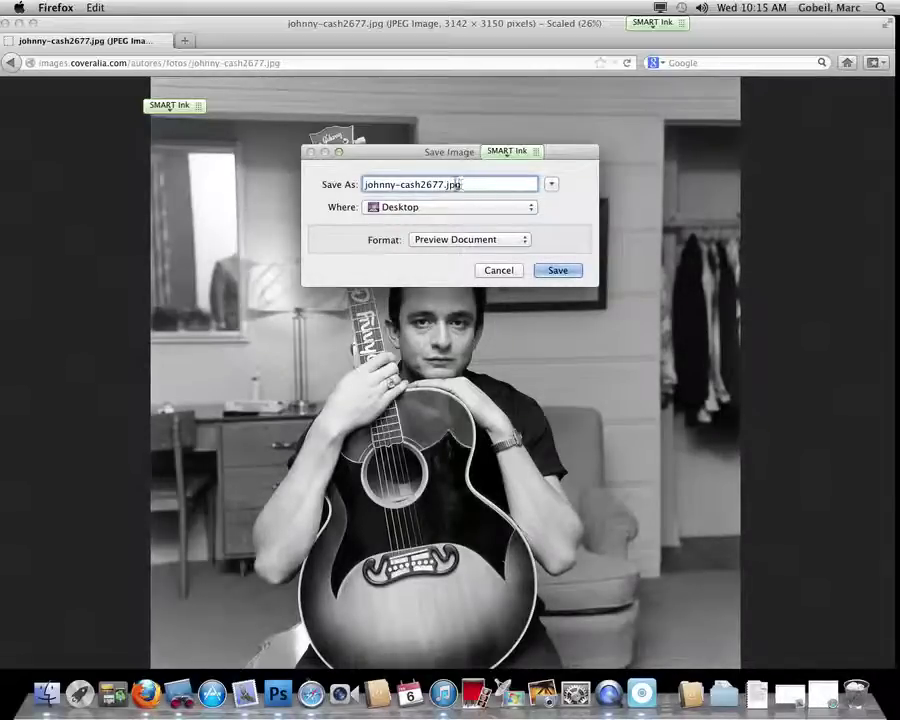
drag(443, 184, 366, 184)
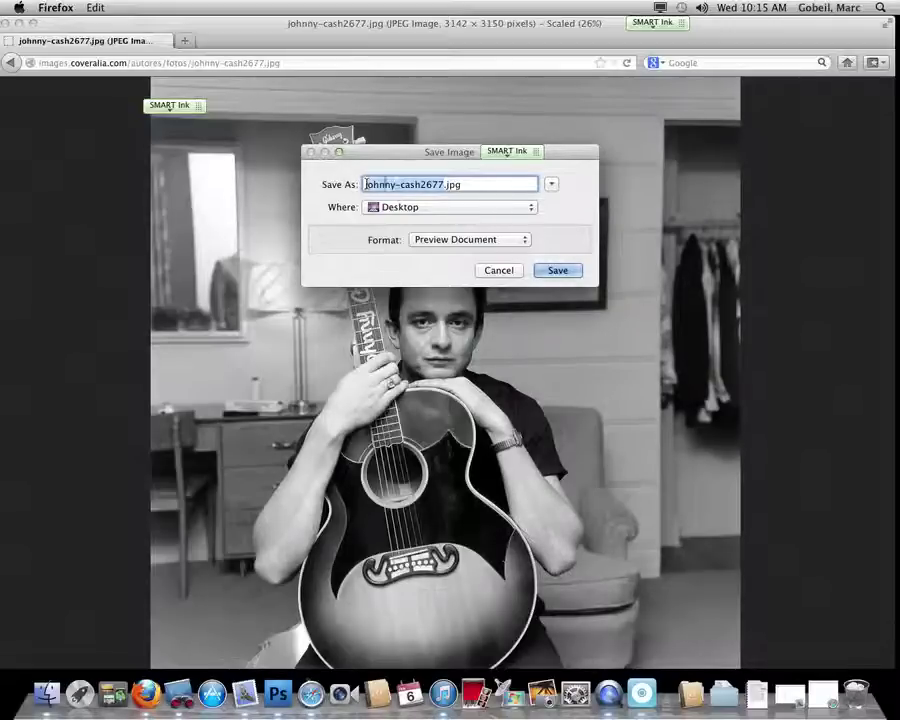
text(jcash)
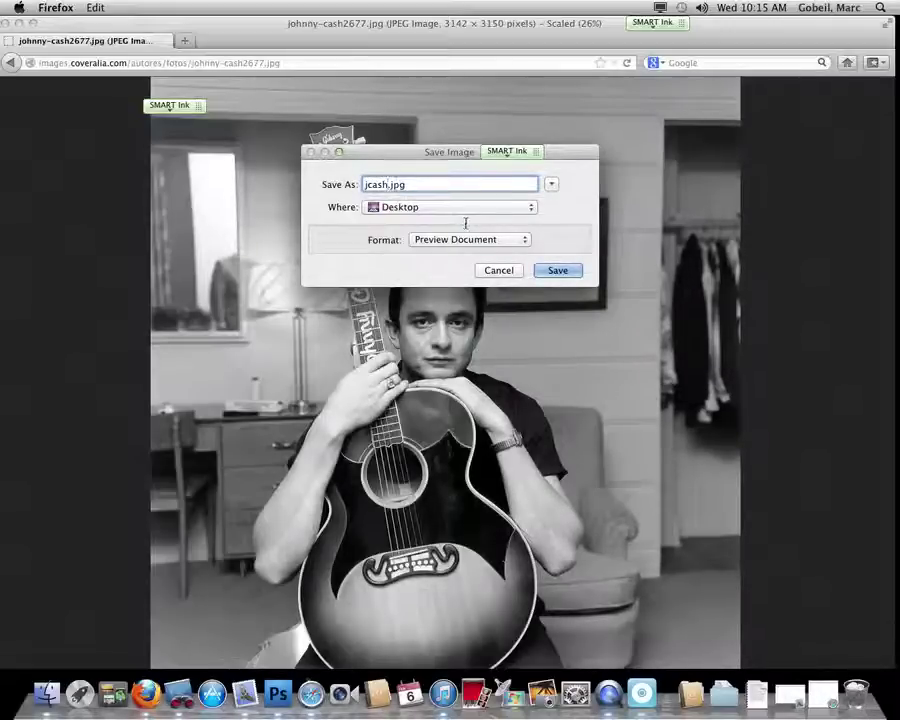
click(555, 268)
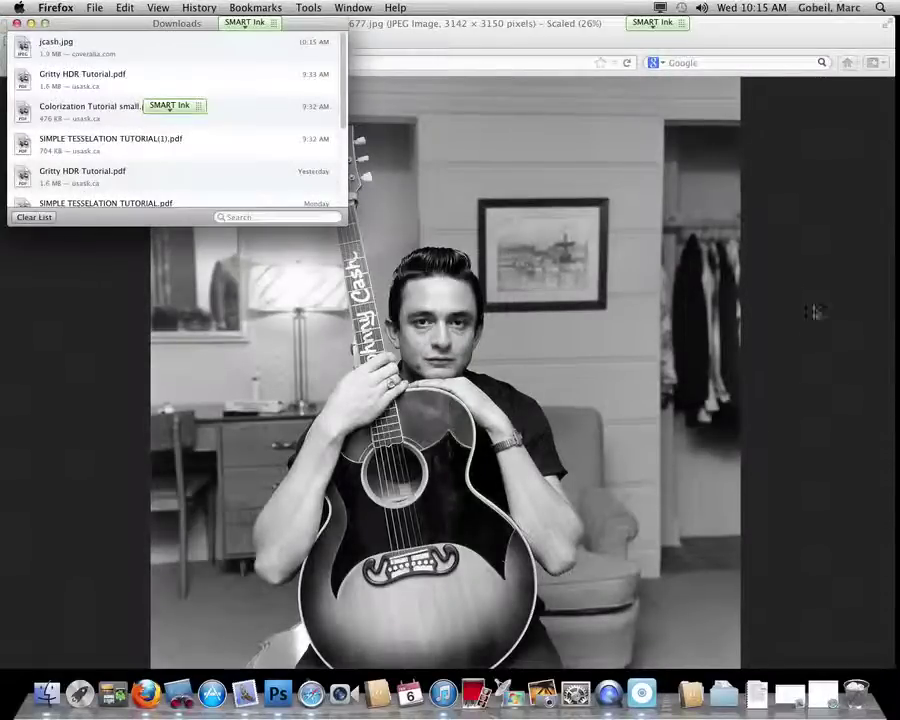
key(super+w)
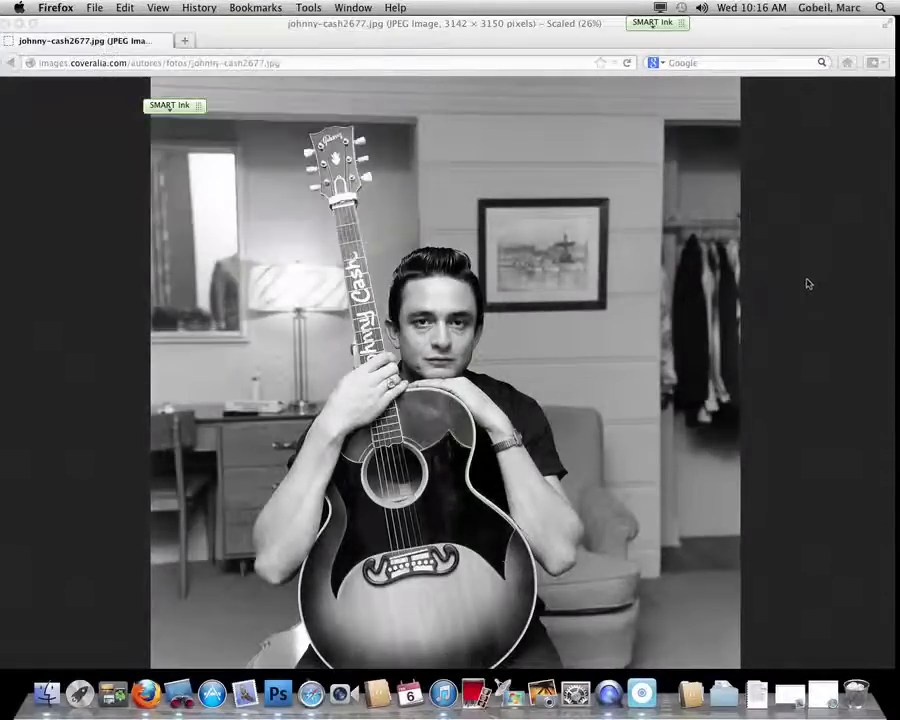
key(super+q)
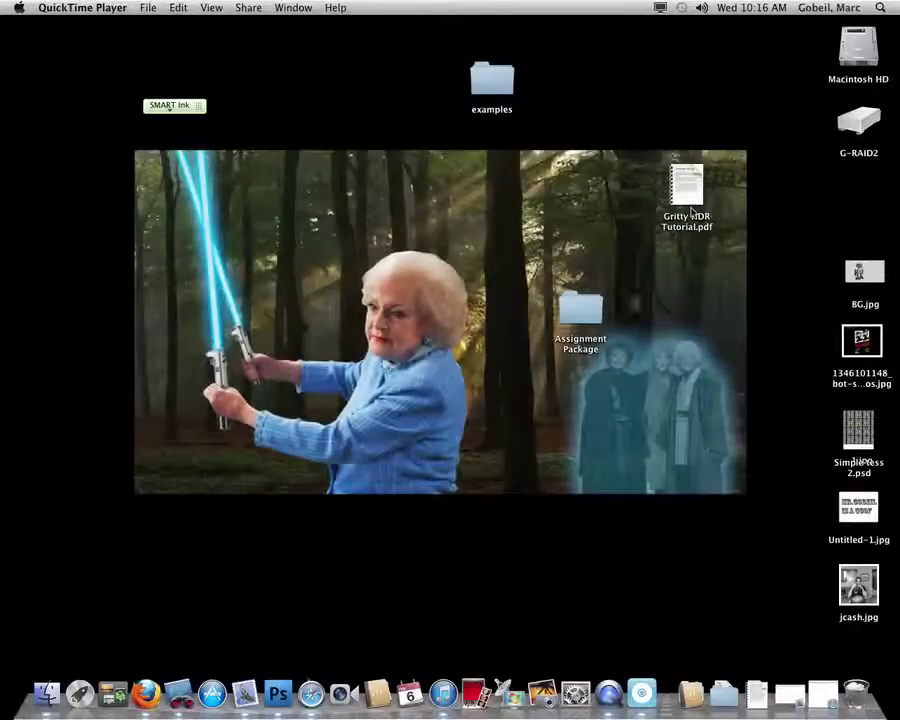
- Open Gritty HDR Tutorial.pdf from the Assignment Package folder and go to Step 1: Open a photo
double_click(579, 309)
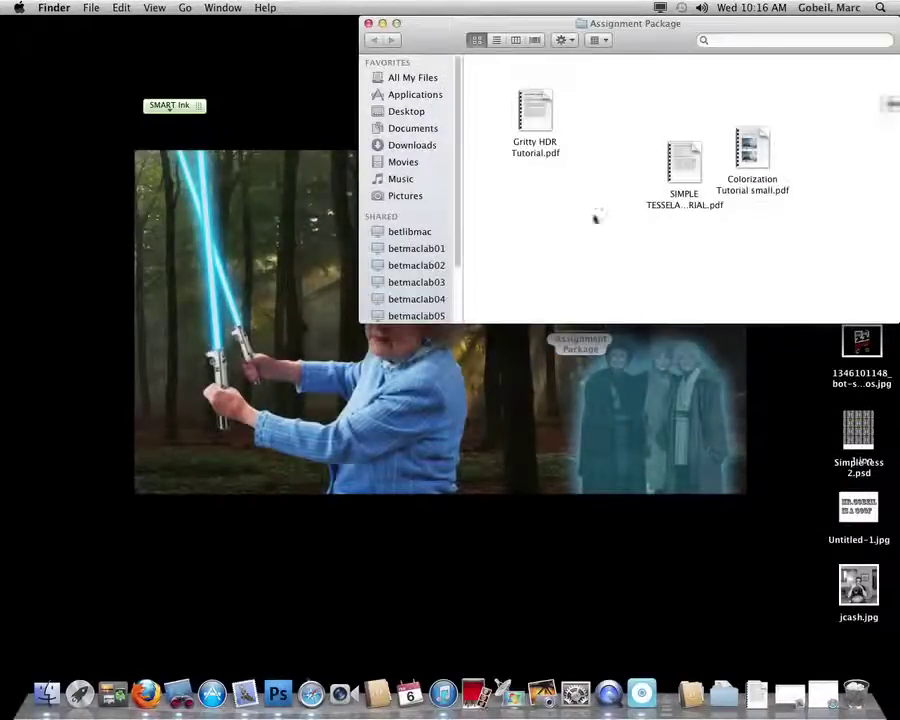
double_click(535, 115)
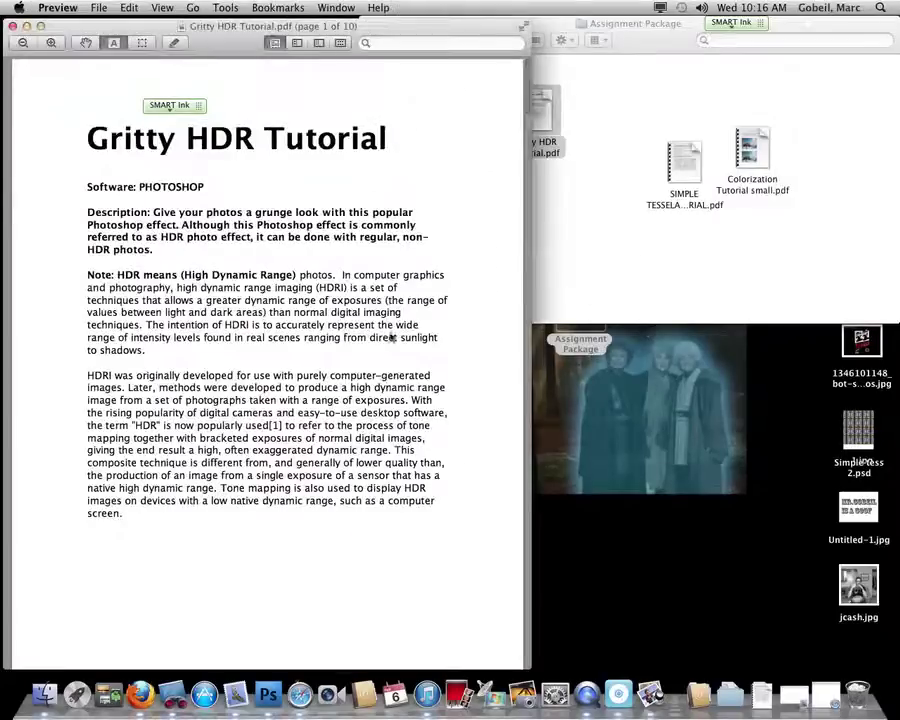
drag(528, 112, 527, 178)
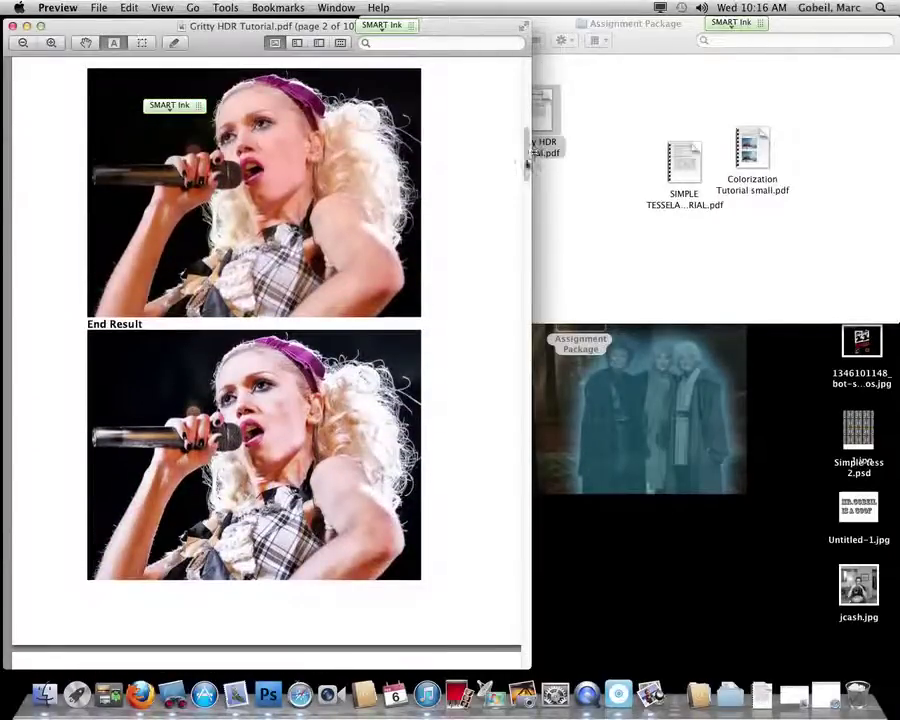
scroll(267, 350, down, 5)
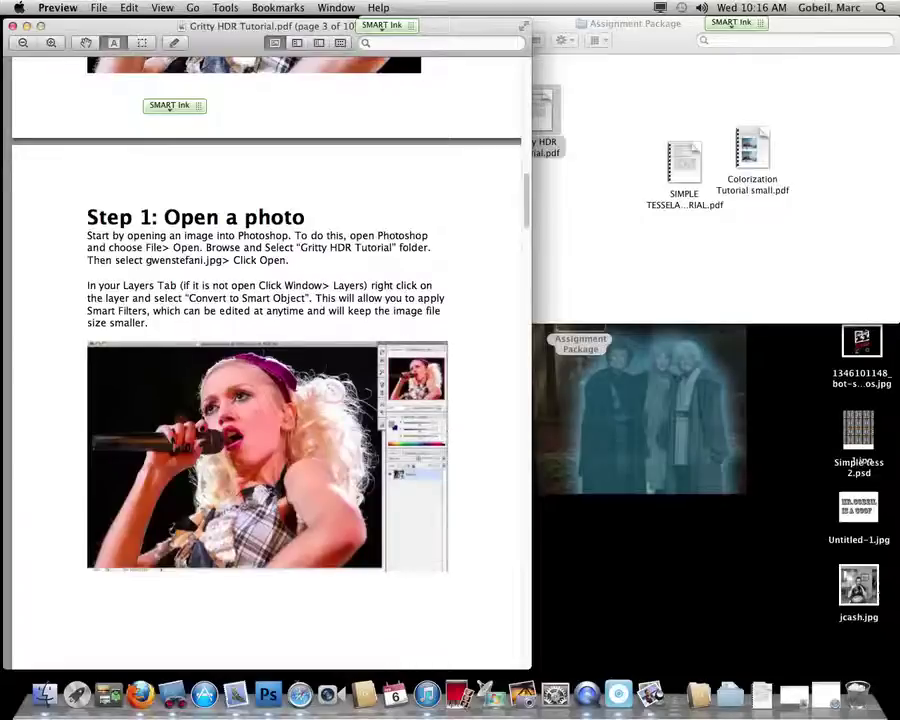
- Open jcash.jpg from the desktop in Adobe Photoshop CS4 and move its document window aside
right_click(866, 588)
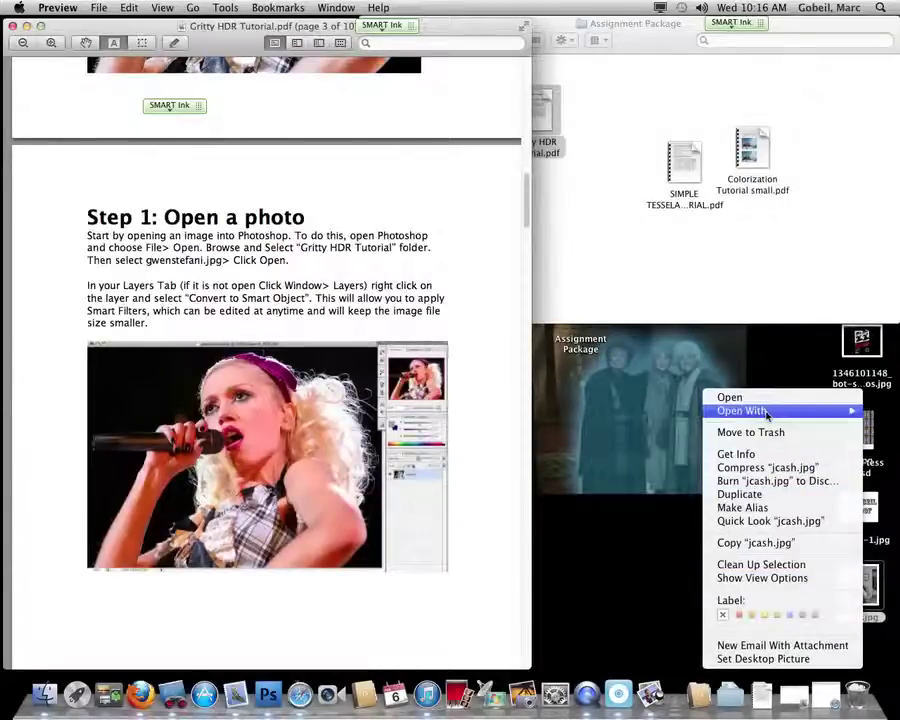
mouse_move(763, 411)
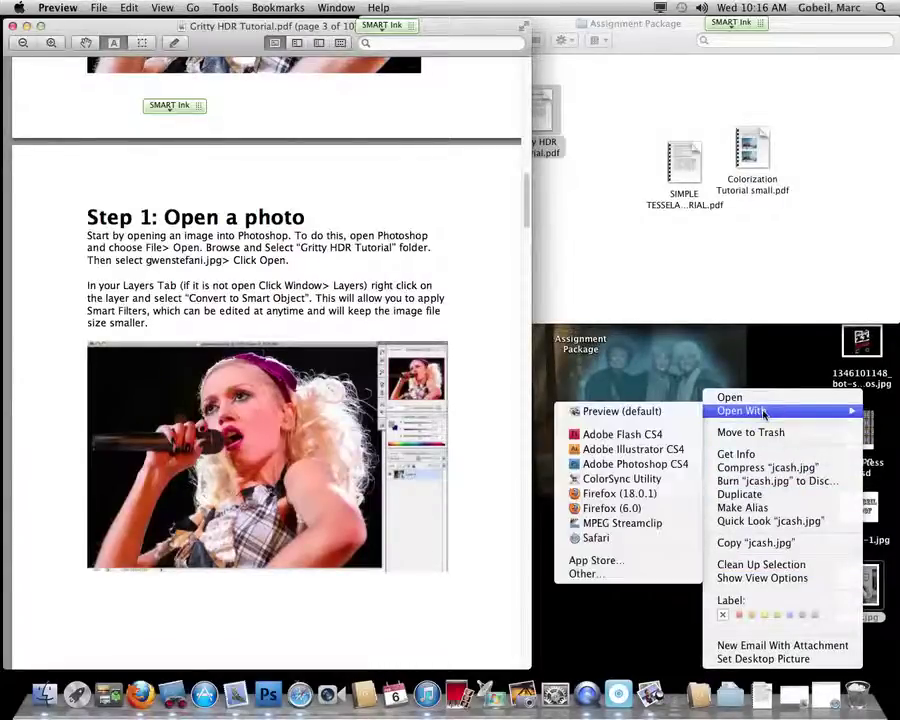
click(640, 464)
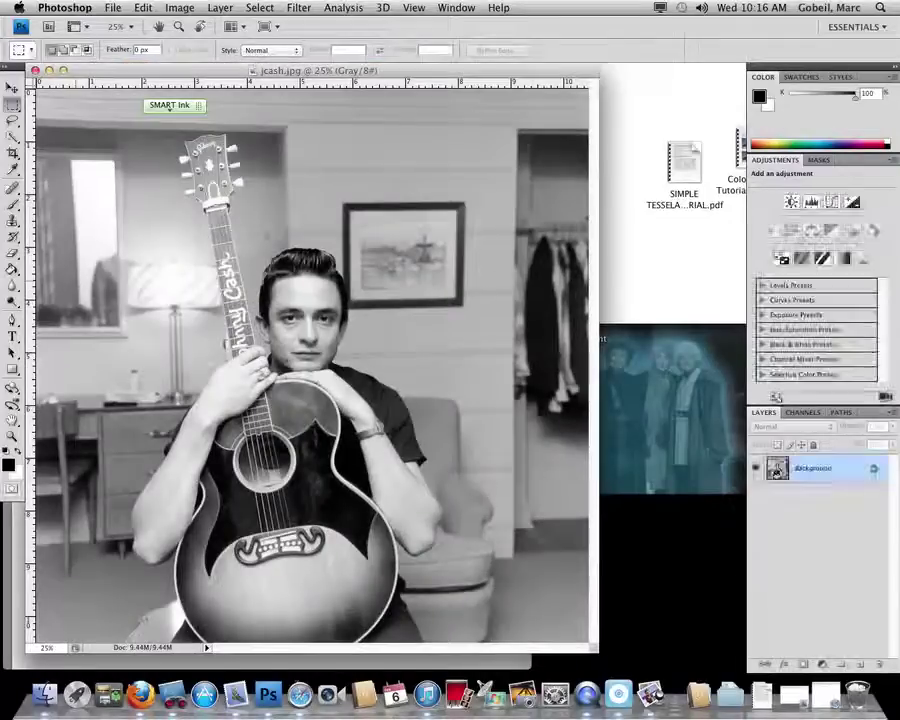
drag(429, 68, 557, 66)
- Return to the tutorial PDF, go to Step 2 and highlight the instruction for choosing Shadow/Highlights
click(68, 277)
scroll(397, 324, down, 10)
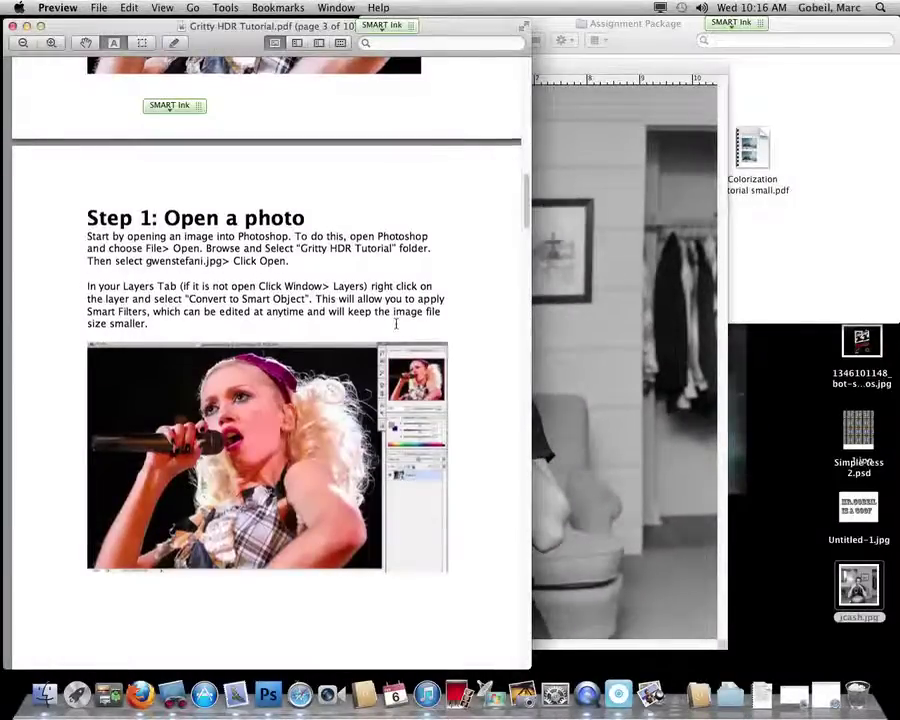
scroll(399, 328, down, 5)
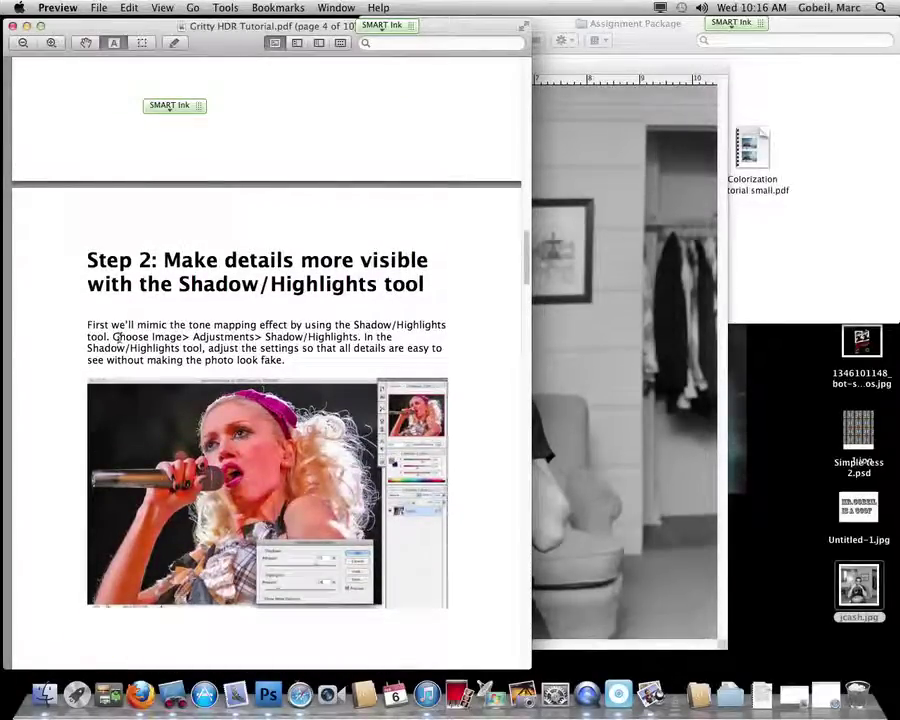
drag(115, 337, 347, 337)
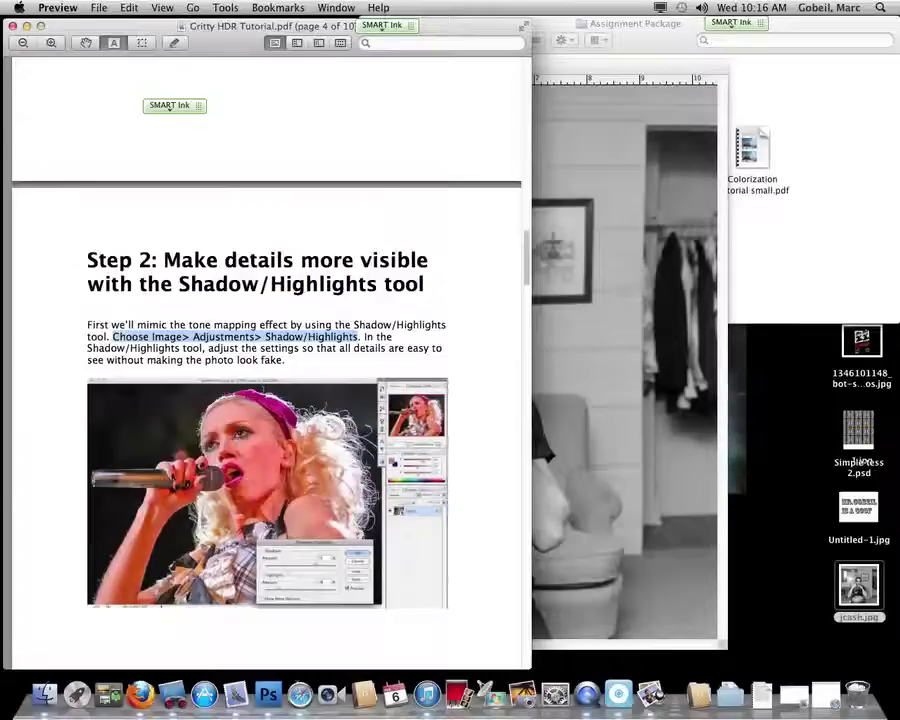
- Switch back to Photoshop and move the floating SMART Ink toolbar to the photo's upper-right area, clear of the Image commands
key(super+Tab)
click(180, 8)
click(292, 48)
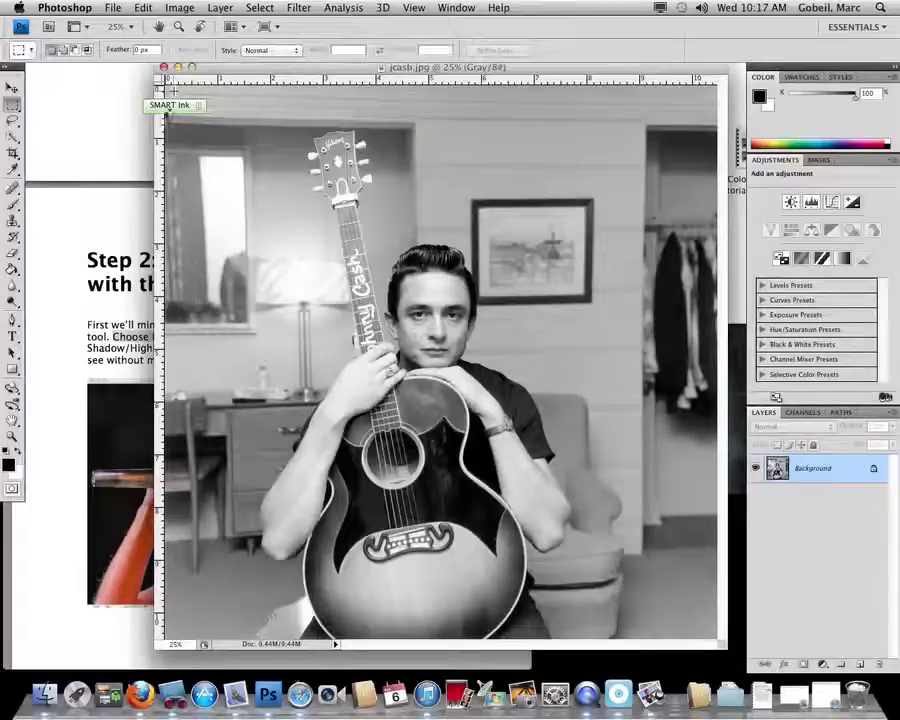
click(182, 10)
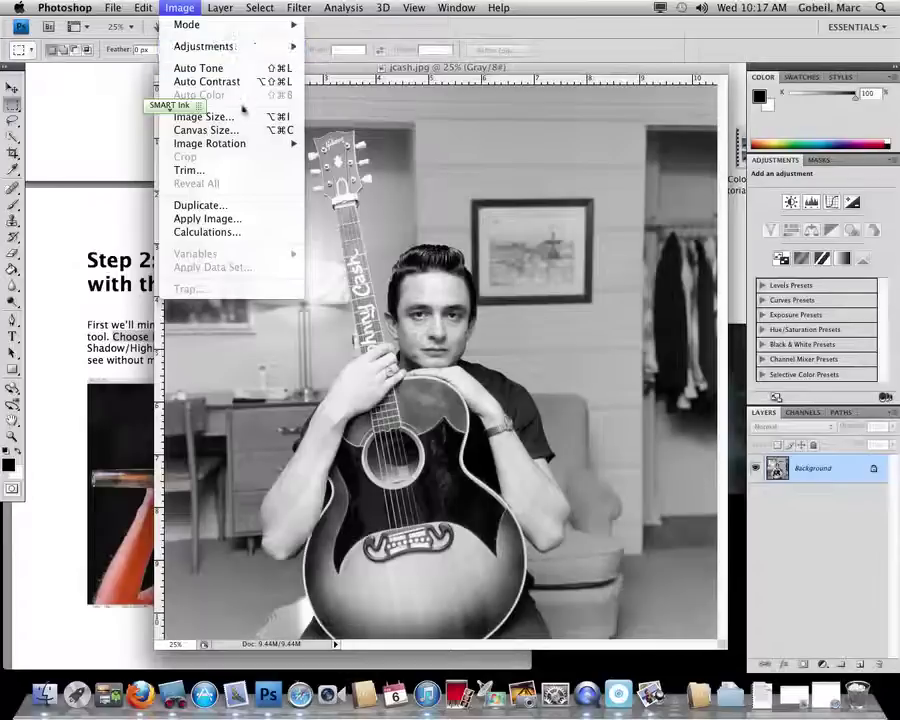
mouse_move(161, 107)
mouse_down()
mouse_move(683, 126)
mouse_move(662, 129)
mouse_up()
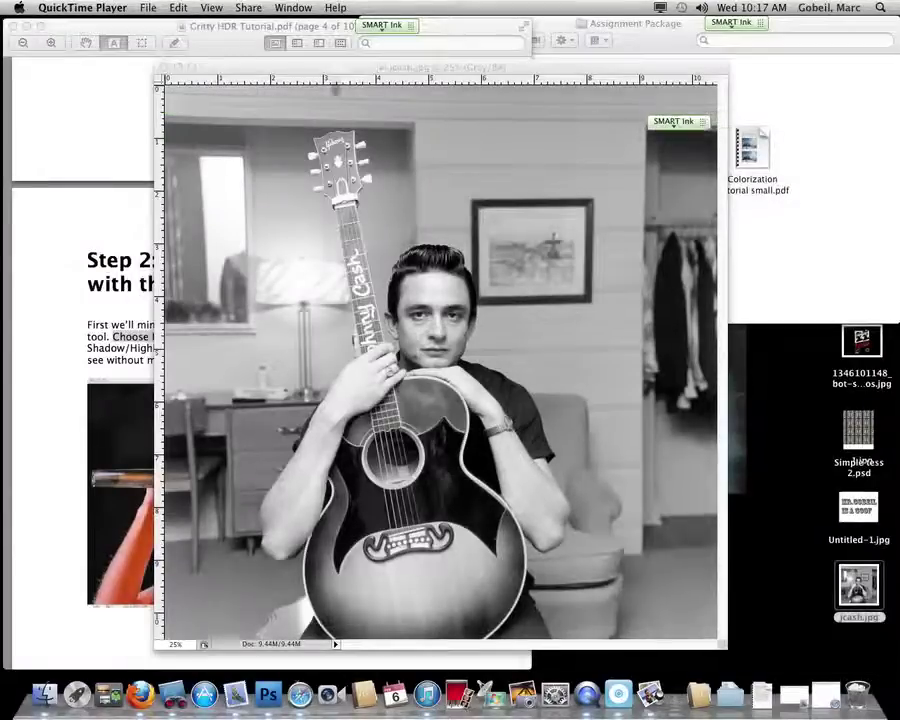
click(662, 129)
- Resize the photo to a document height of 11 inches, keeping proportions constrained and the resolution at 300 pixels/inch
click(220, 8)
mouse_move(180, 8)
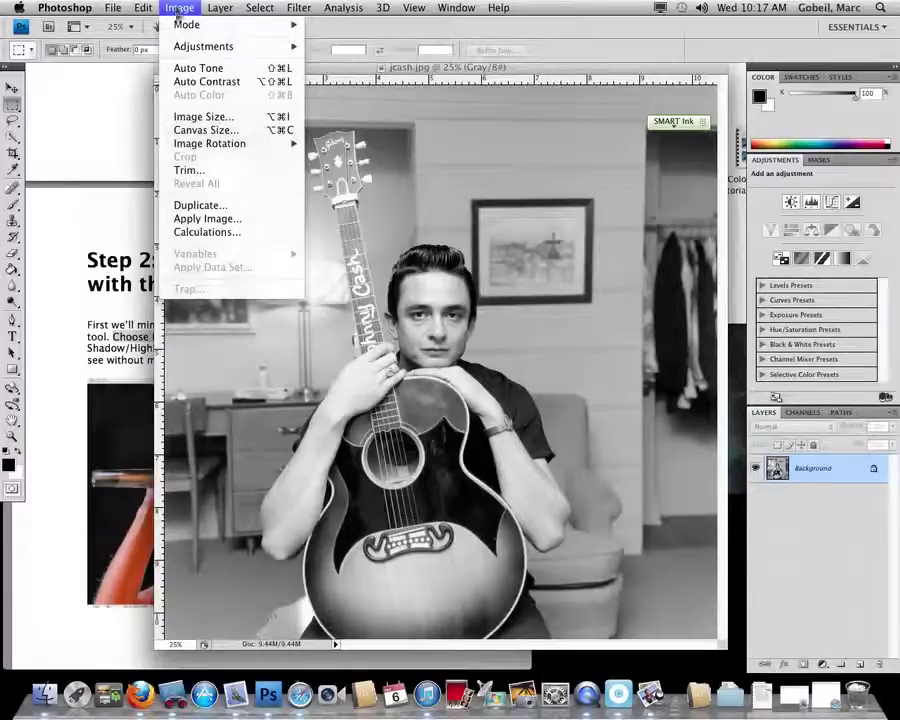
click(233, 118)
drag(445, 163, 320, 182)
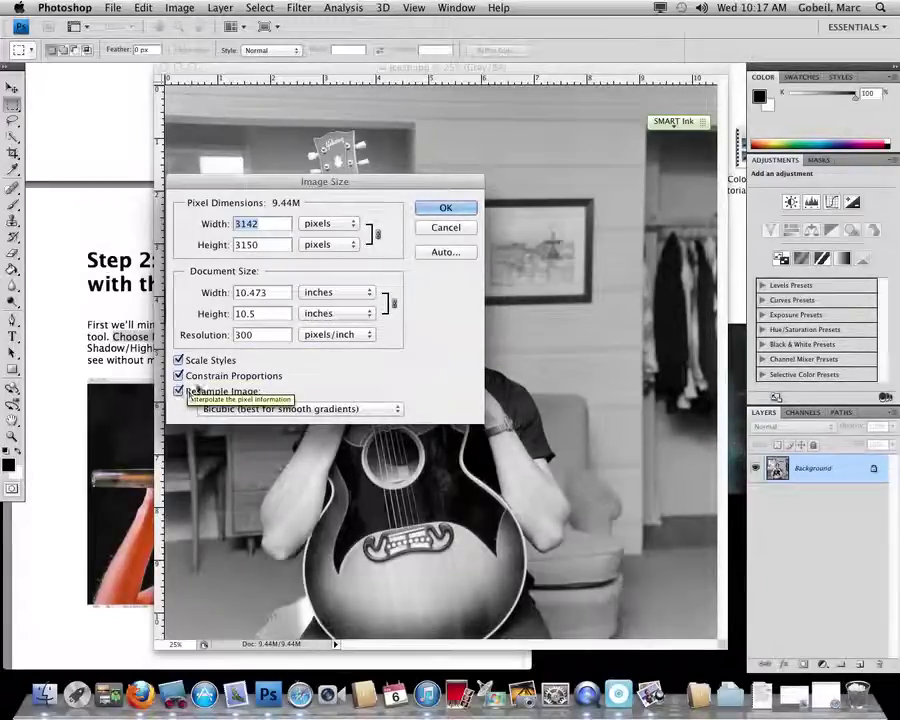
click(275, 295)
key(BackSpace)
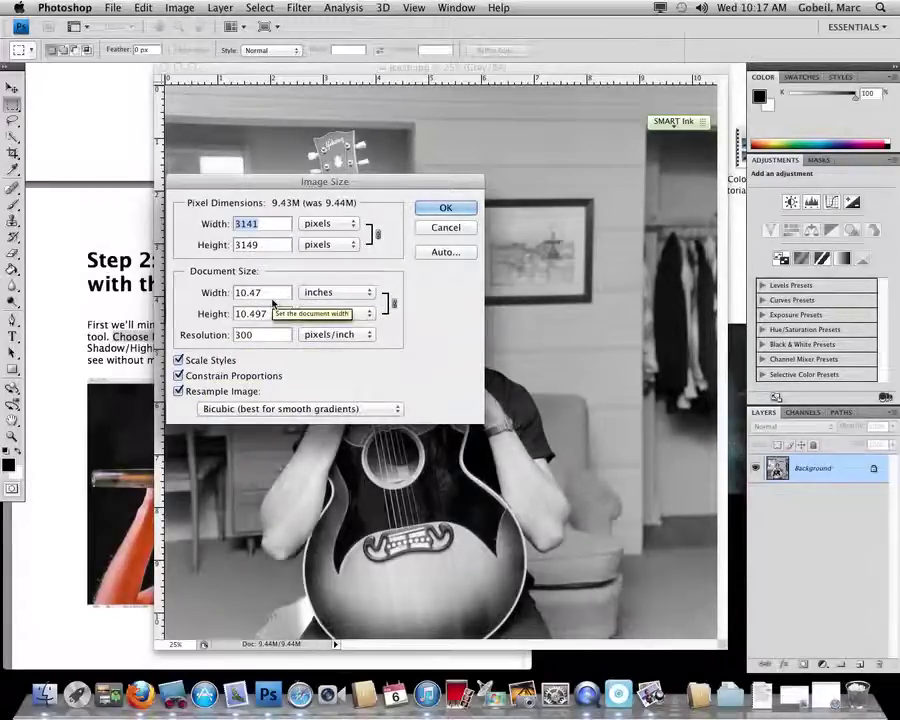
double_click(268, 293)
text(11)
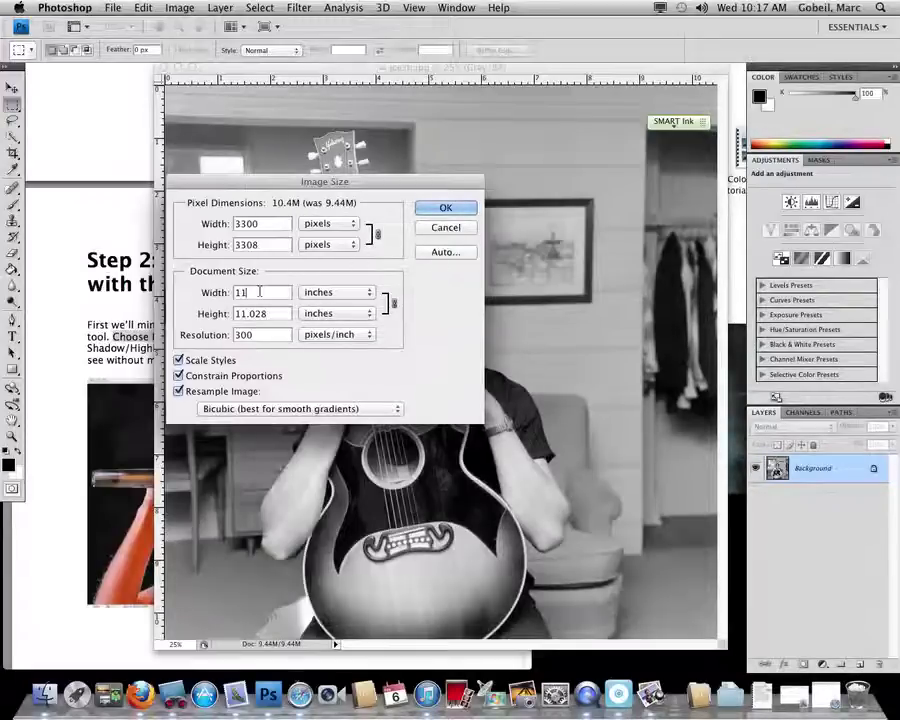
drag(244, 313, 236, 313)
text(11)
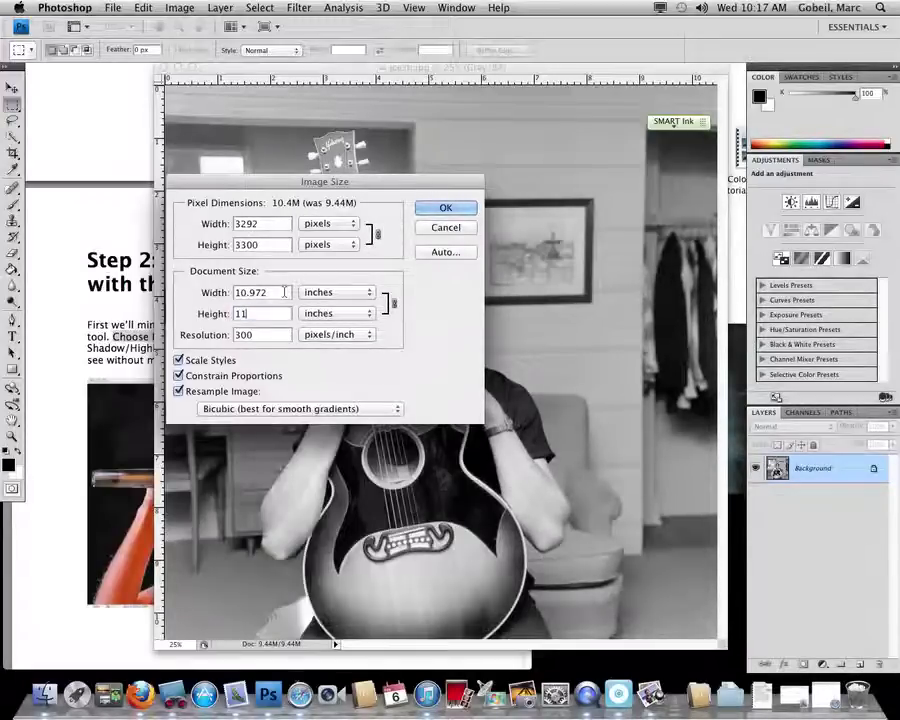
click(424, 208)
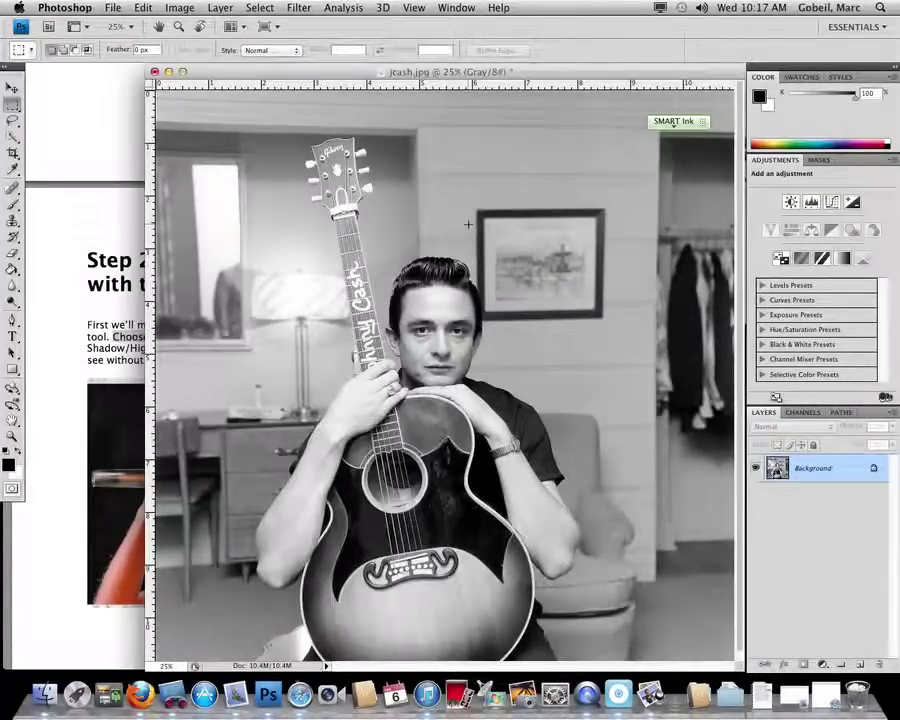
key(super+minus)
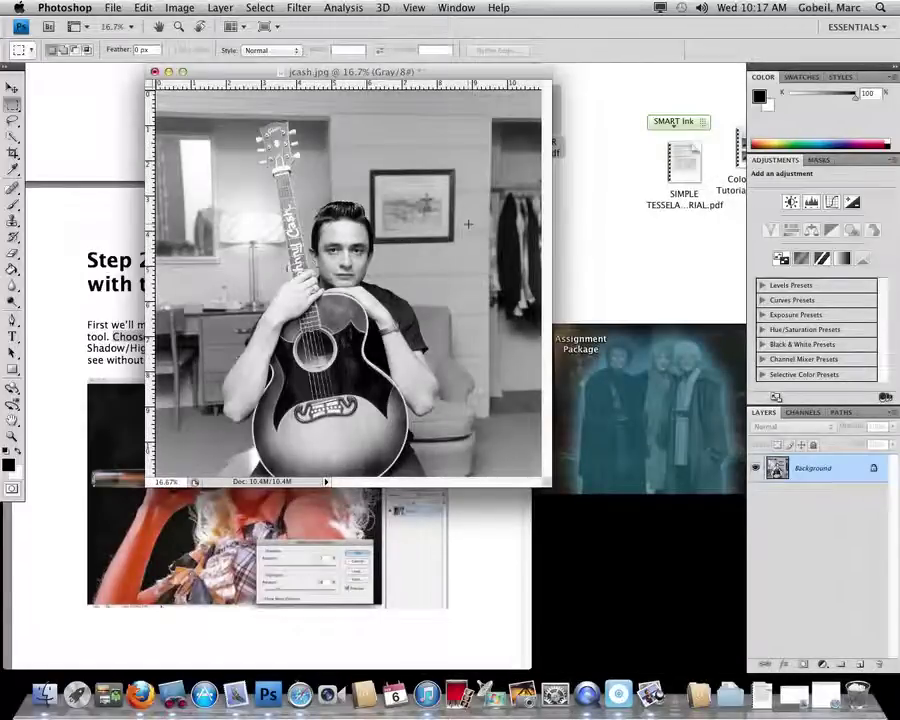
key(super+minus)
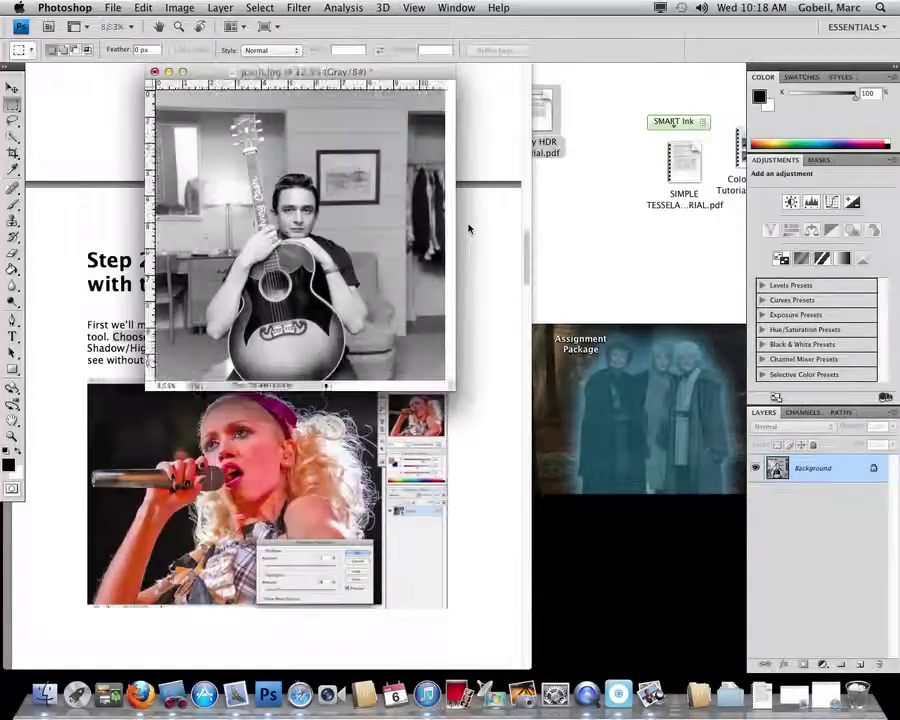
key(super+plus)
key(super+plus)
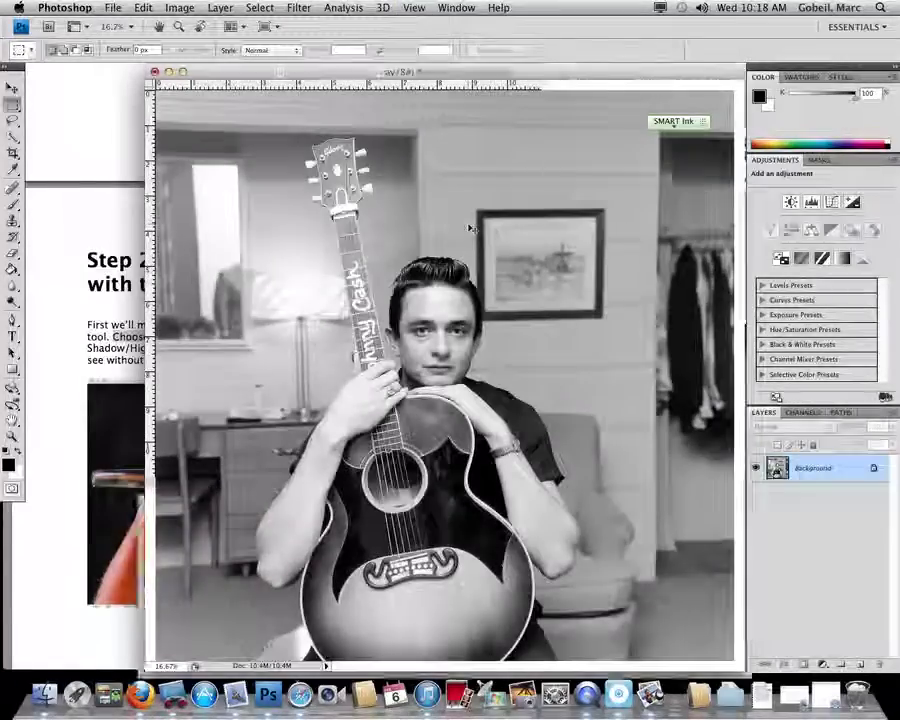
key(super+plus)
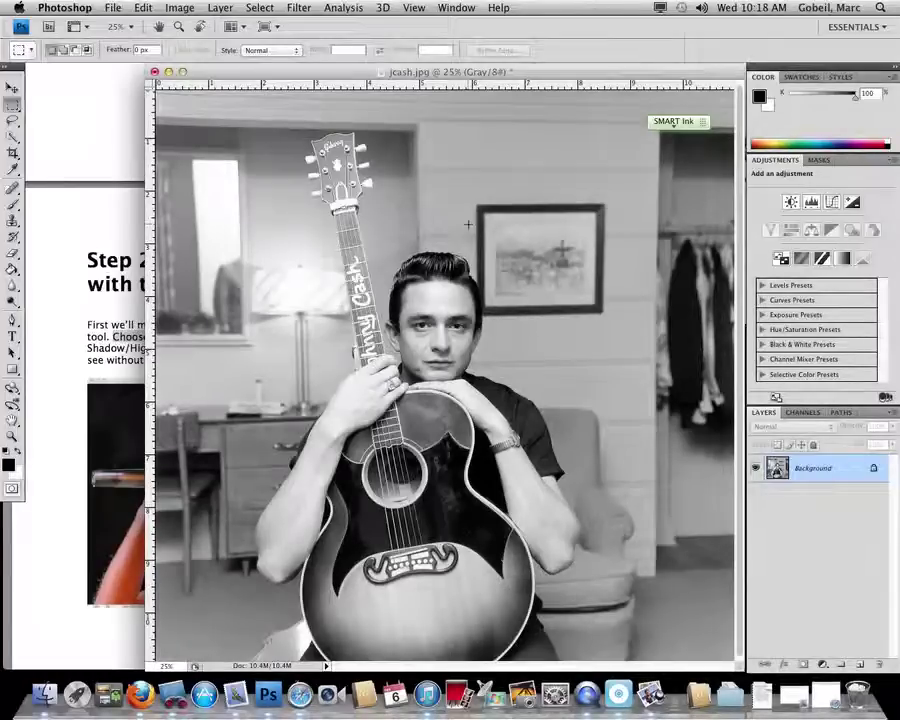
- Check Step 2 in the tutorial PDF, return to Photoshop and open the Shadows/Highlights adjustment for the photo
click(137, 290)
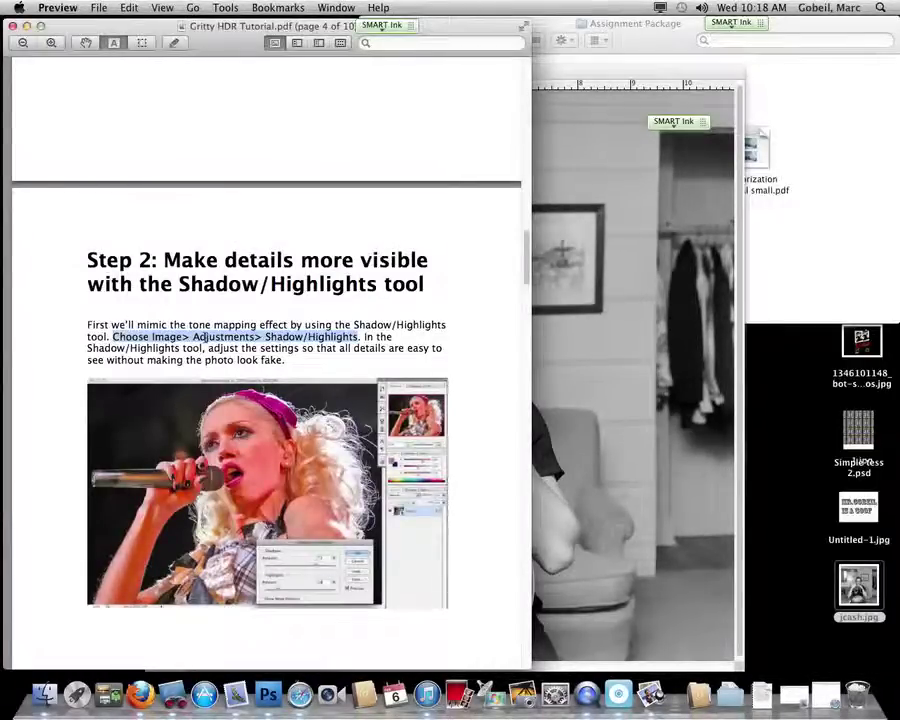
key(super+Tab)
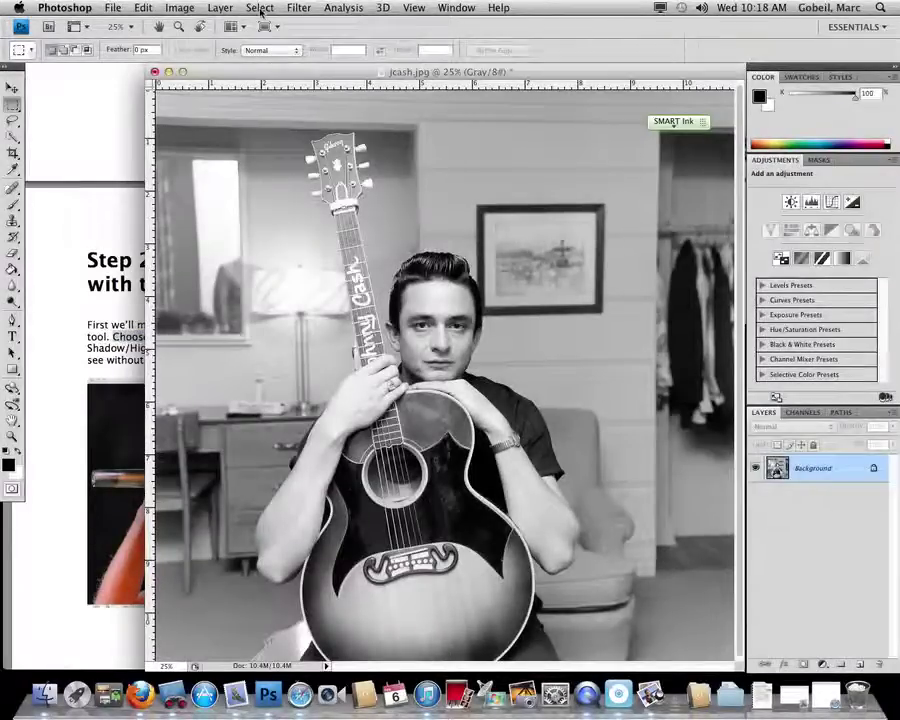
click(180, 8)
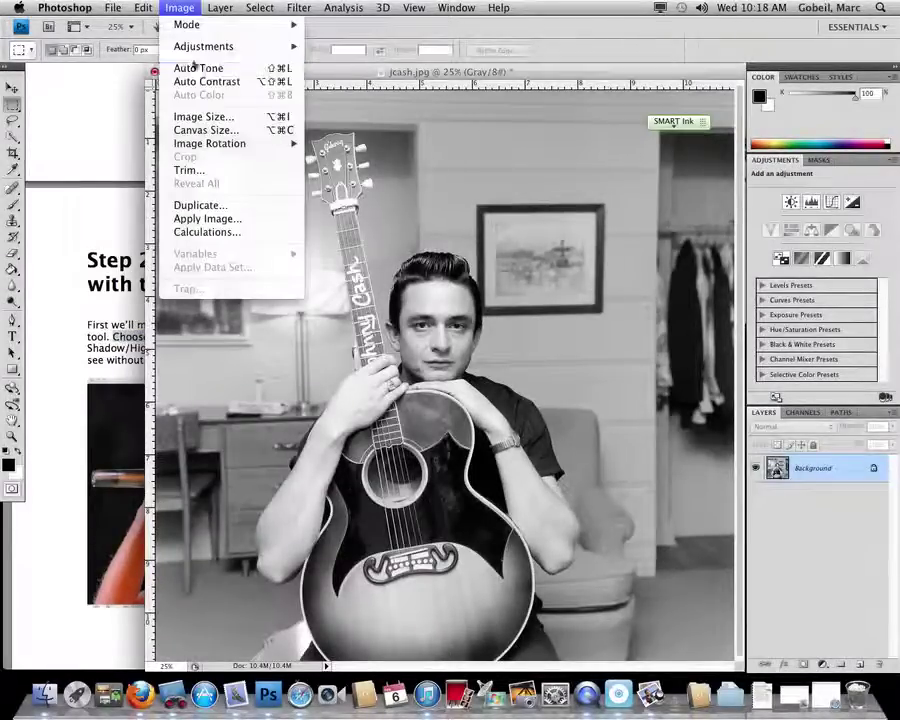
mouse_move(246, 49)
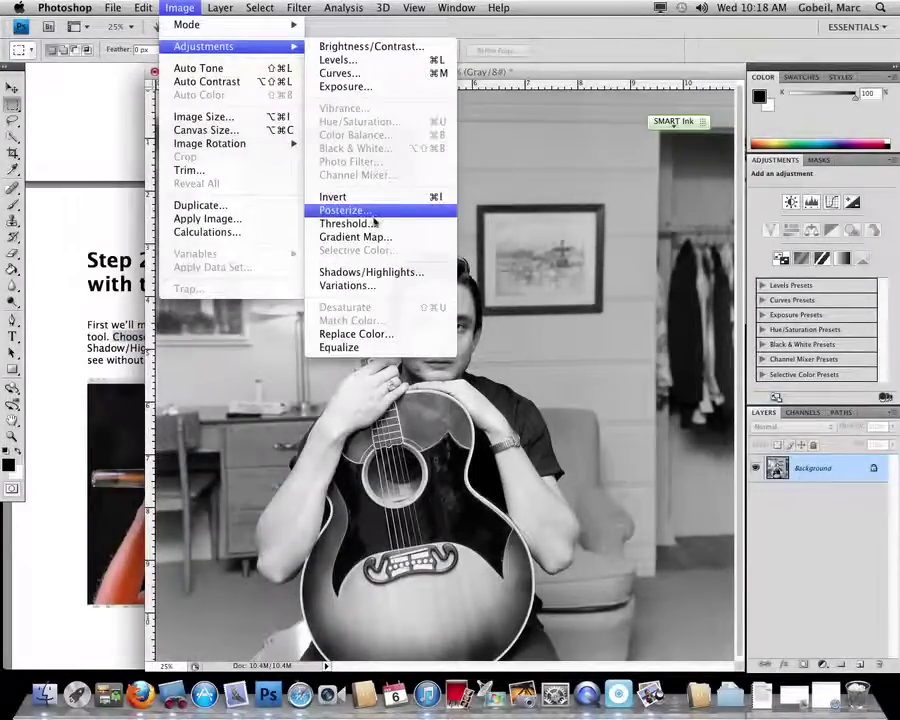
click(395, 273)
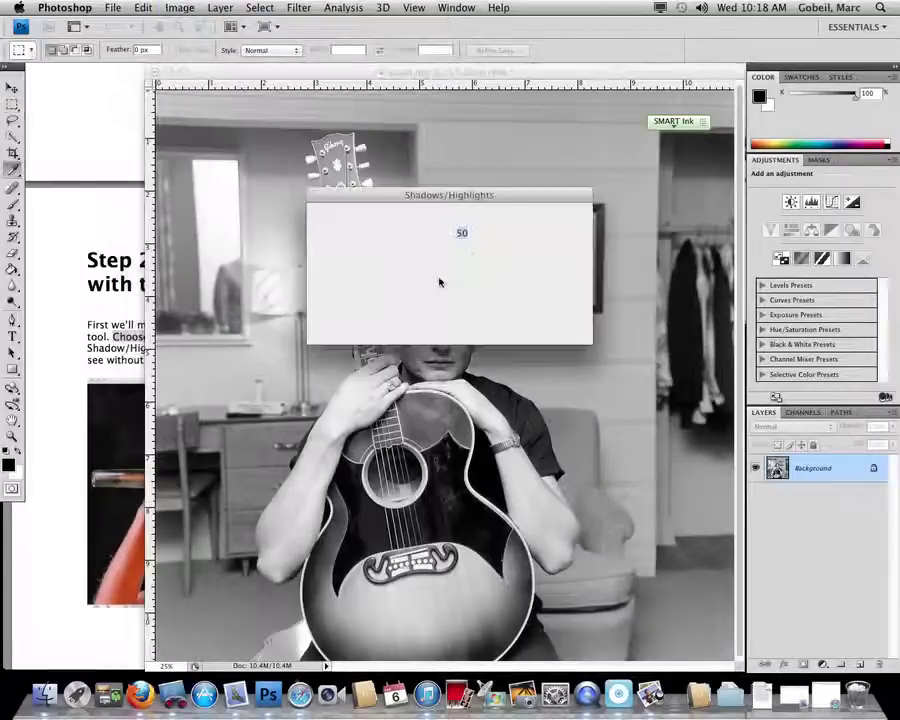
- Highlight the tutorial PDF's Step 2 instruction on adjusting the settings so all details are easy to see, and return to Photoshop
click(104, 374)
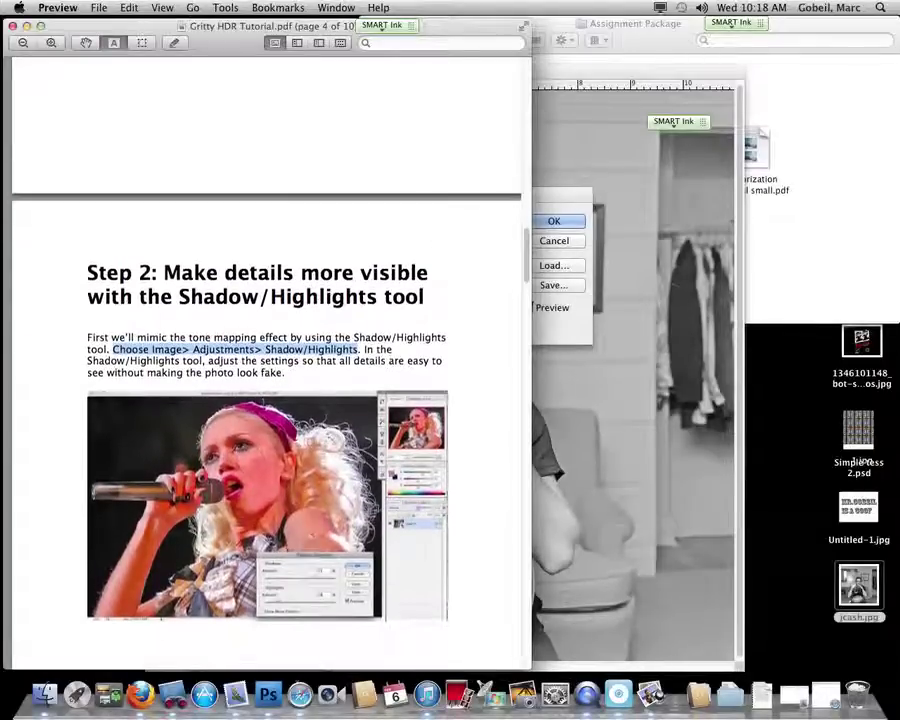
scroll(310, 536, down, 3)
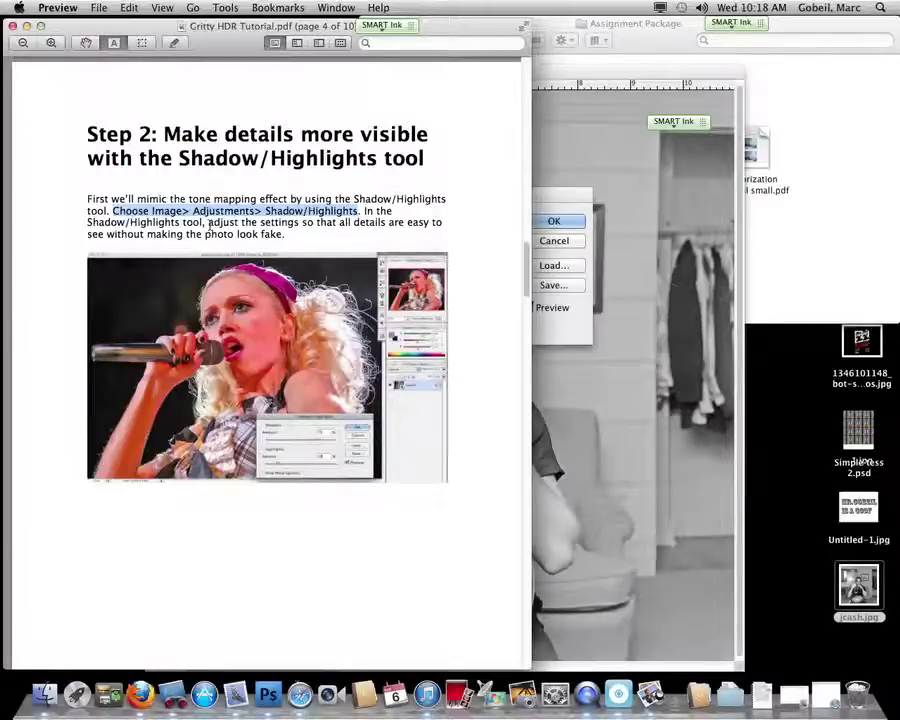
drag(207, 226, 297, 238)
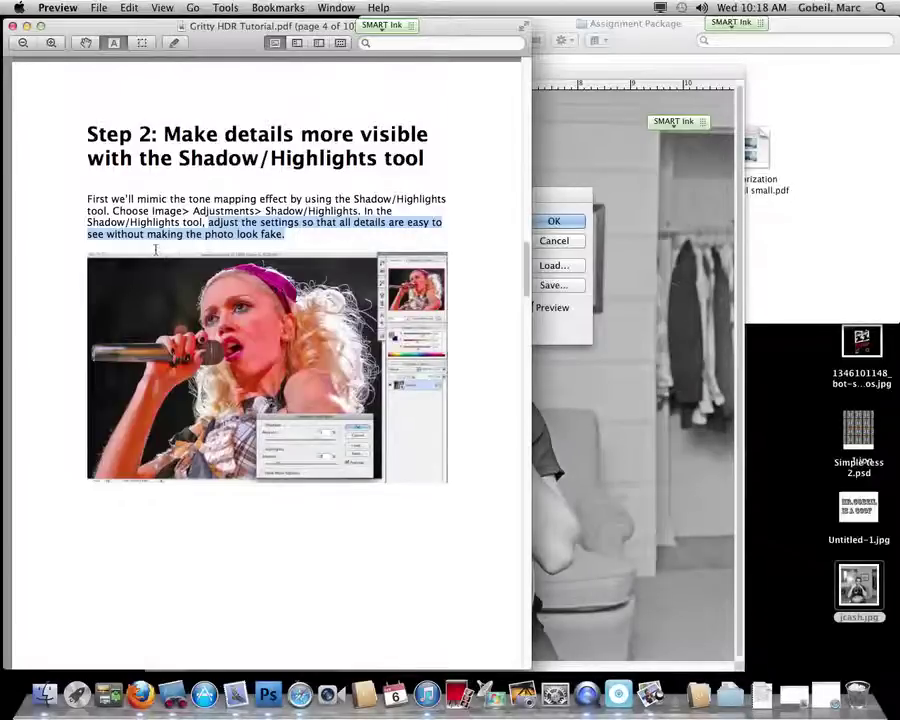
key(super+Tab)
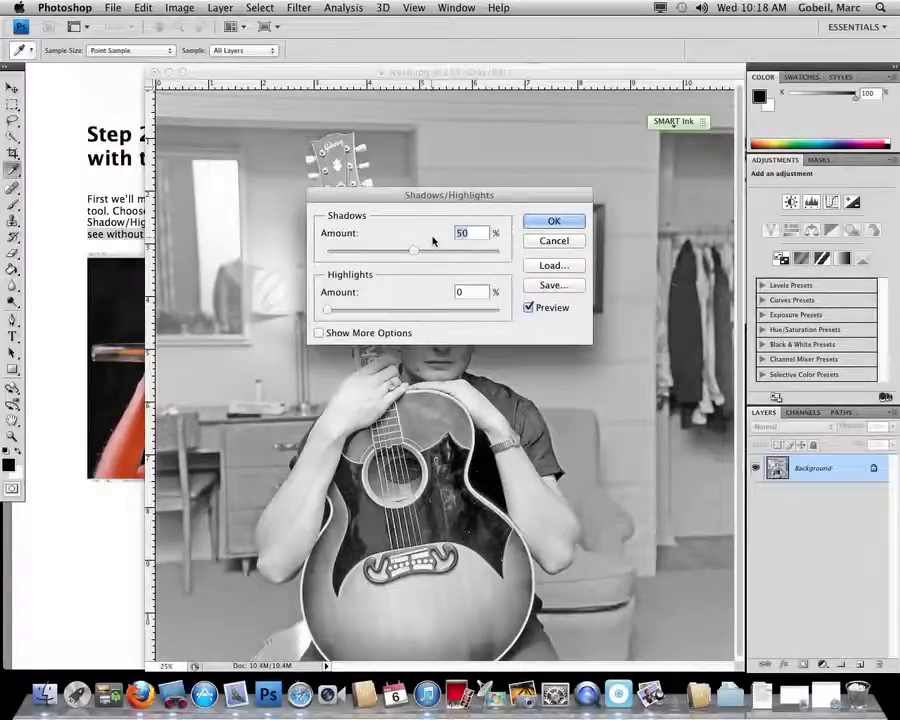
- Apply Shadows/Highlights to the photo with a shadows amount of 67% and a highlights amount of 2%
drag(390, 197, 656, 213)
drag(679, 266, 711, 266)
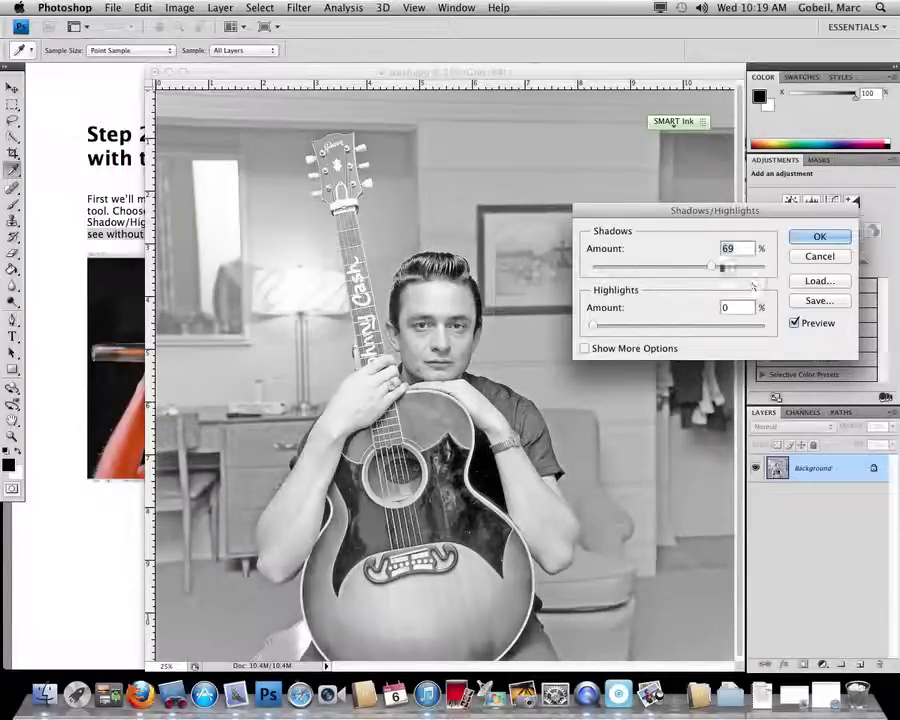
mouse_move(711, 266)
mouse_down()
mouse_move(726, 266)
mouse_move(713, 269)
mouse_up()
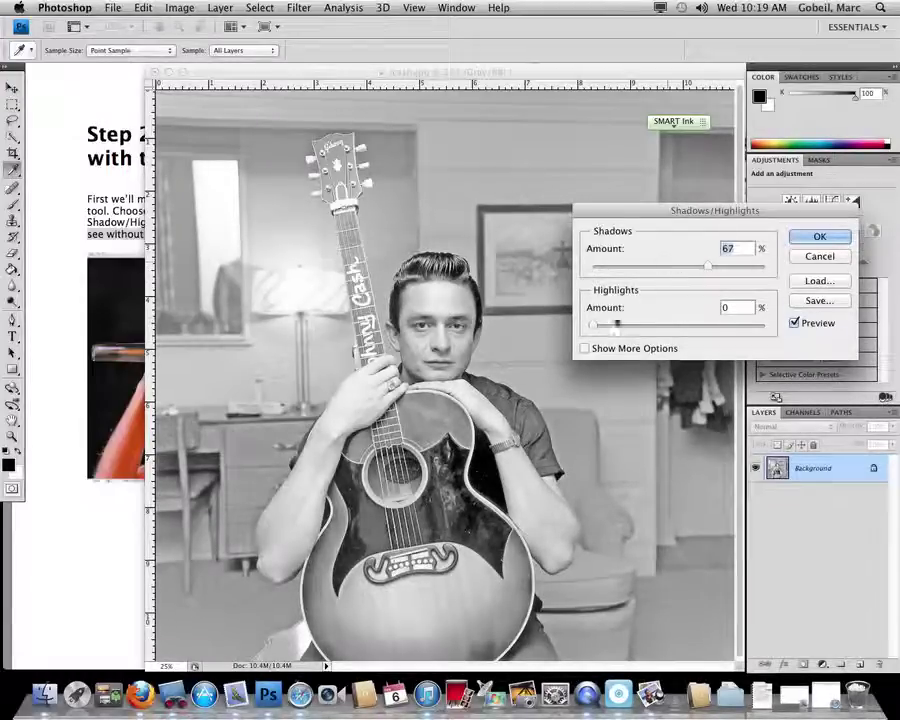
mouse_move(595, 325)
mouse_down()
mouse_move(755, 328)
mouse_move(595, 330)
mouse_up()
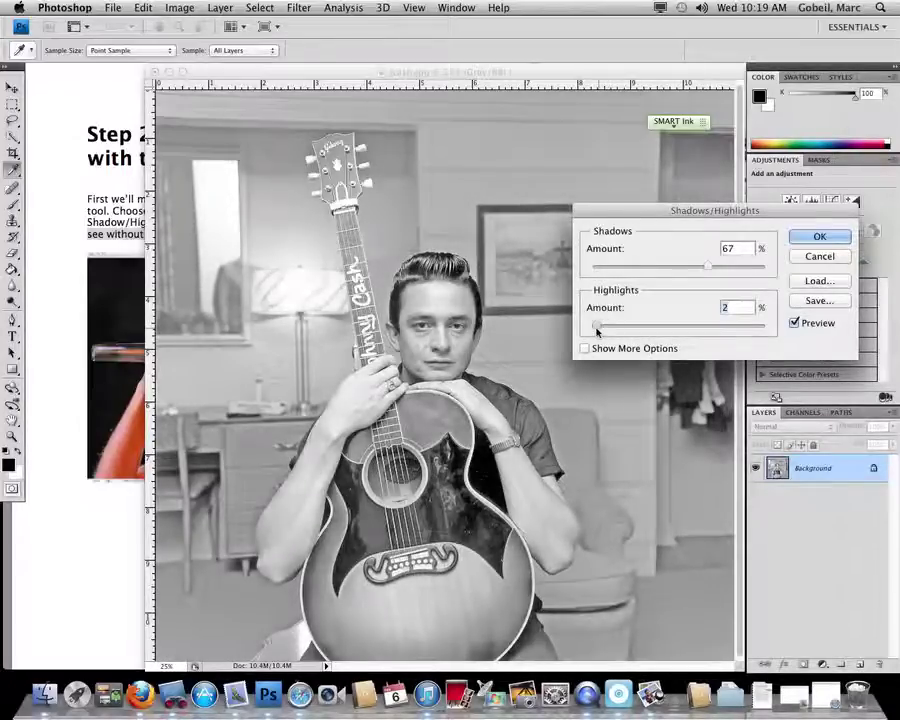
drag(608, 212, 596, 152)
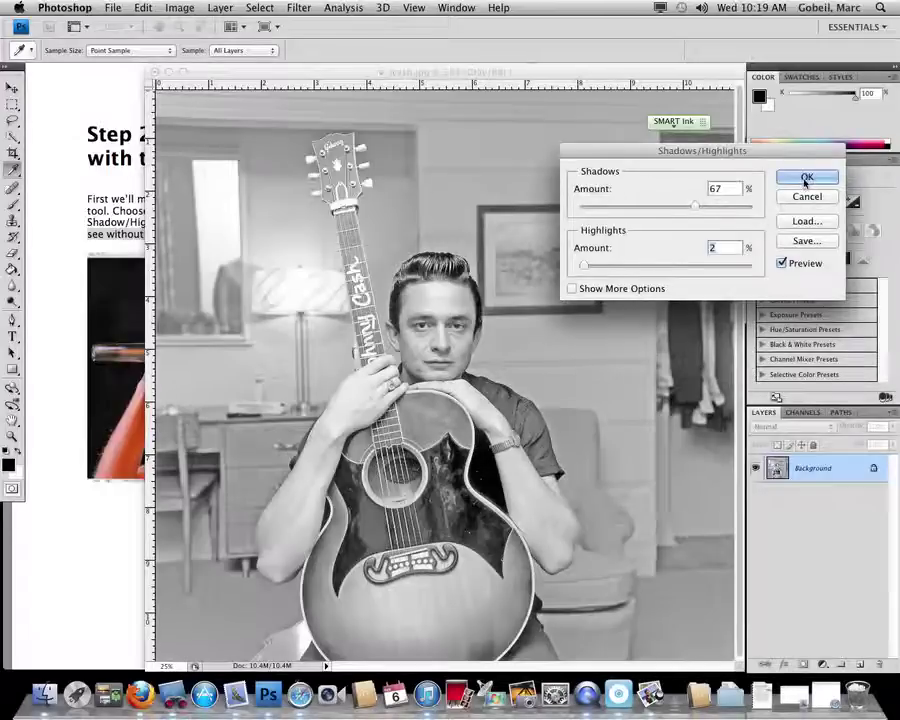
click(806, 177)
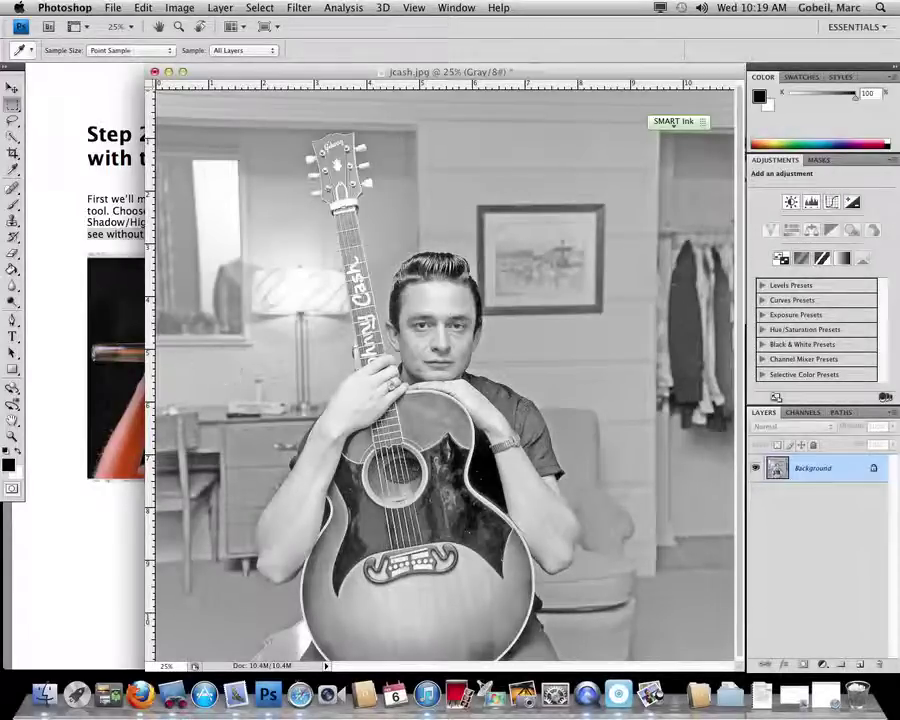
- Go to Step 3 in the tutorial PDF and read through its Unsharp Mask instructions
click(46, 334)
scroll(180, 370, down, 5)
scroll(180, 372, down, 8)
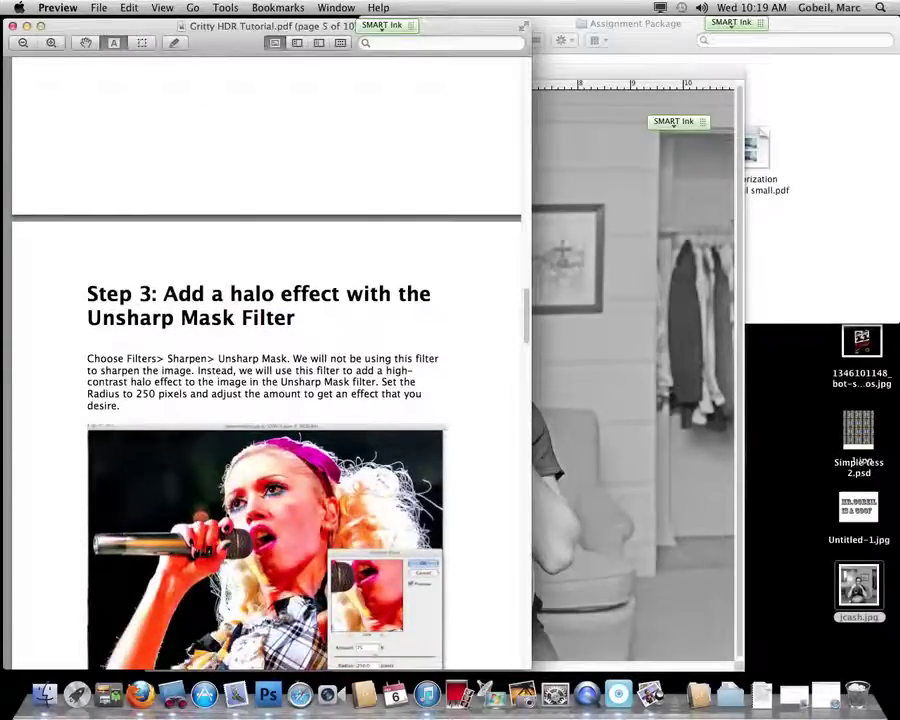
scroll(326, 355, down, 3)
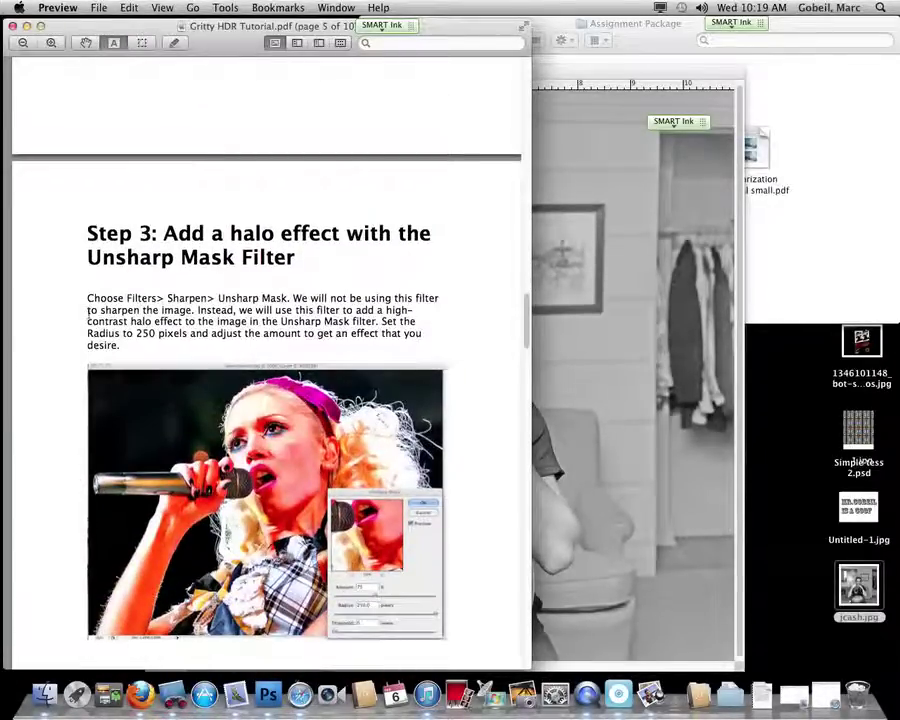
drag(81, 297, 187, 344)
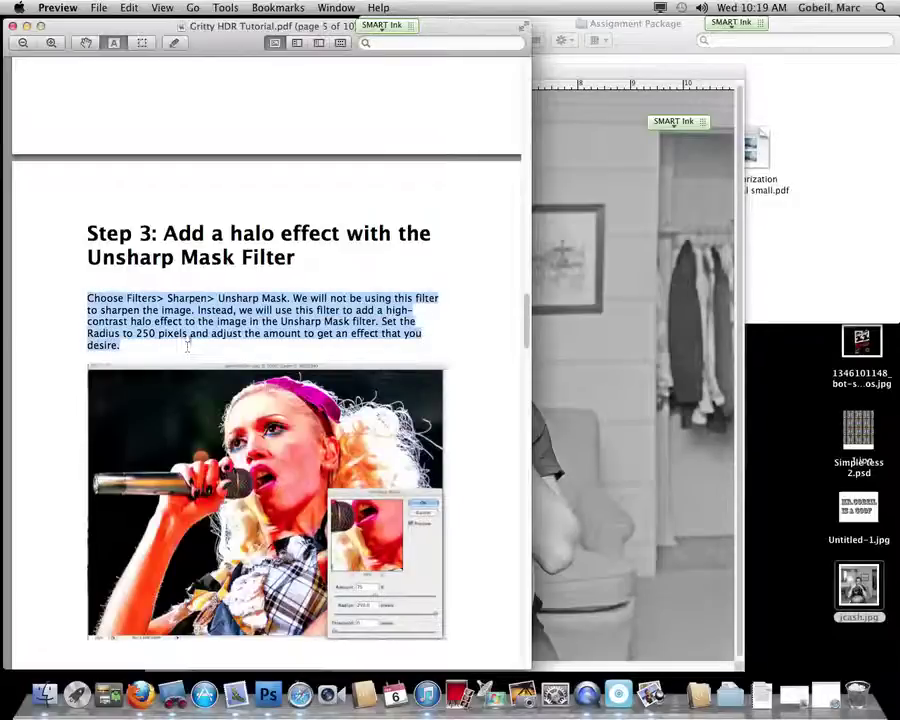
click(238, 305)
- Switch back to Photoshop, open the Unsharp Mask filter, move its dialog off the face and zoom its preview to 50%
click(548, 290)
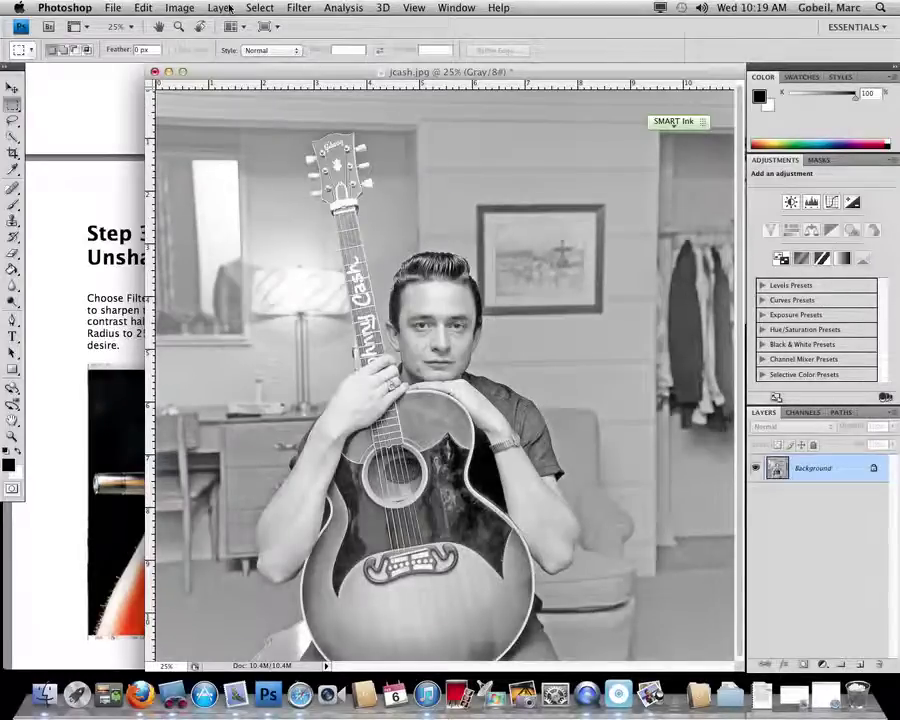
click(298, 8)
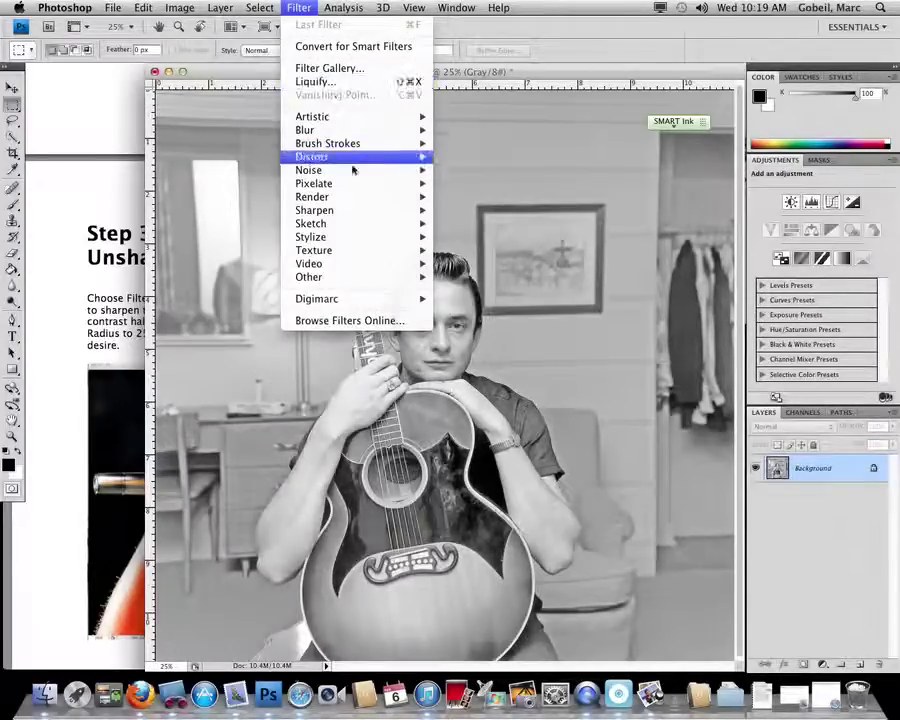
mouse_move(362, 207)
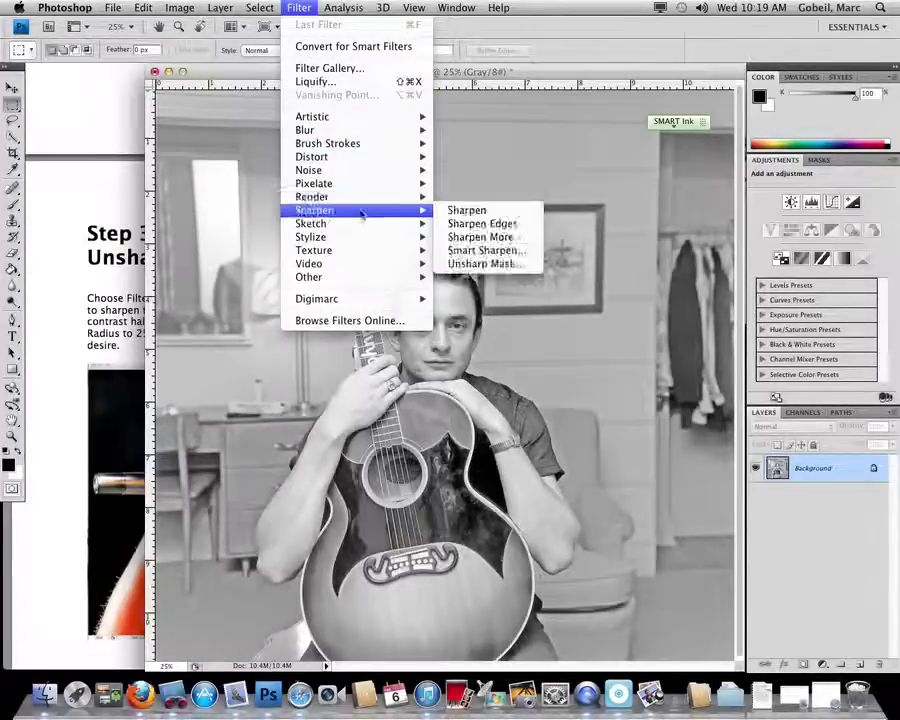
click(484, 264)
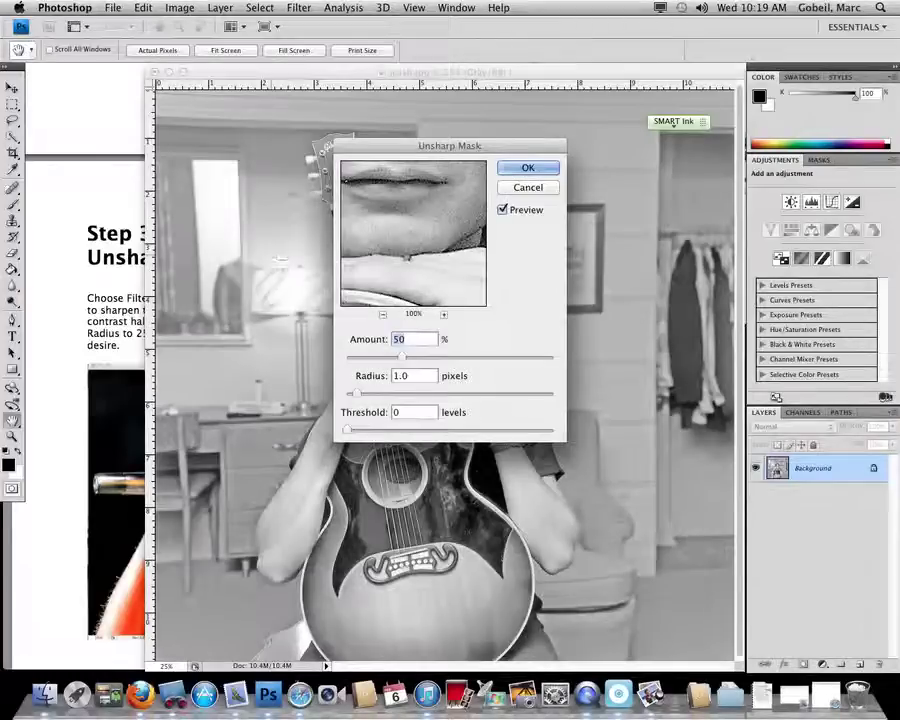
drag(400, 148, 609, 214)
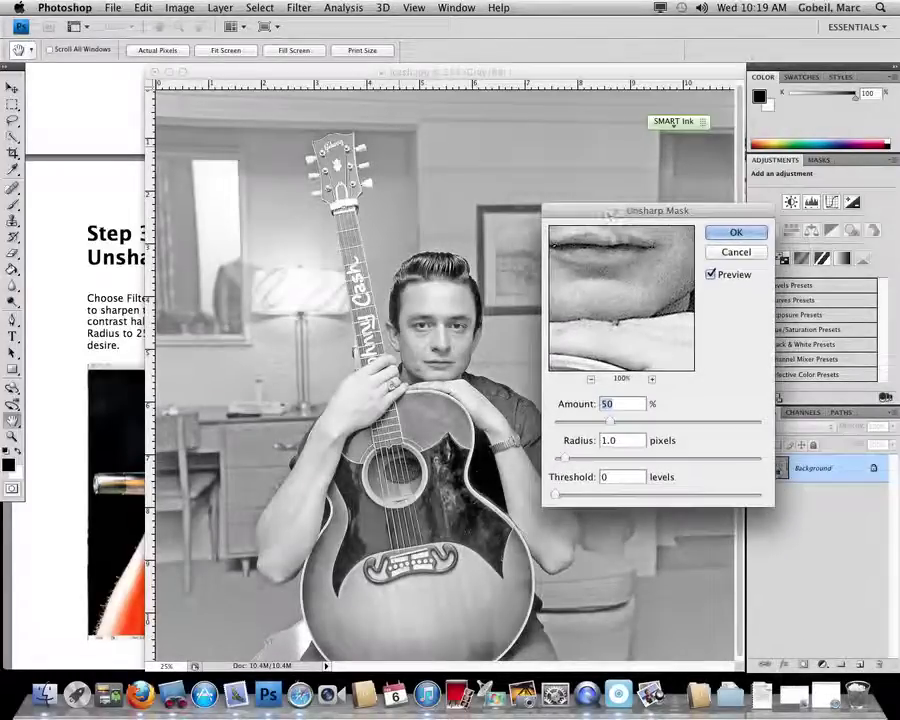
click(591, 380)
click(591, 380)
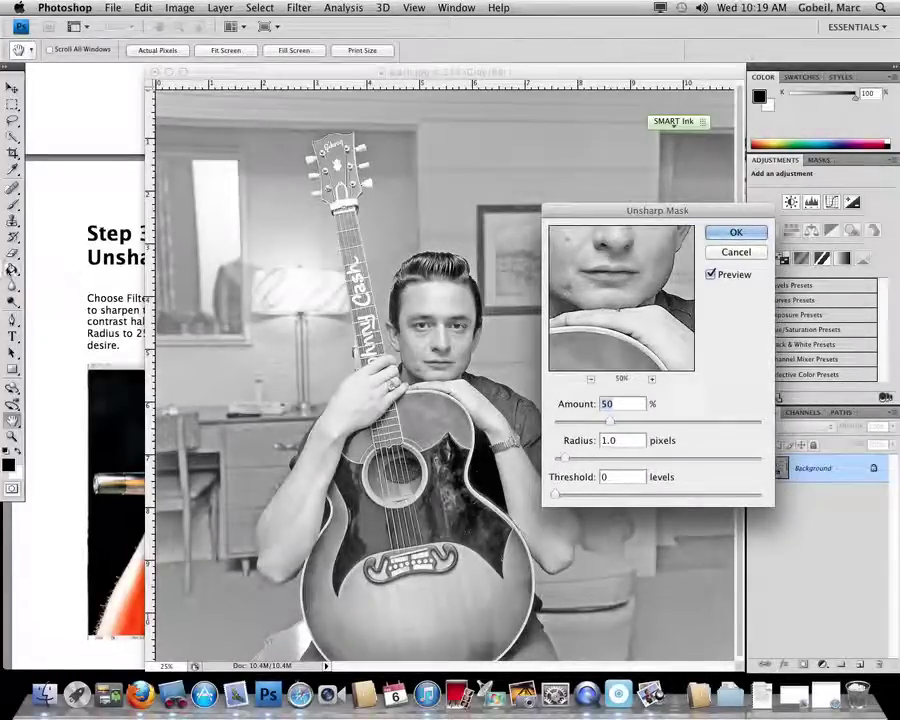
- Return to the tutorial PDF and highlight the Step 3 instruction to set the Radius to 250 pixels and adjust the amount
click(50, 284)
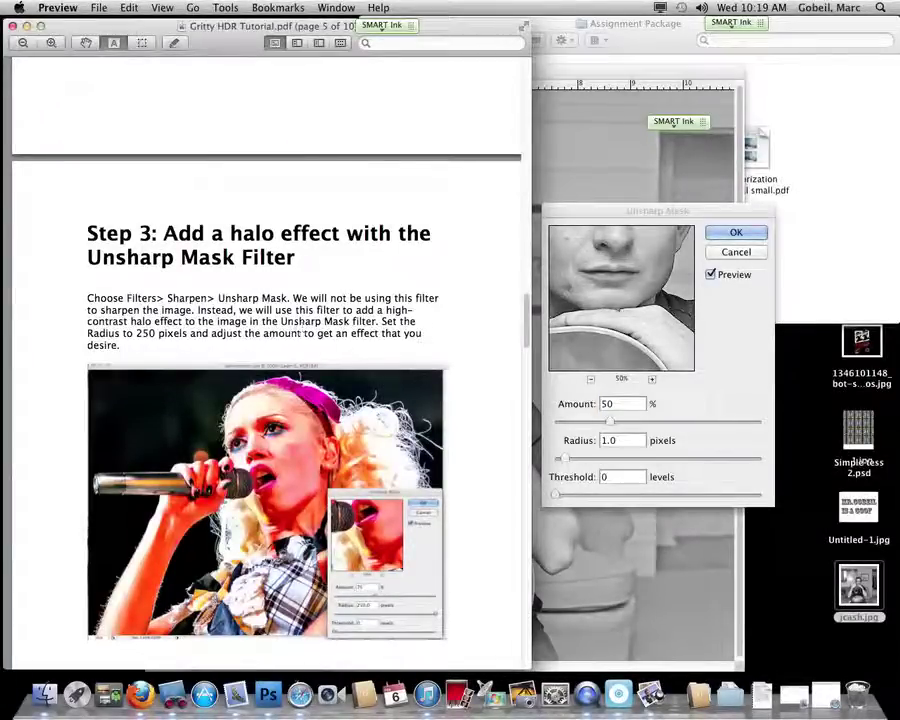
drag(382, 321, 394, 346)
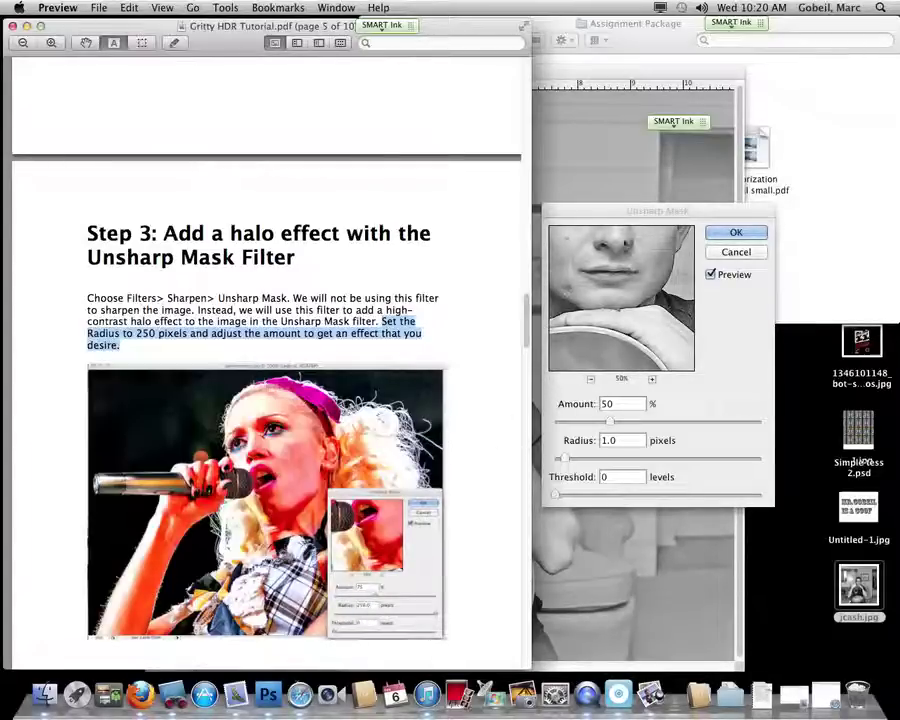
- Switch back to Photoshop and apply the Unsharp Mask with an amount of 75% and a radius of 250 pixels
click(600, 212)
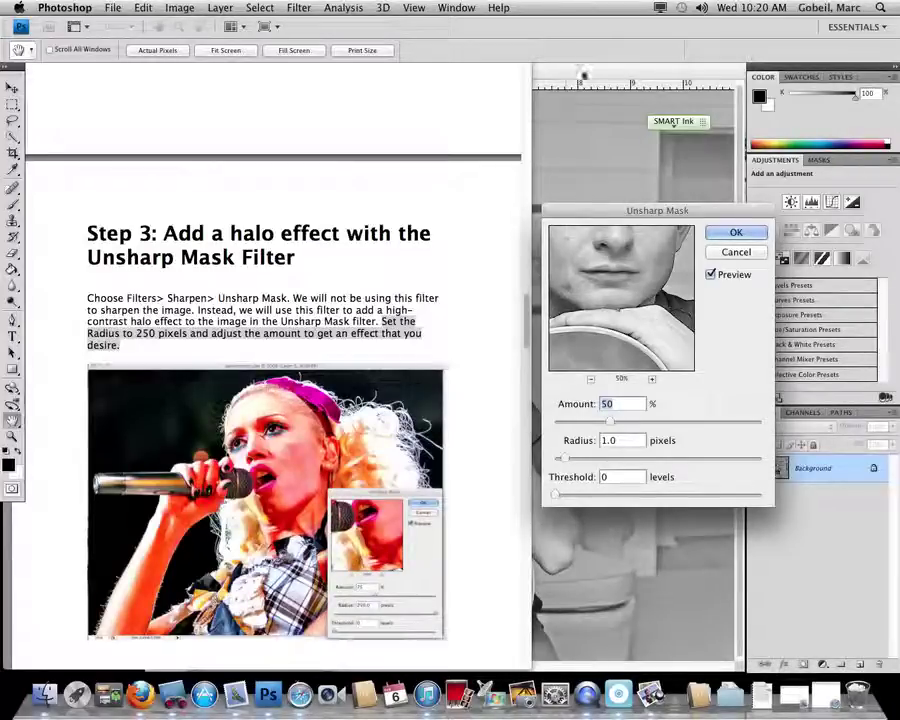
drag(655, 67, 563, 79)
click(655, 88)
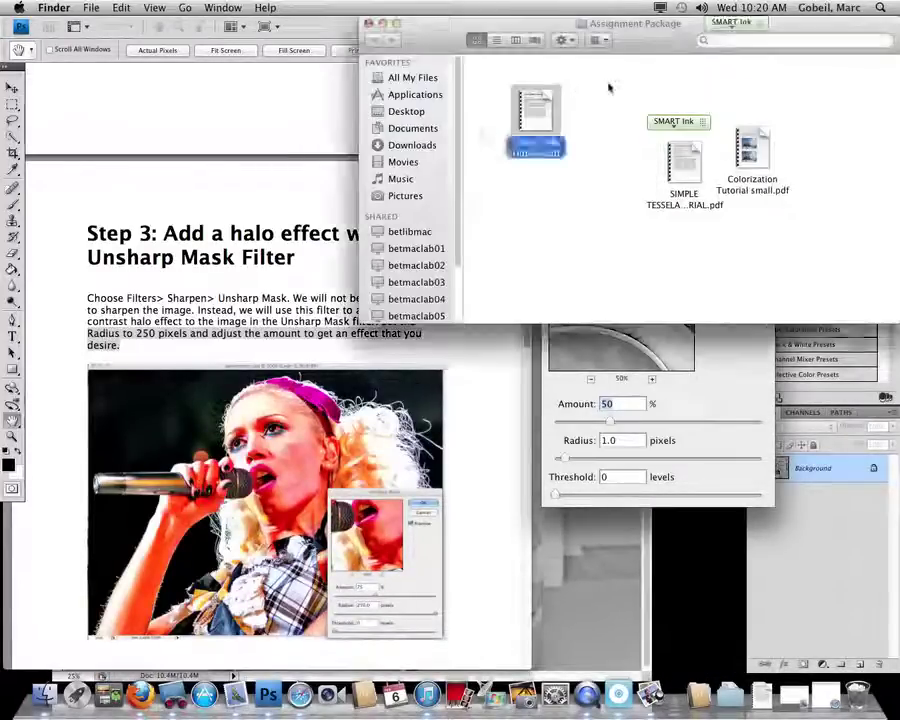
click(700, 362)
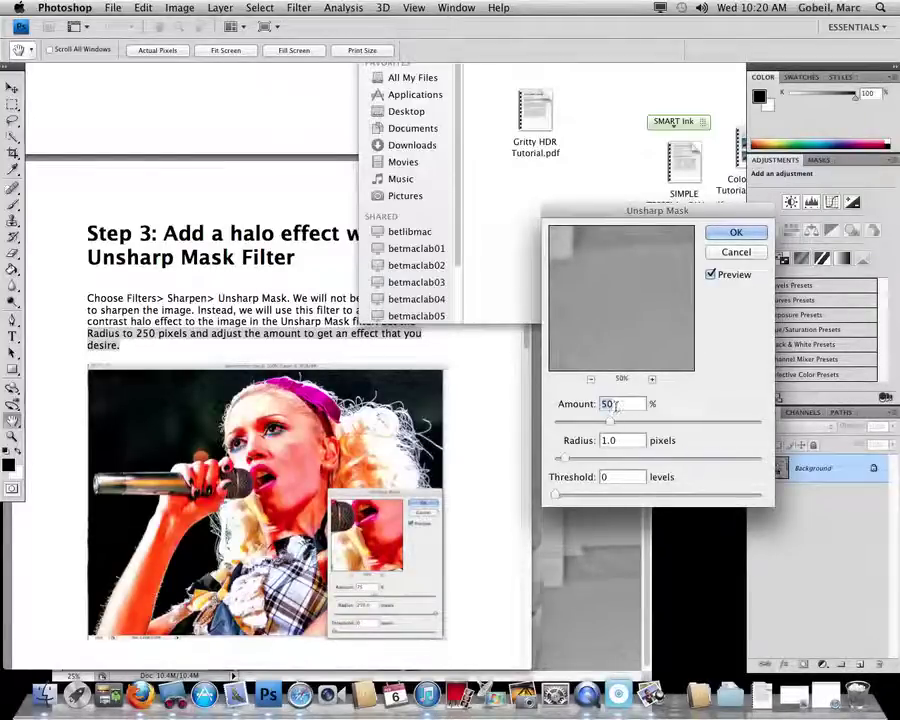
text(75)
key(Tab)
text(250)
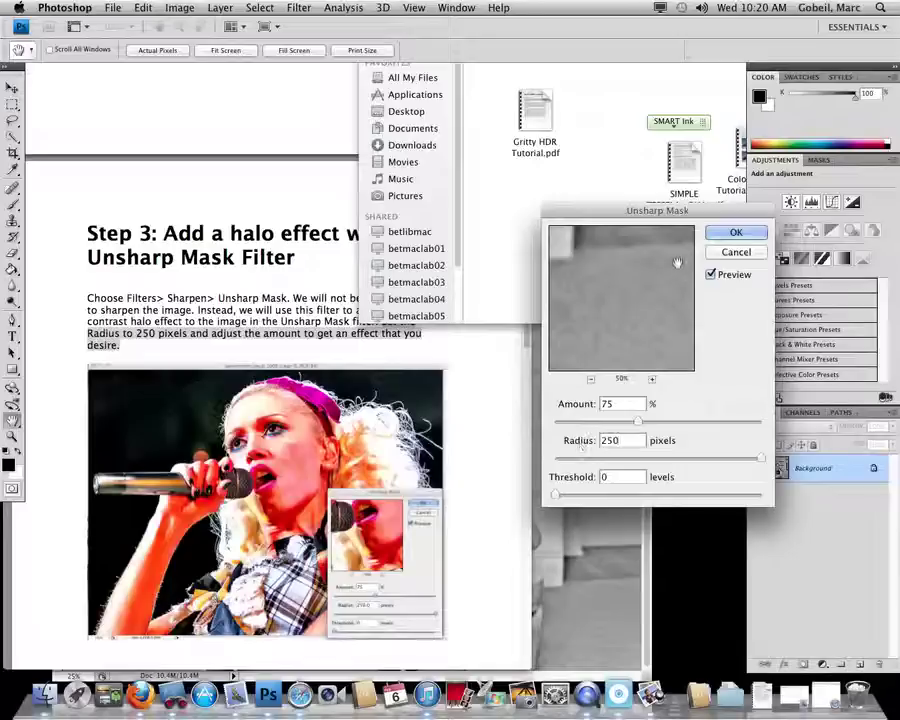
click(591, 379)
click(591, 379)
click(591, 379)
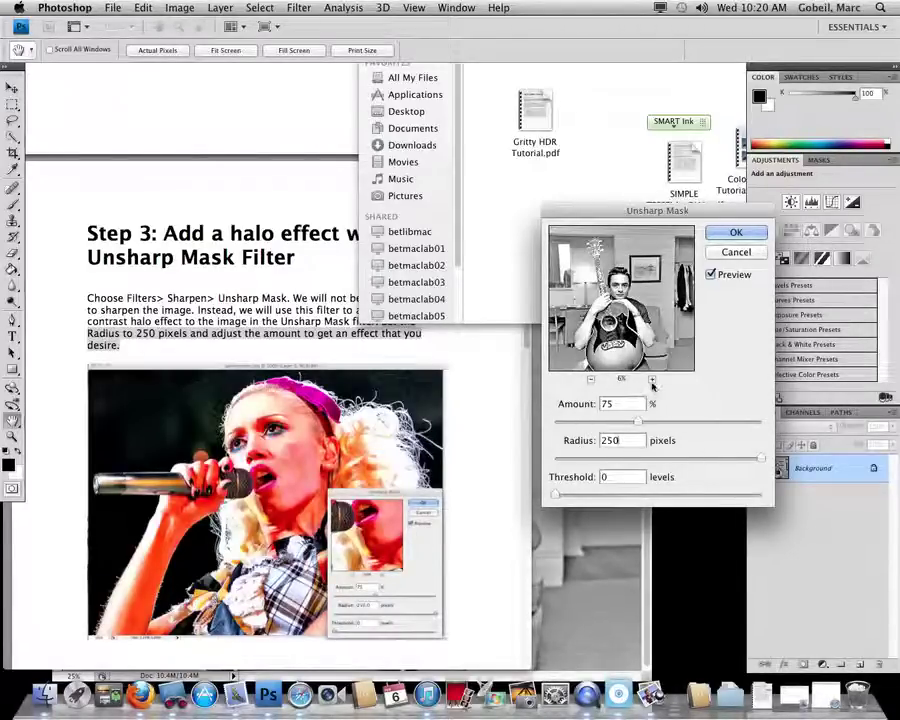
click(735, 232)
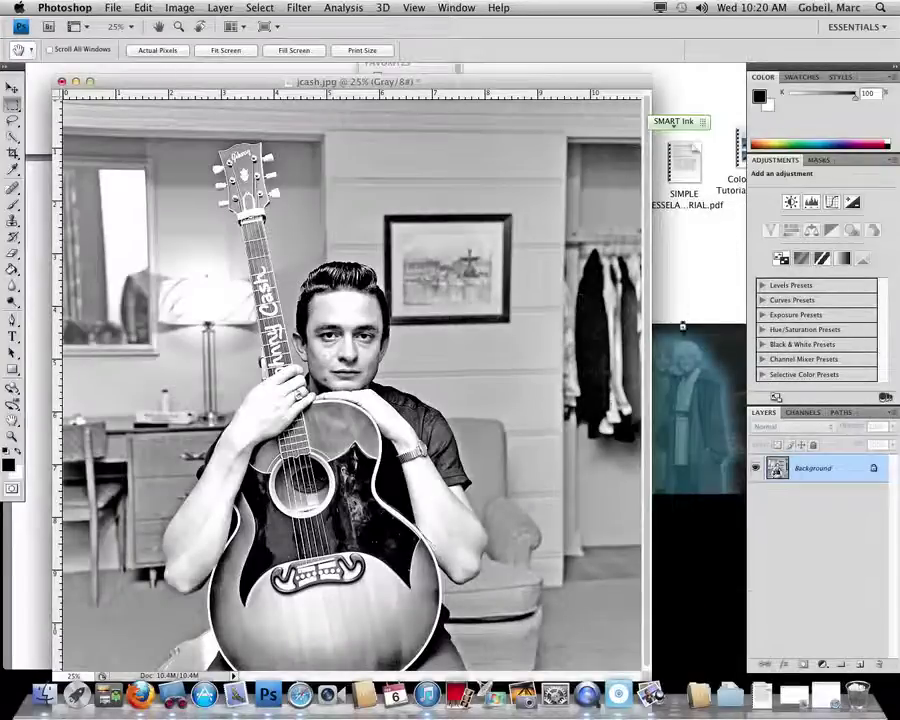
key(m)
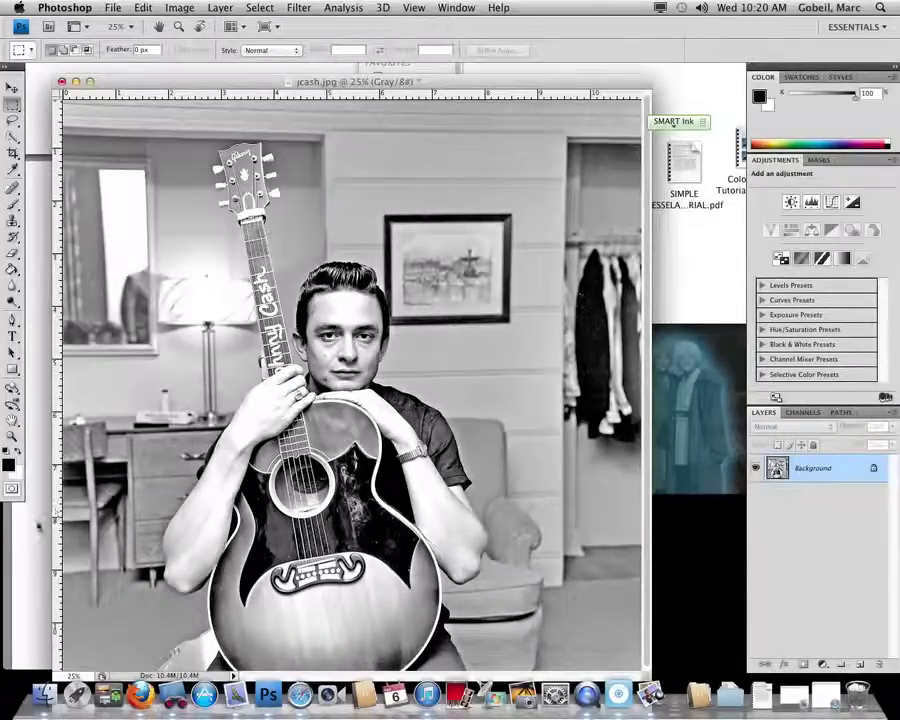
- Go to Step 4 in the tutorial PDF, read it and highlight the instruction to change the Black and White layer's mode to Overlay
click(45, 518)
scroll(117, 57, down, 3)
scroll(263, 430, down, 5)
scroll(180, 312, down, 3)
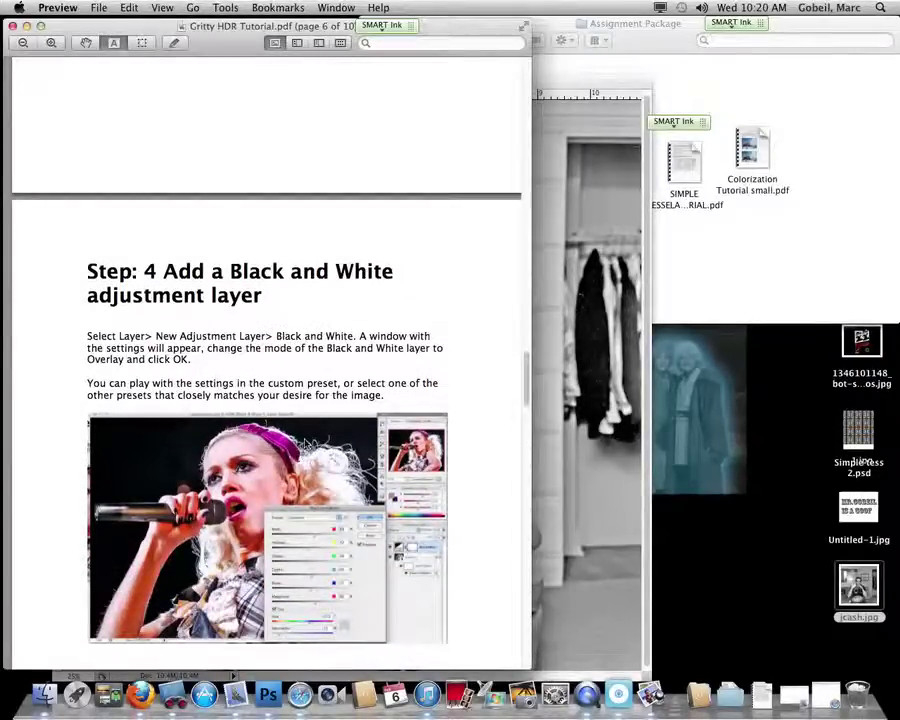
scroll(201, 352, down, 1)
scroll(96, 348, down, 3)
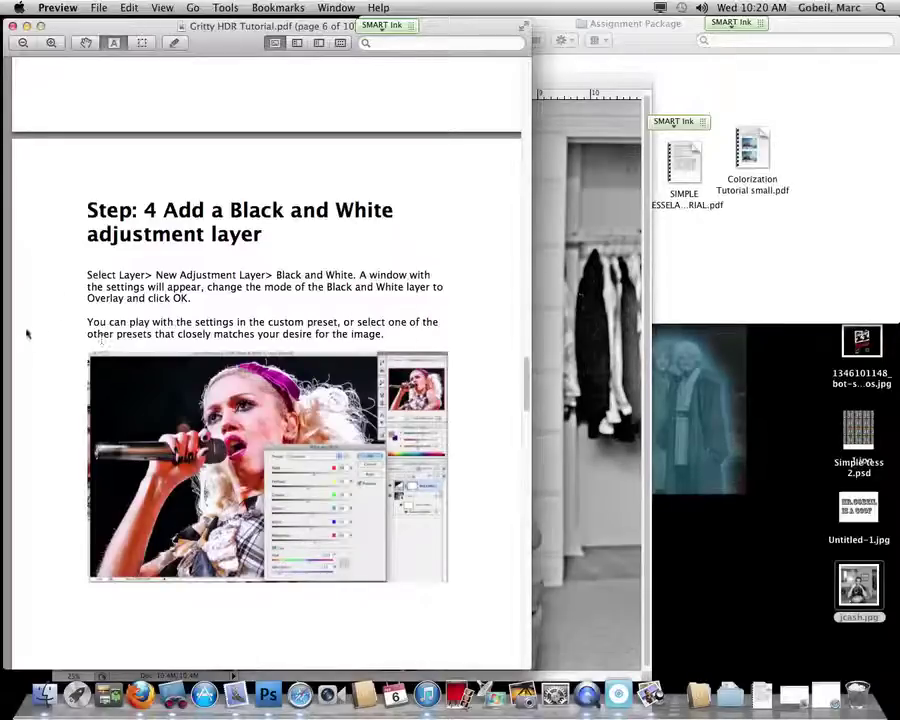
scroll(186, 264, down, 4)
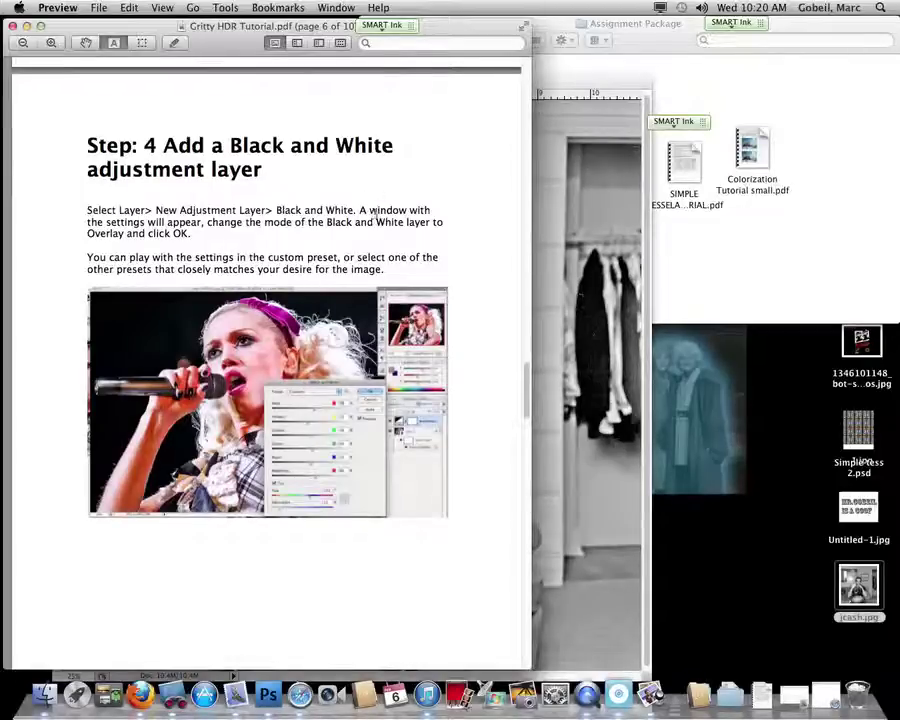
drag(358, 210, 369, 236)
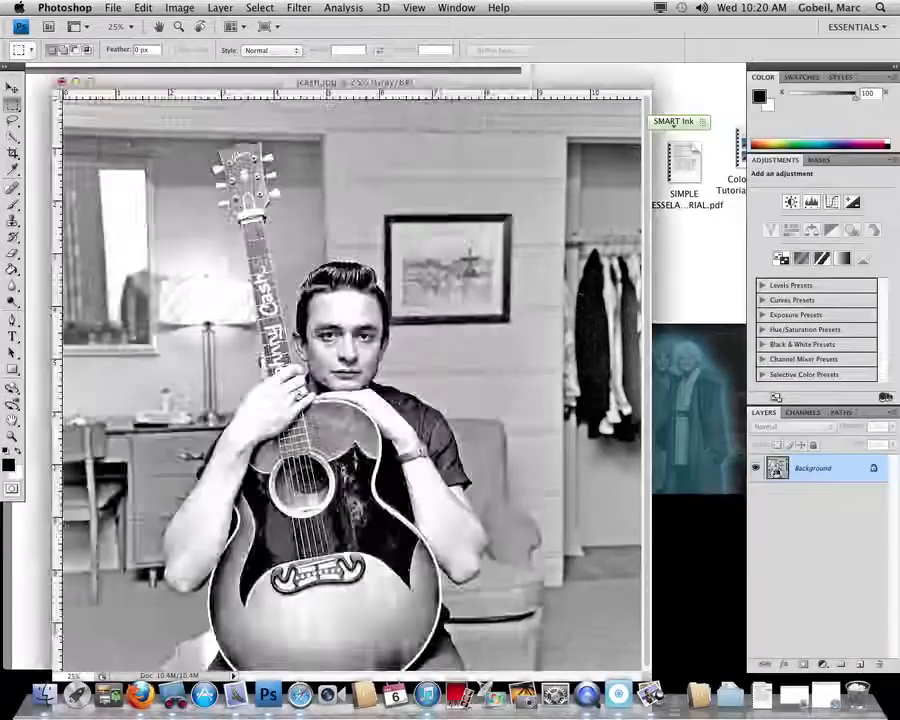
- Switch to Photoshop and try to add a Black & White adjustment layer over the Background
click(220, 7)
mouse_move(291, 28)
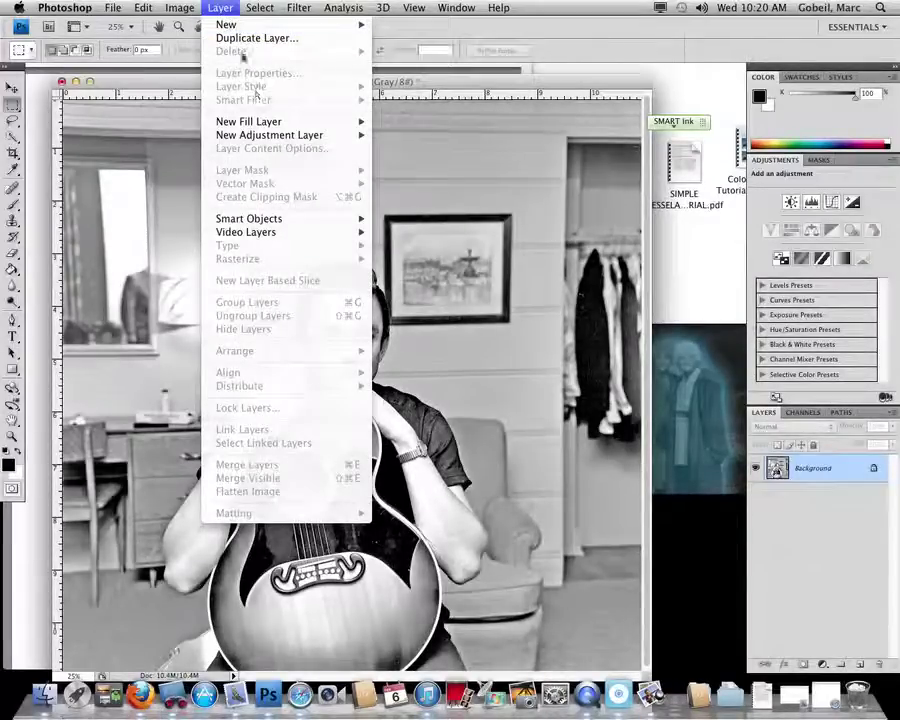
mouse_move(300, 135)
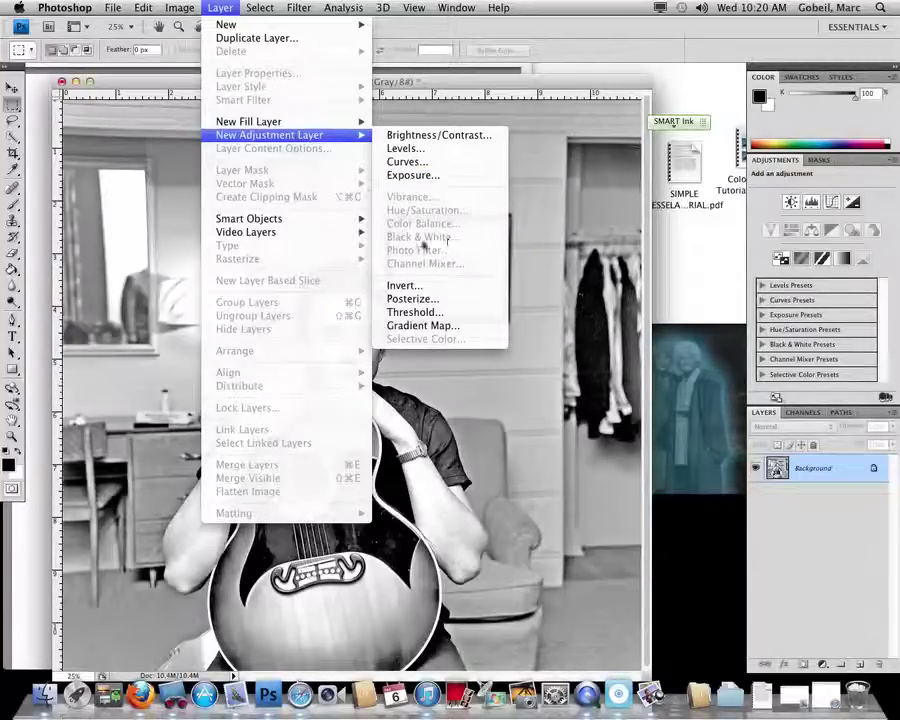
key(Escape)
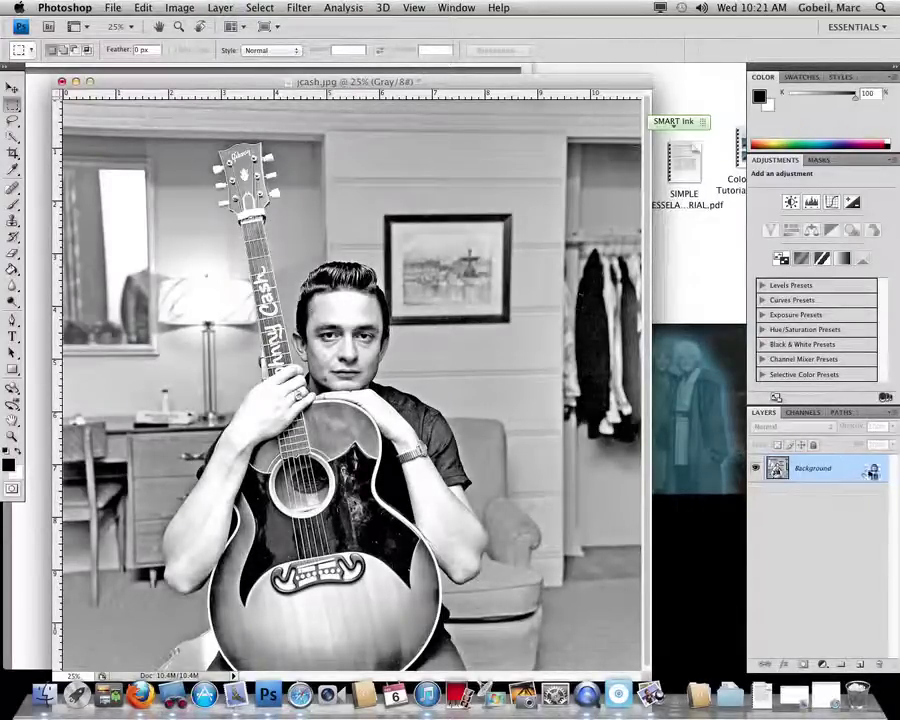
- Convert the locked Background into a regular layer, keeping the suggested name Layer 0
double_click(843, 470)
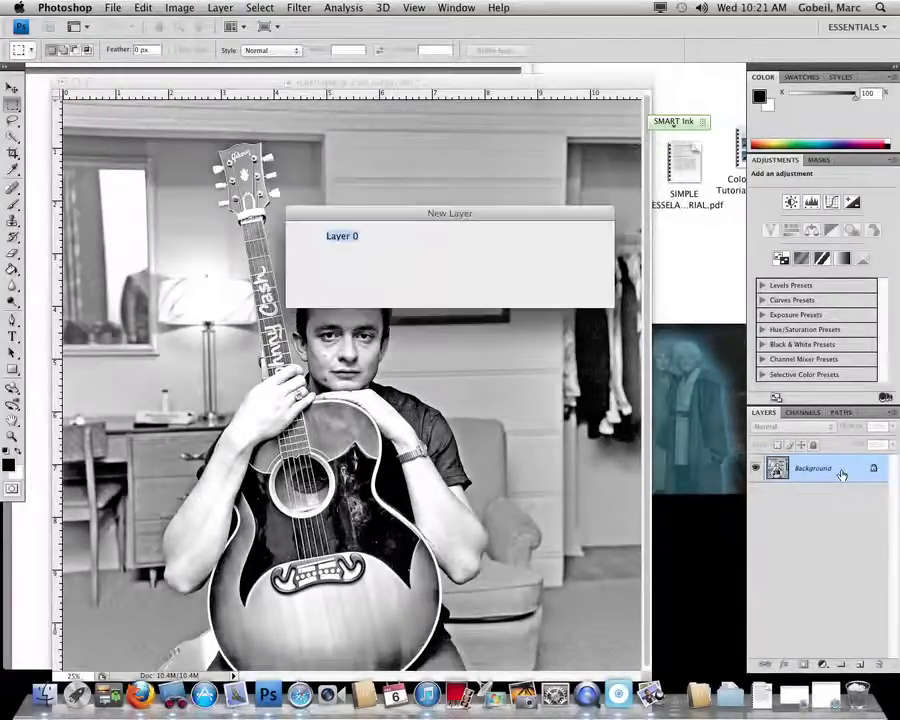
click(576, 236)
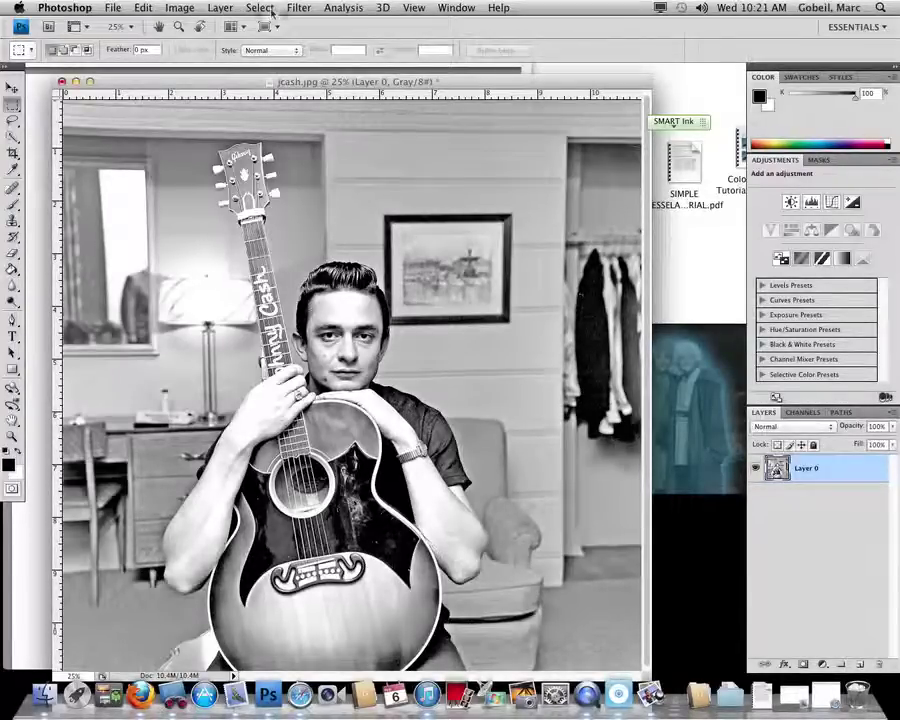
- Try to add a Black & White adjustment layer above the unlocked Layer 0
click(220, 8)
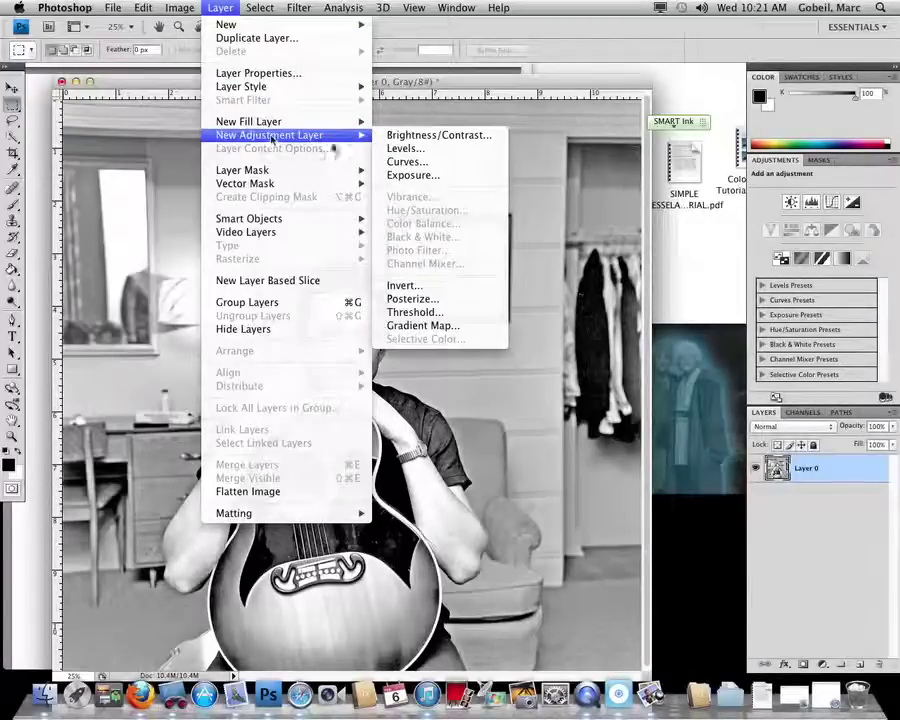
mouse_move(346, 125)
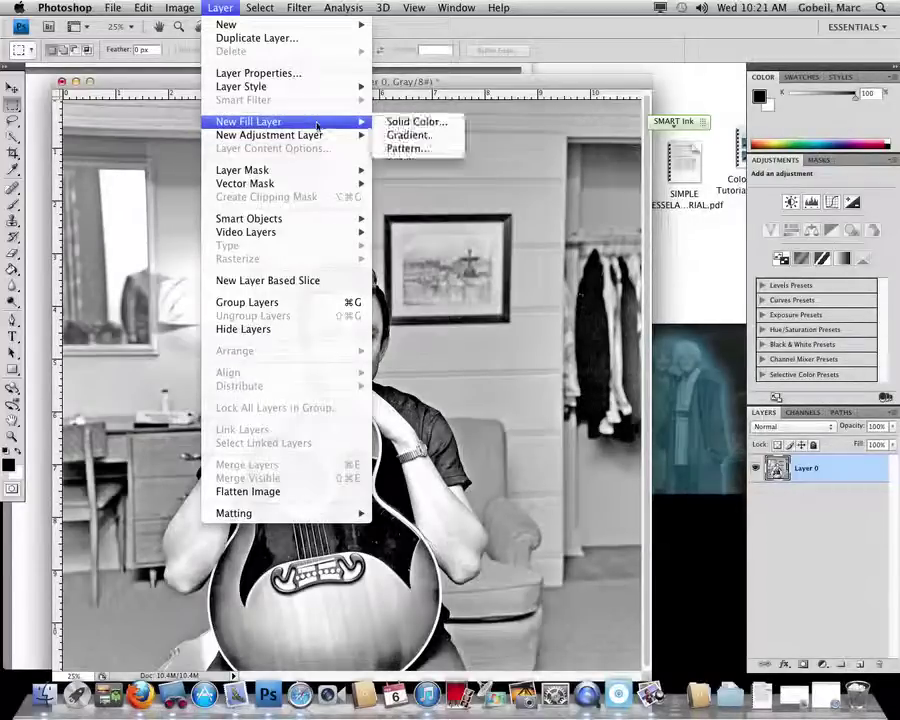
mouse_move(313, 137)
click(408, 236)
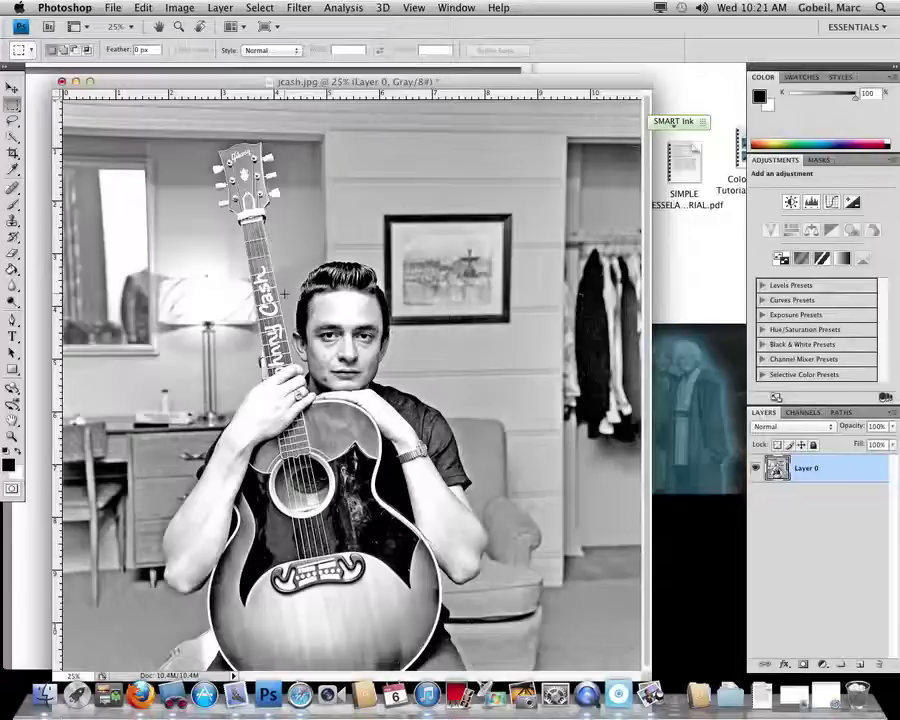
key(v)
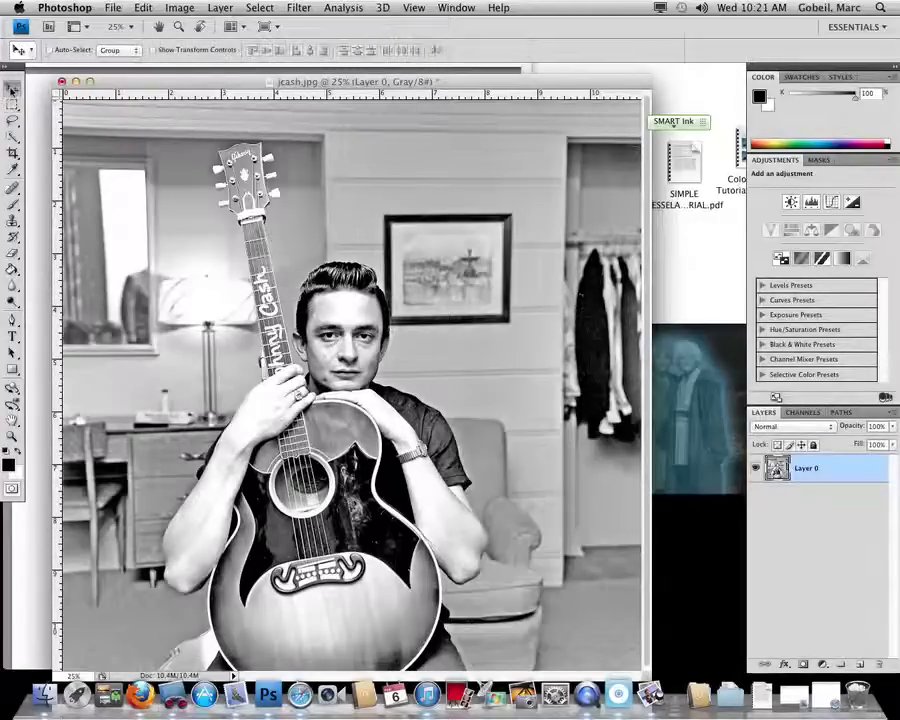
click(220, 7)
mouse_move(262, 136)
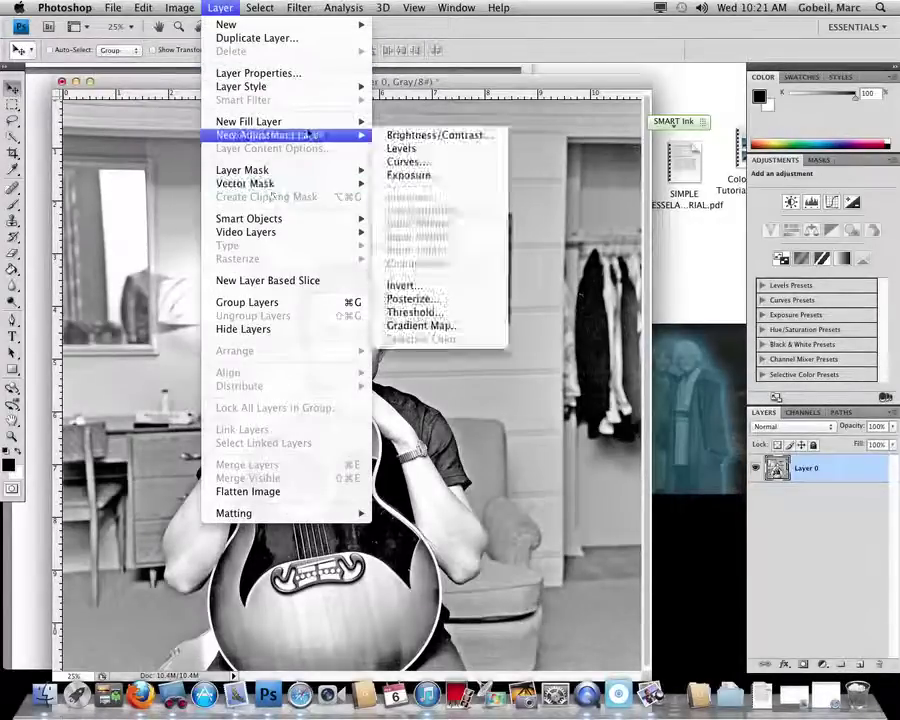
click(446, 243)
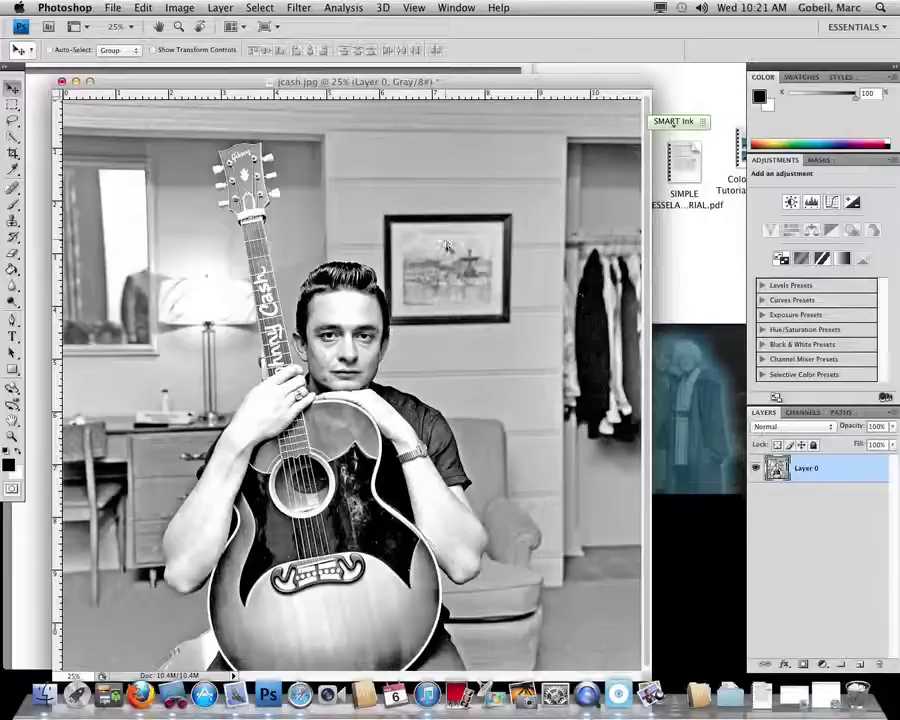
- Convert the image's color mode to RGB Color
click(180, 7)
mouse_move(192, 25)
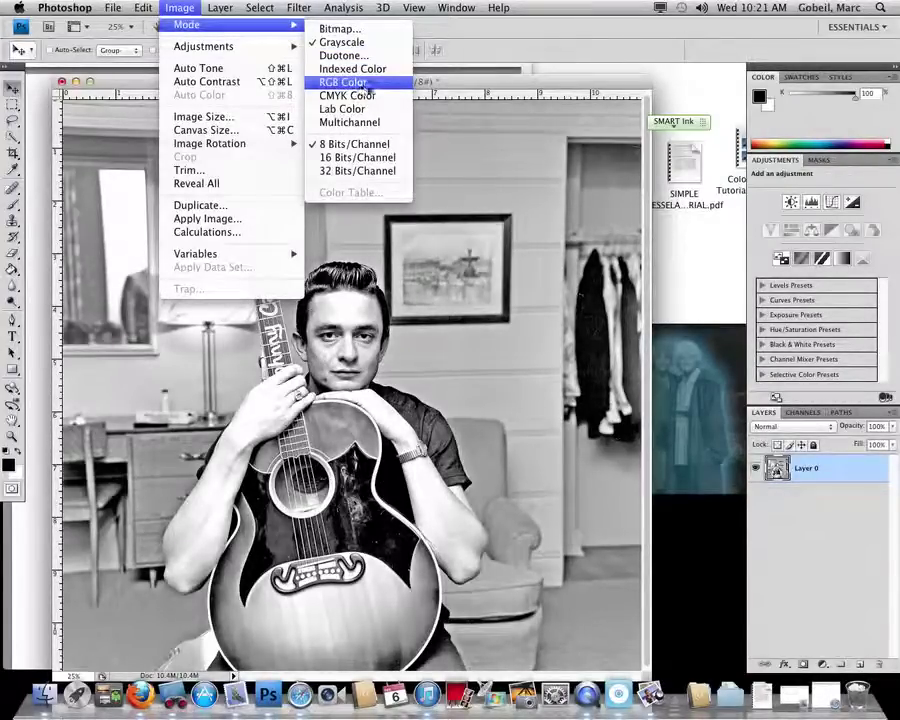
click(340, 82)
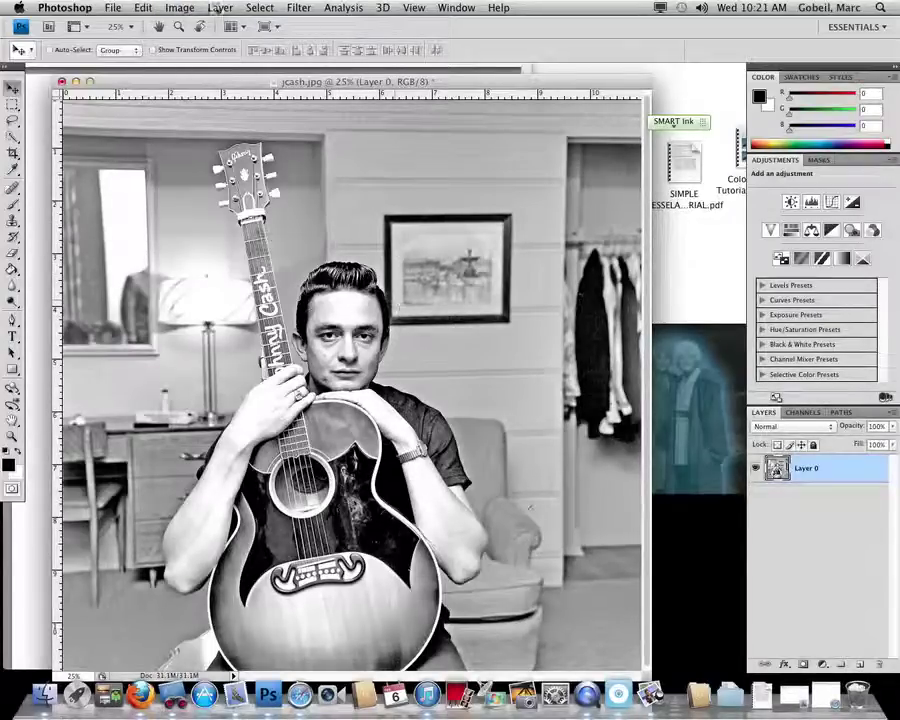
- Start a new Black & White adjustment layer for the RGB photo
click(179, 8)
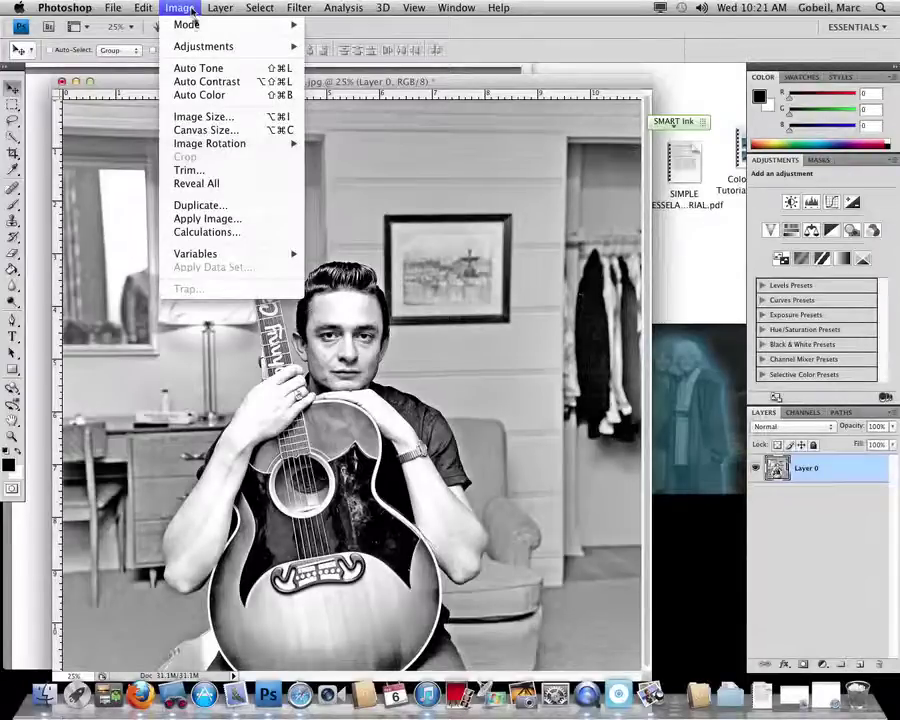
mouse_move(197, 26)
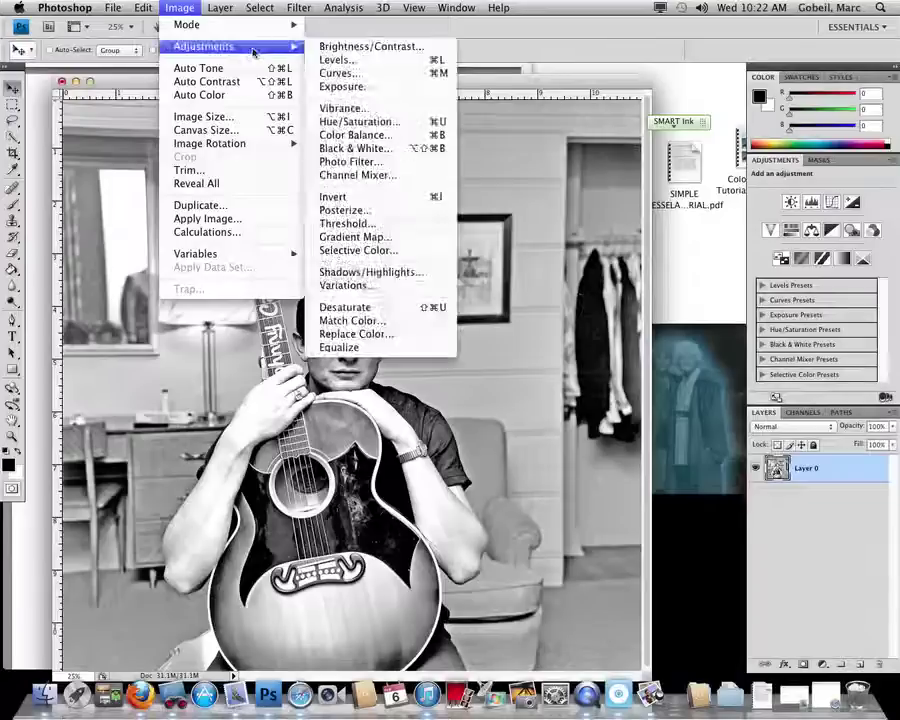
mouse_move(220, 10)
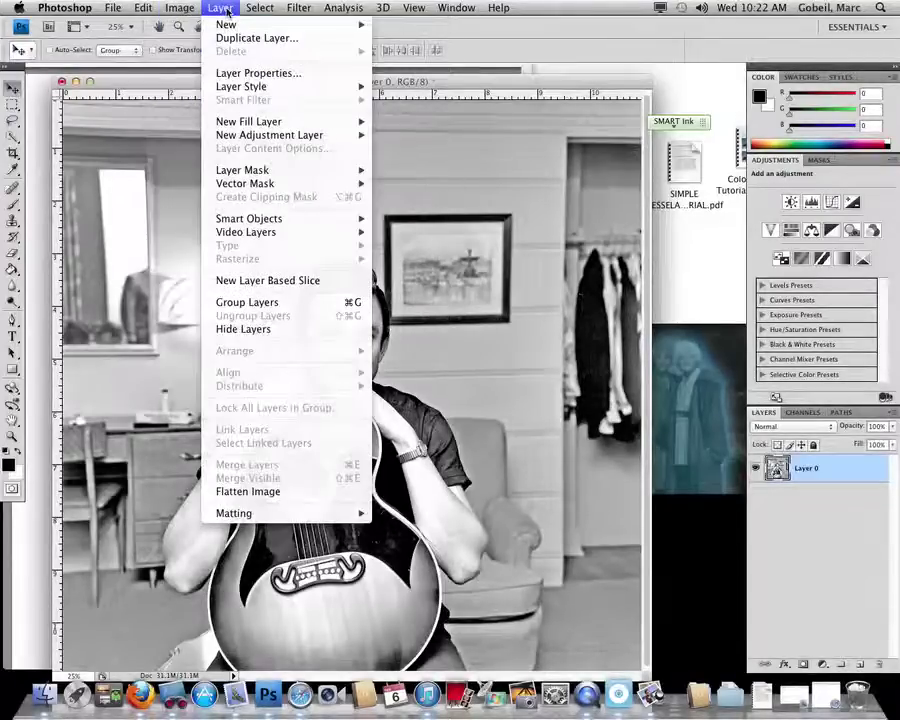
mouse_move(262, 135)
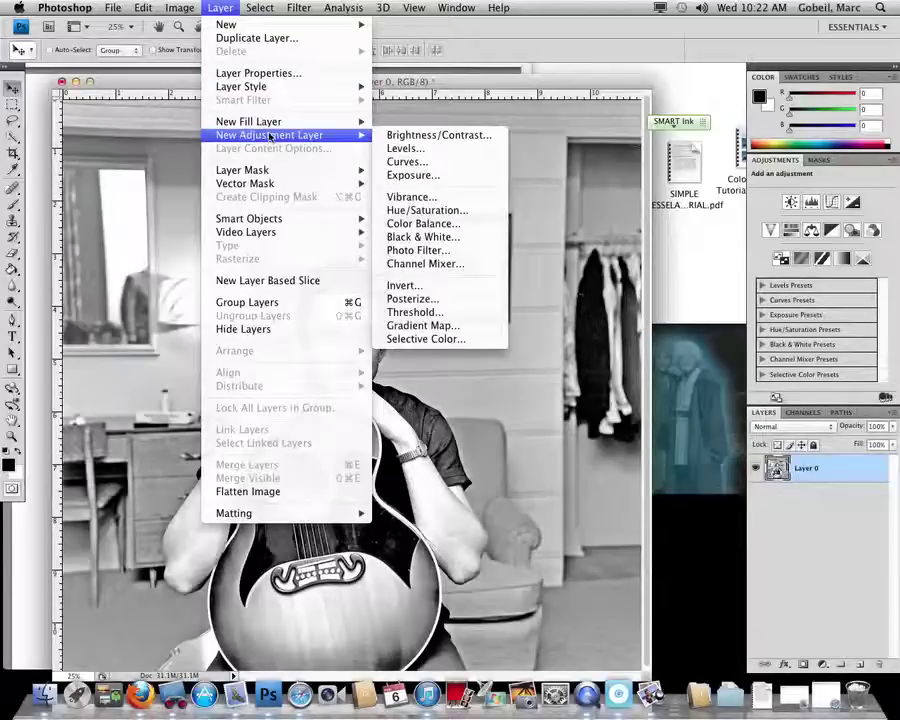
click(450, 237)
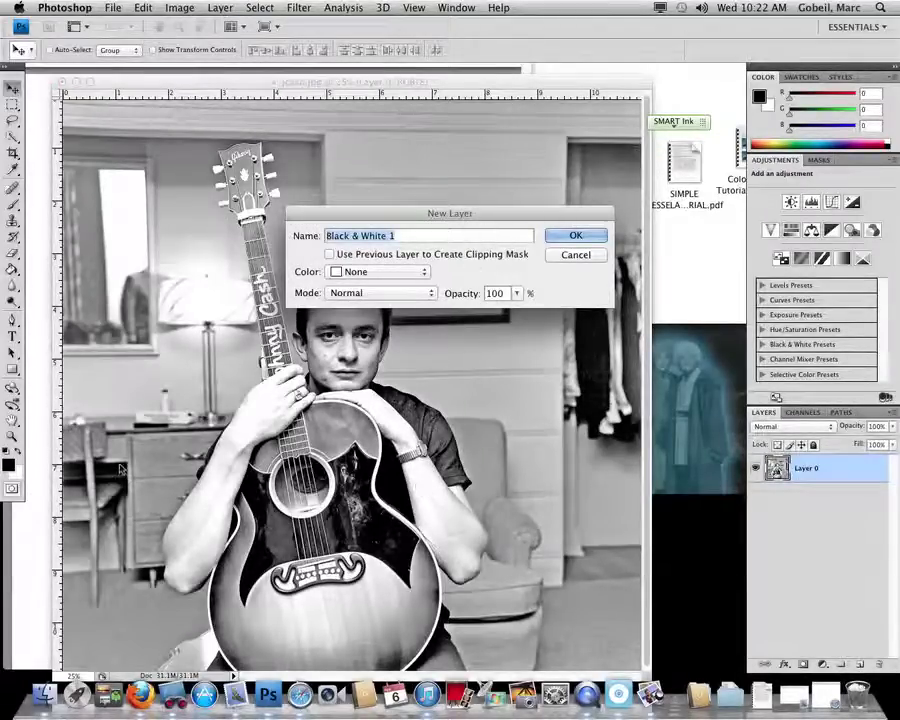
- Check the Step 4 instructions in the tutorial PDF, return to Photoshop and create the Black & White layer in Overlay mode
click(40, 535)
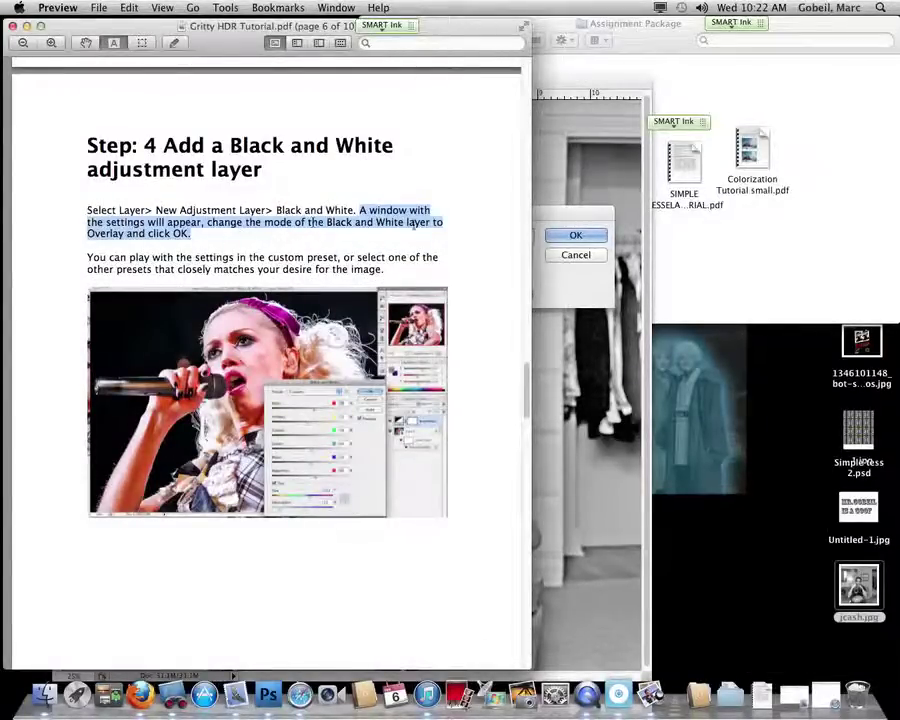
key(super+Tab)
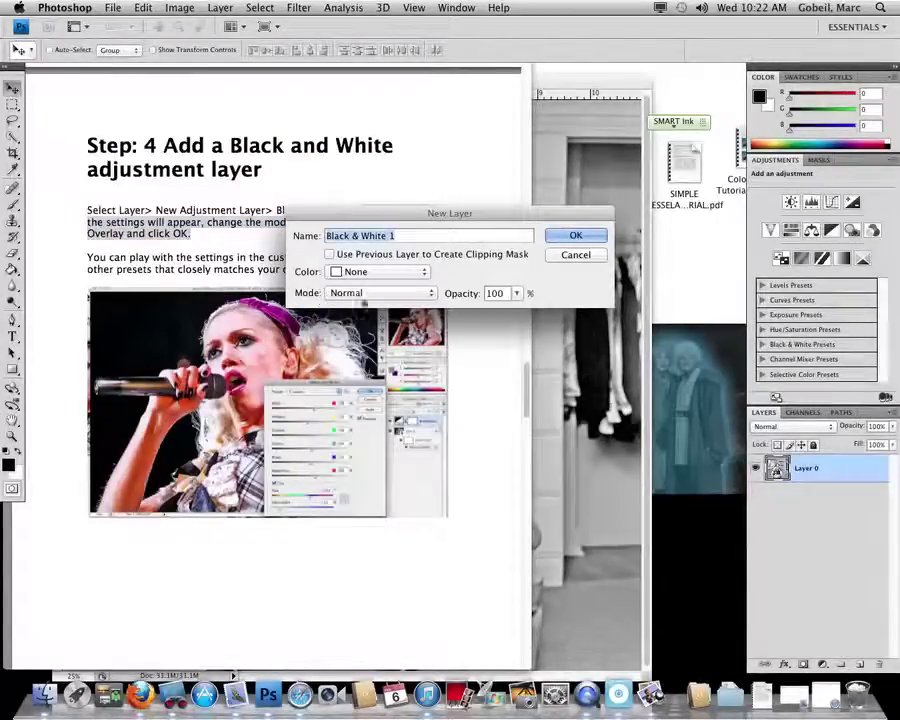
click(405, 293)
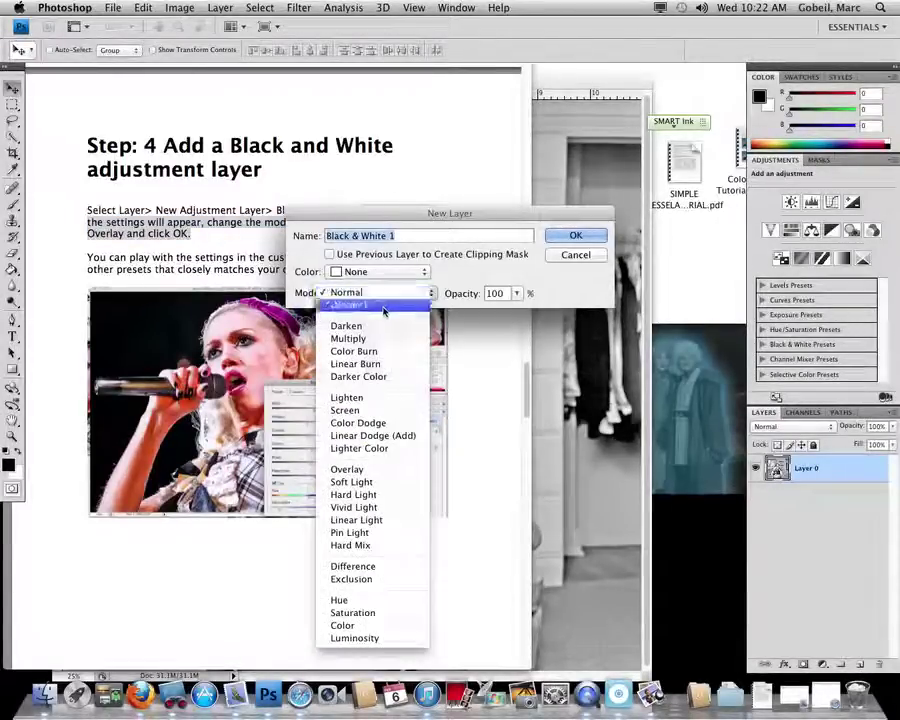
click(347, 469)
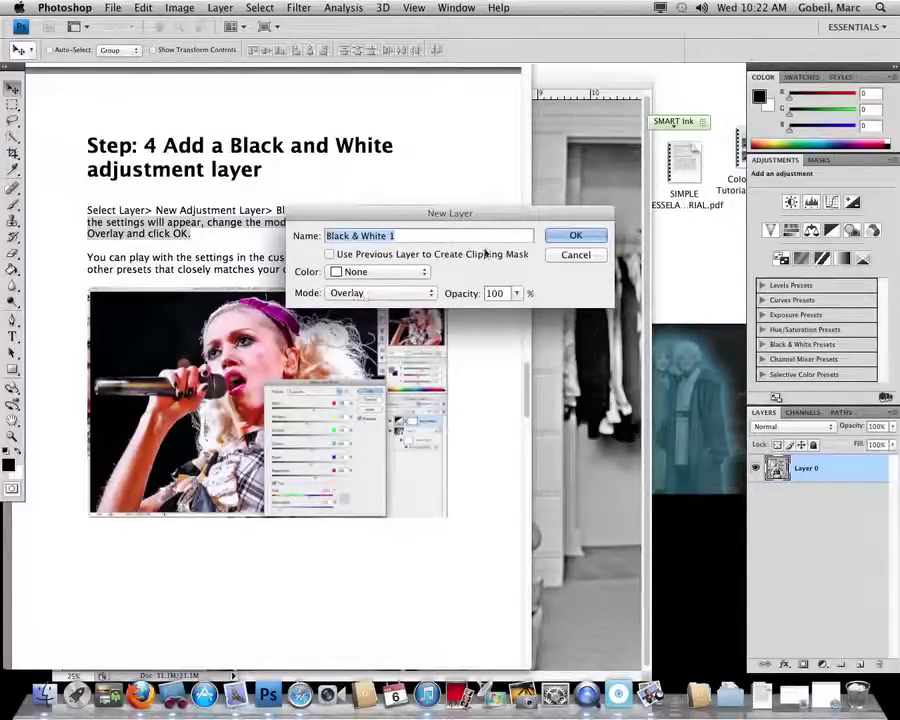
click(575, 235)
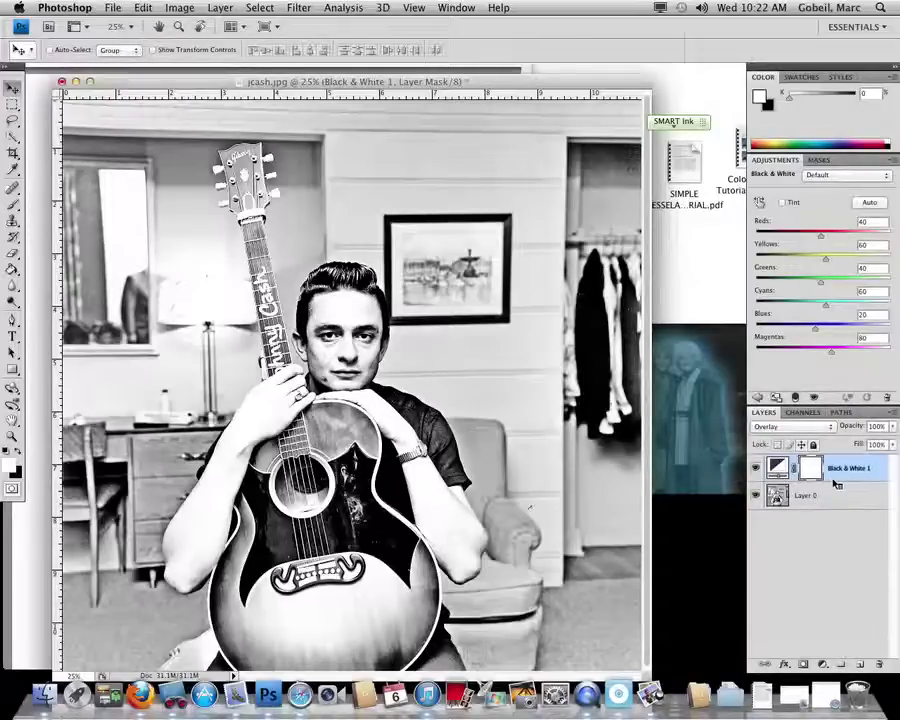
- Reread the Step 4 preset advice in the tutorial PDF, return to Photoshop and set the Black & White layer's Reds to 49
drag(175, 81, 295, 79)
click(66, 170)
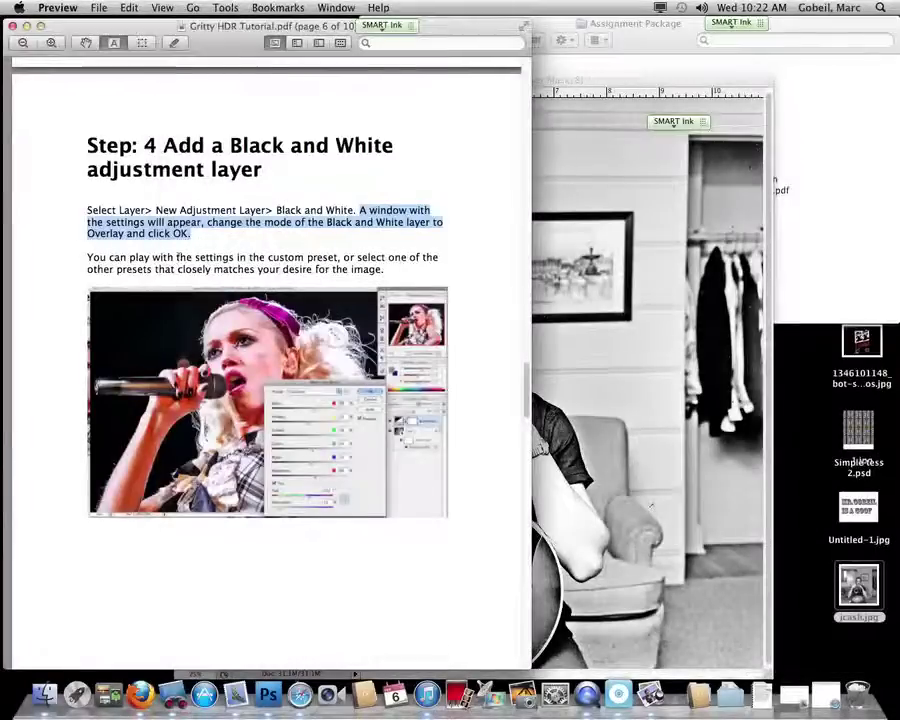
drag(84, 267, 291, 284)
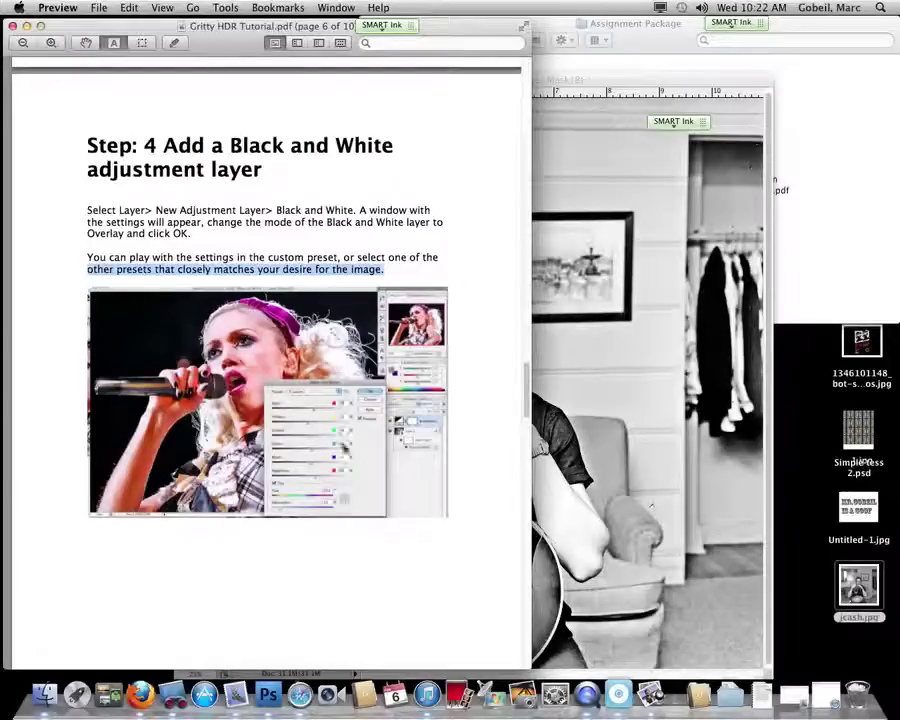
click(678, 84)
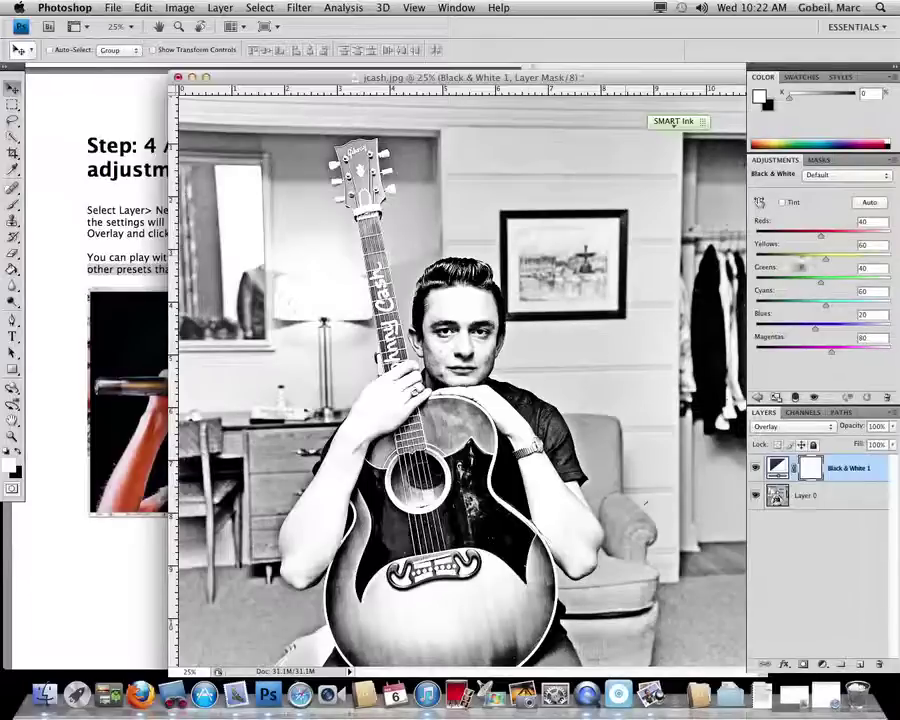
drag(822, 235, 802, 238)
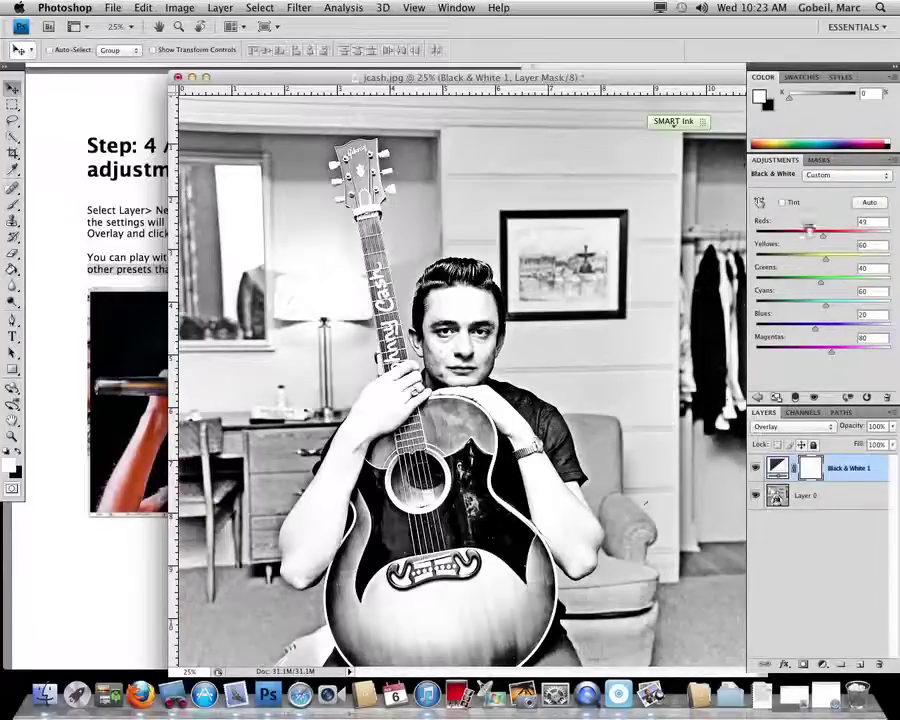
- Switch to the tutorial PDF and read the Step 5 instructions for creating the "Grain" layer
click(95, 172)
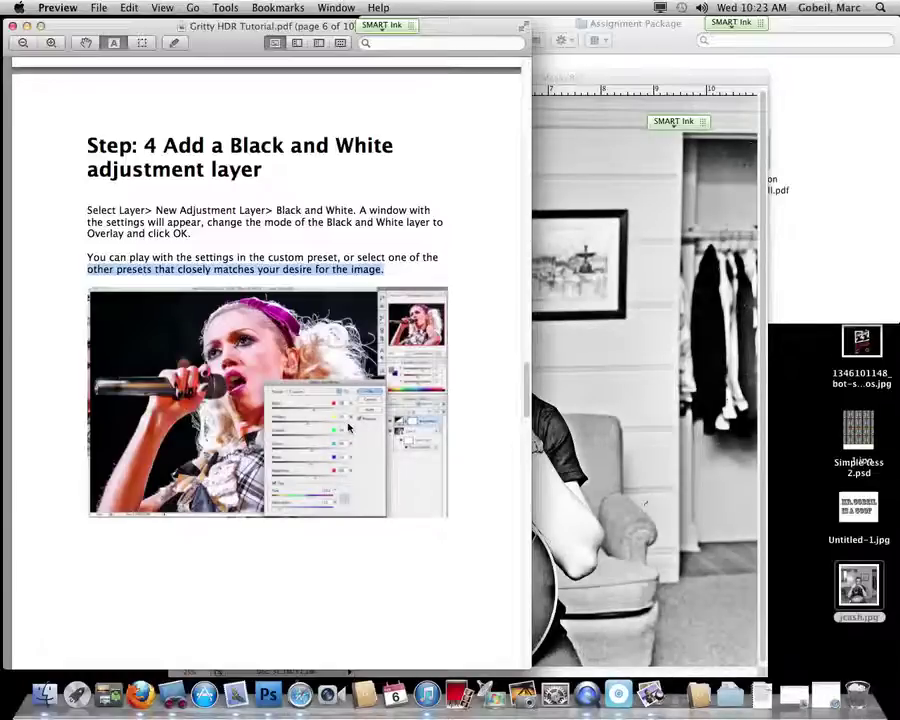
scroll(391, 436, down, 5)
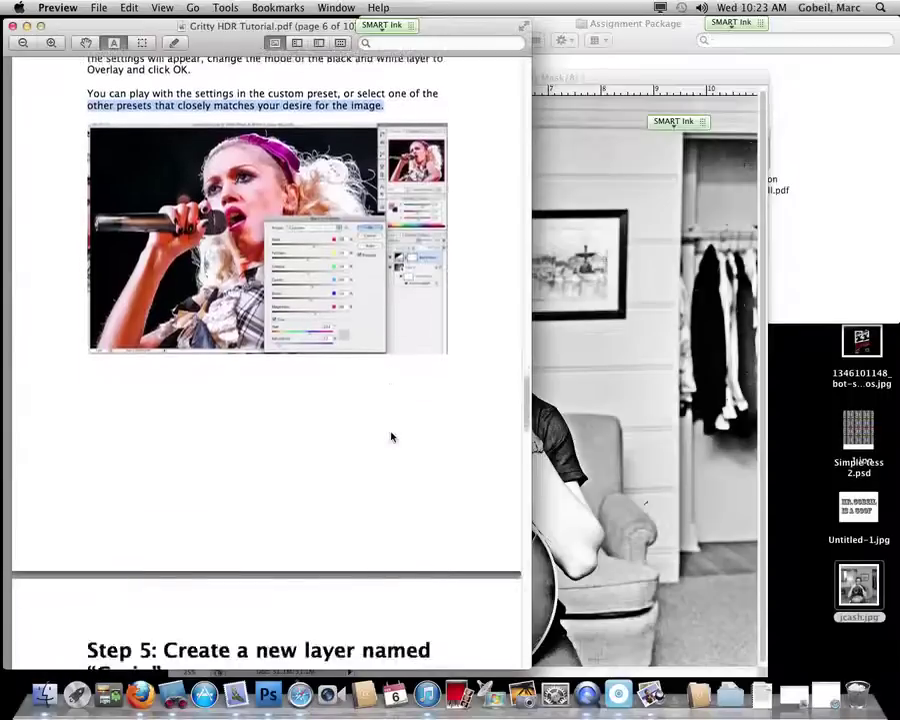
scroll(391, 436, down, 5)
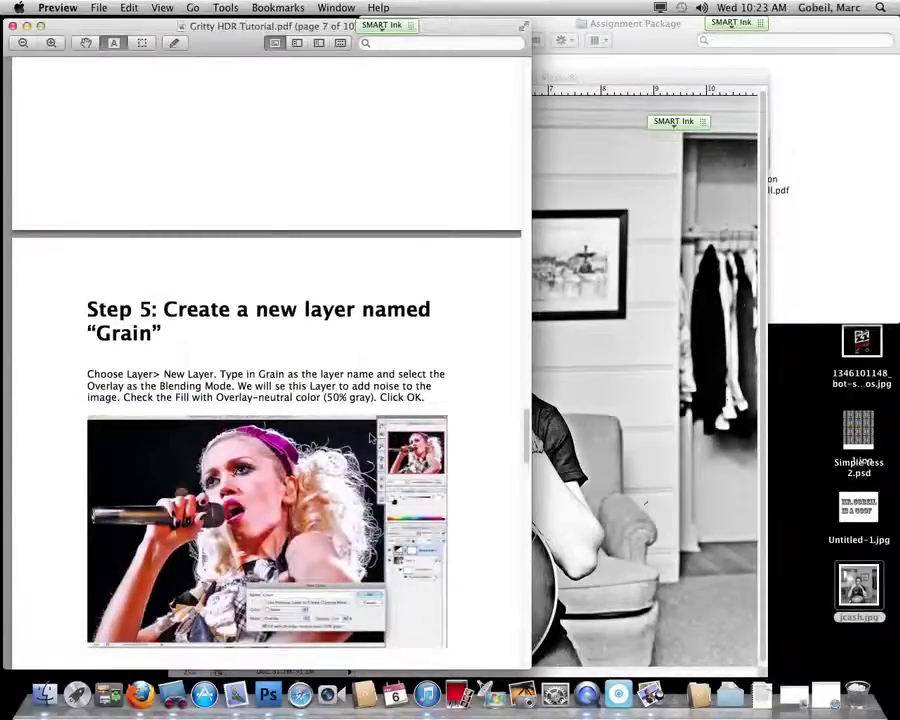
scroll(355, 419, down, 3)
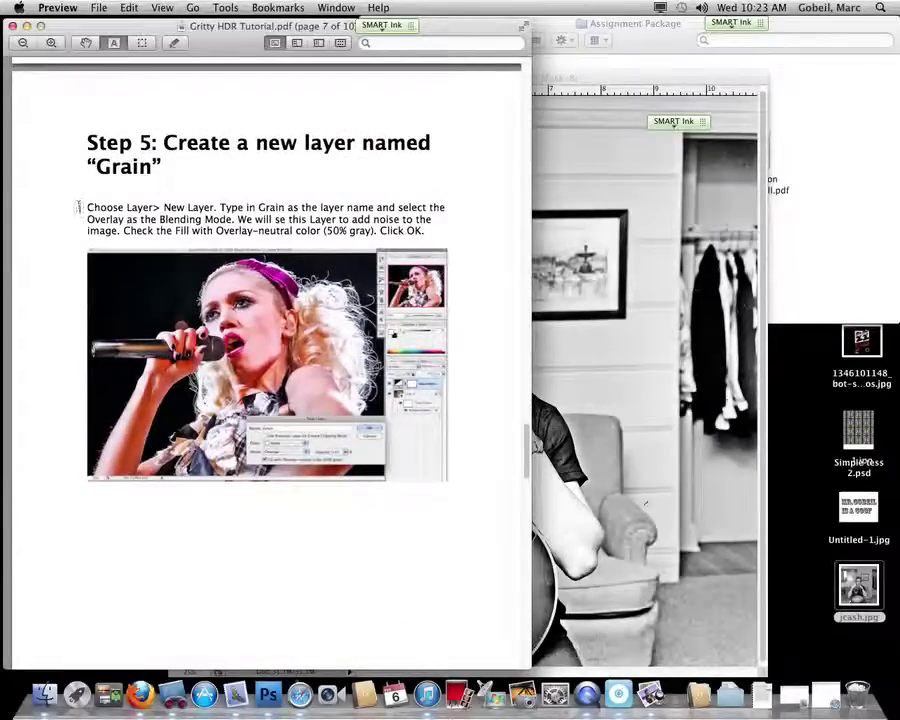
drag(88, 207, 424, 233)
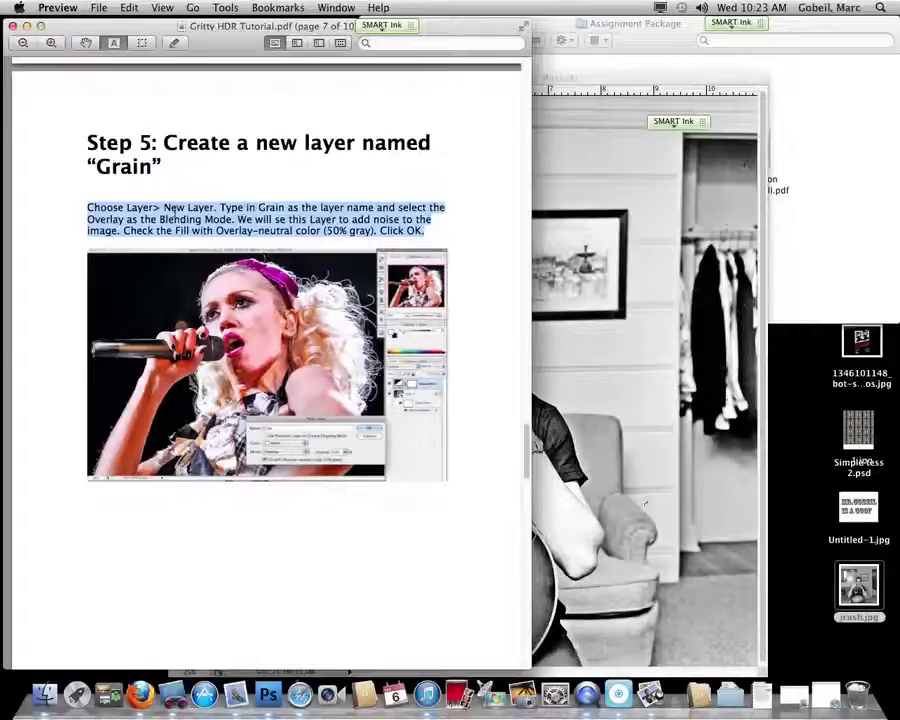
click(485, 239)
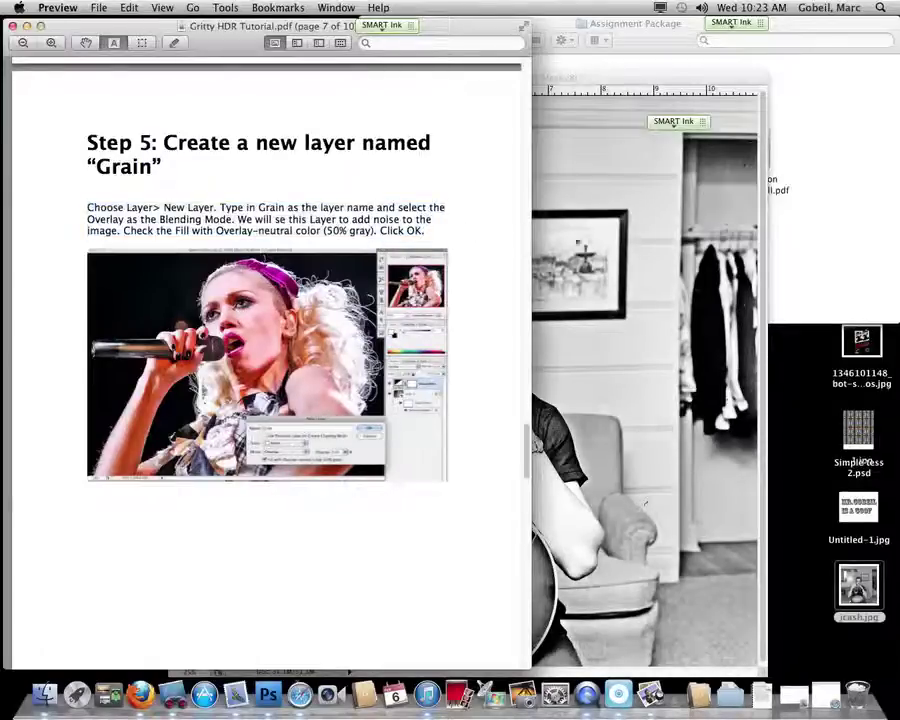
- Switch to Photoshop and create a new layer named Grain in Overlay mode, filled with Overlay-neutral color (50% gray)
click(540, 243)
click(220, 7)
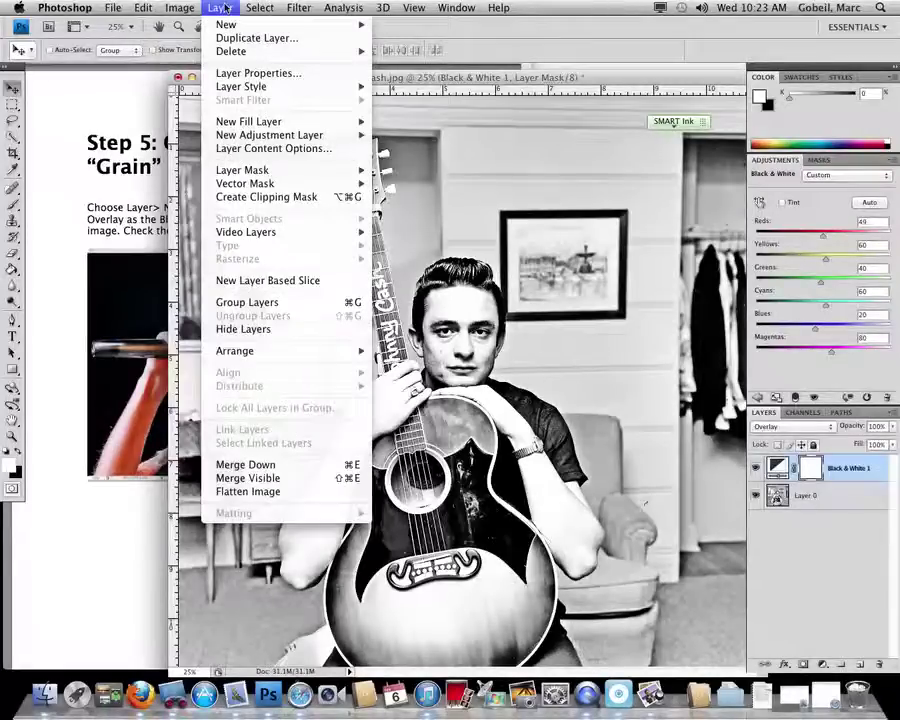
mouse_move(355, 24)
click(398, 32)
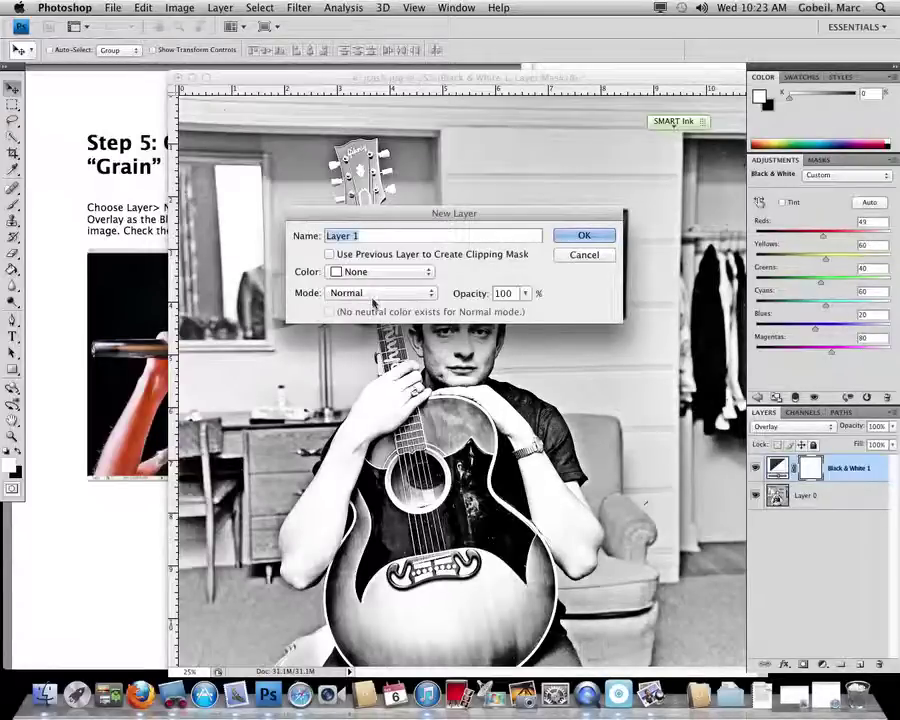
text(Grain)
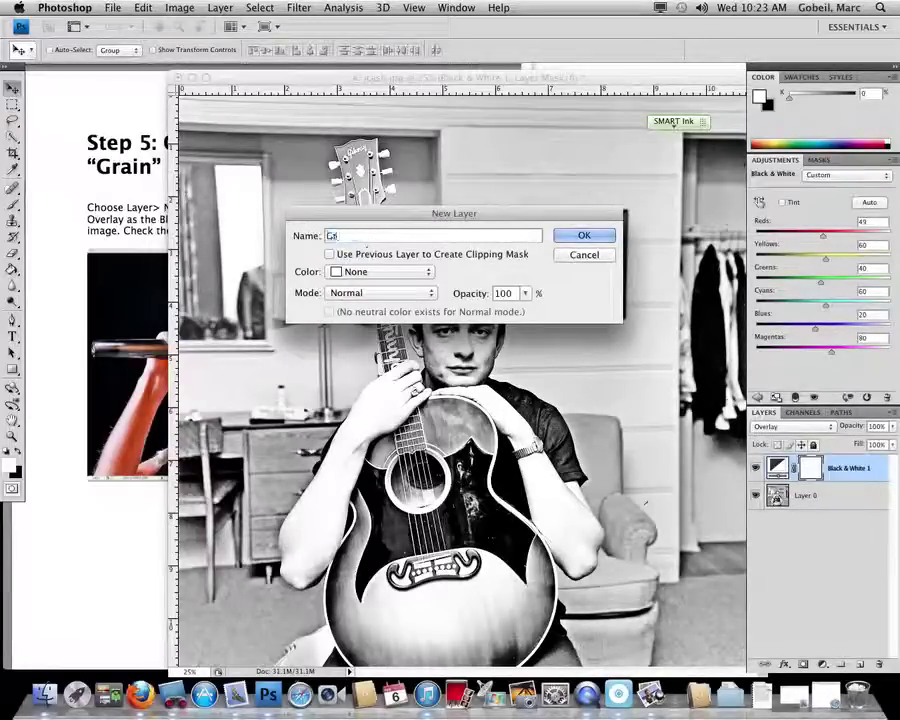
click(375, 293)
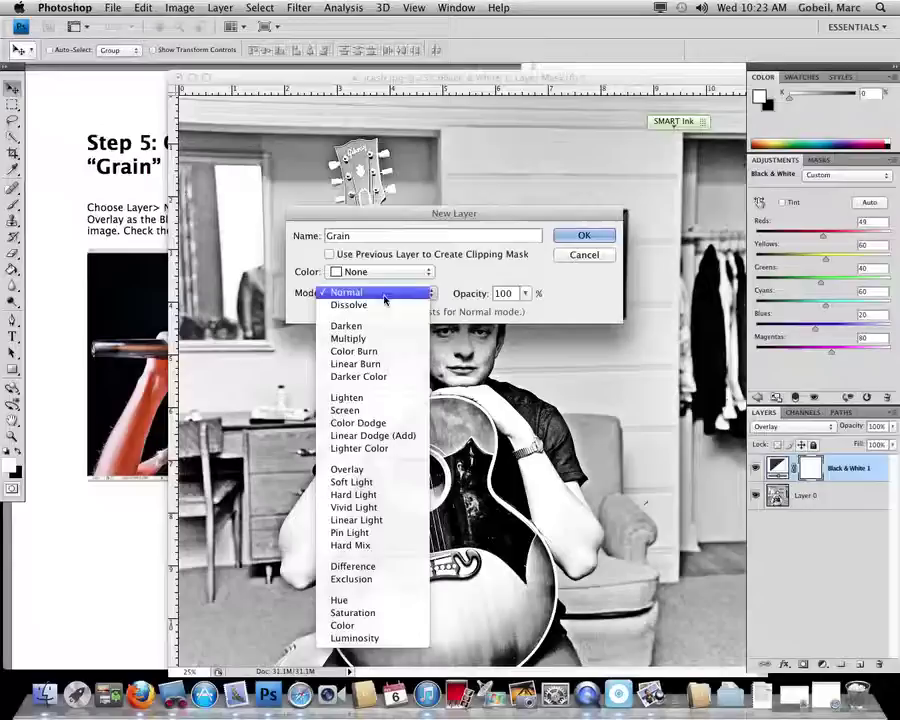
click(363, 470)
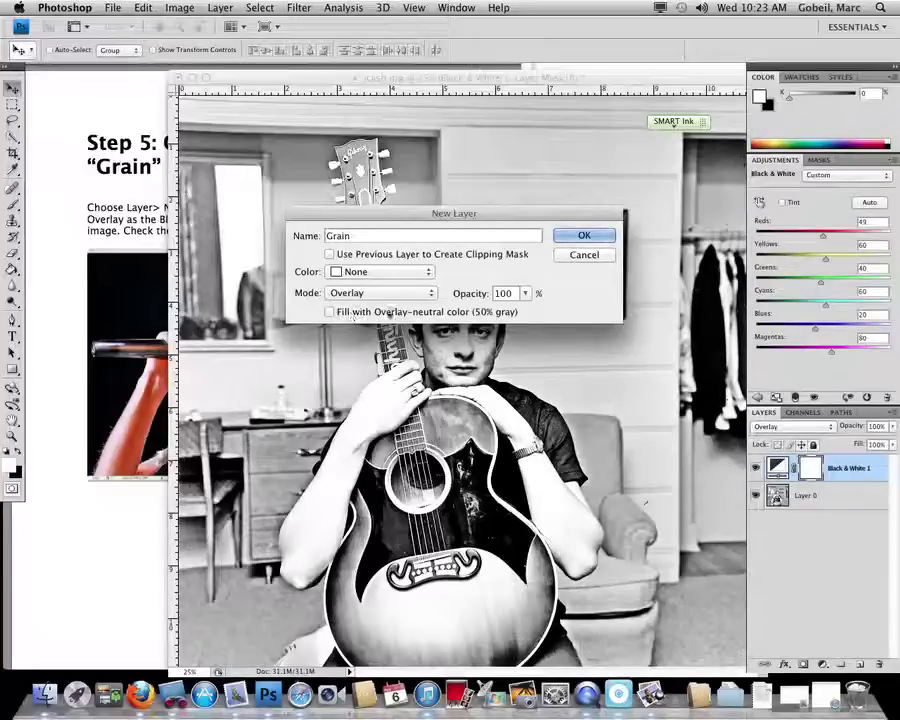
click(330, 312)
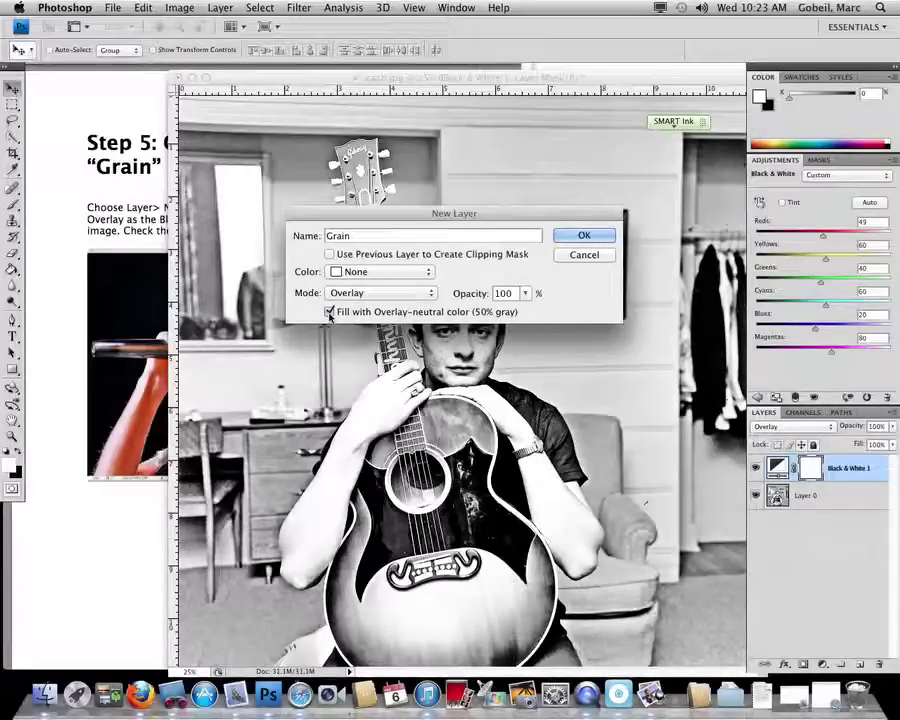
click(567, 237)
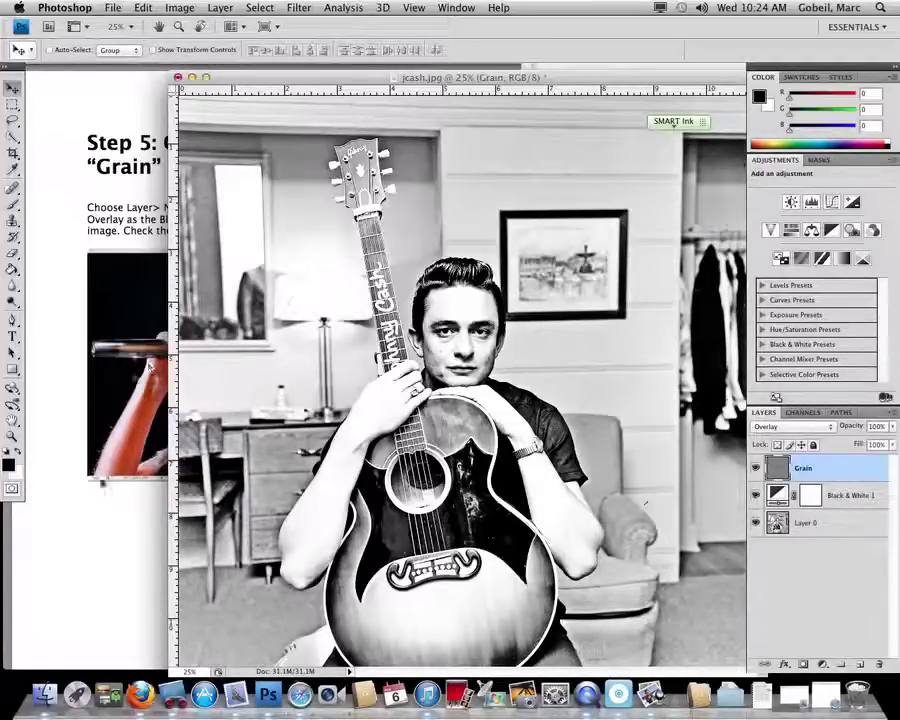
- Consult Step 6 of the tutorial PDF and apply Monochromatic Add Noise to the Grain layer with a Uniform amount of 12.5%
click(60, 360)
scroll(295, 475, down, 10)
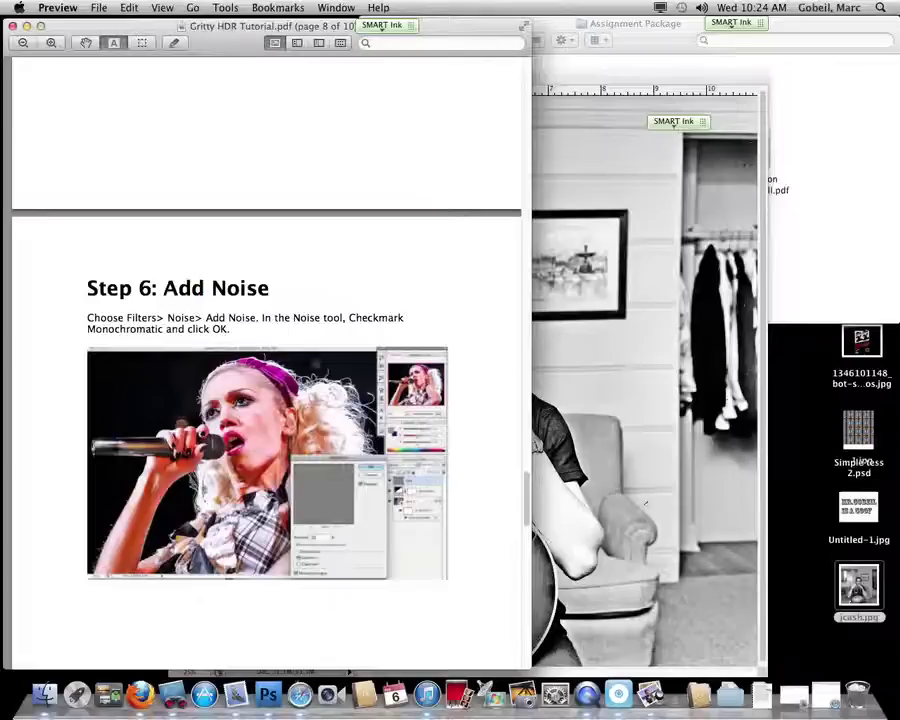
click(668, 416)
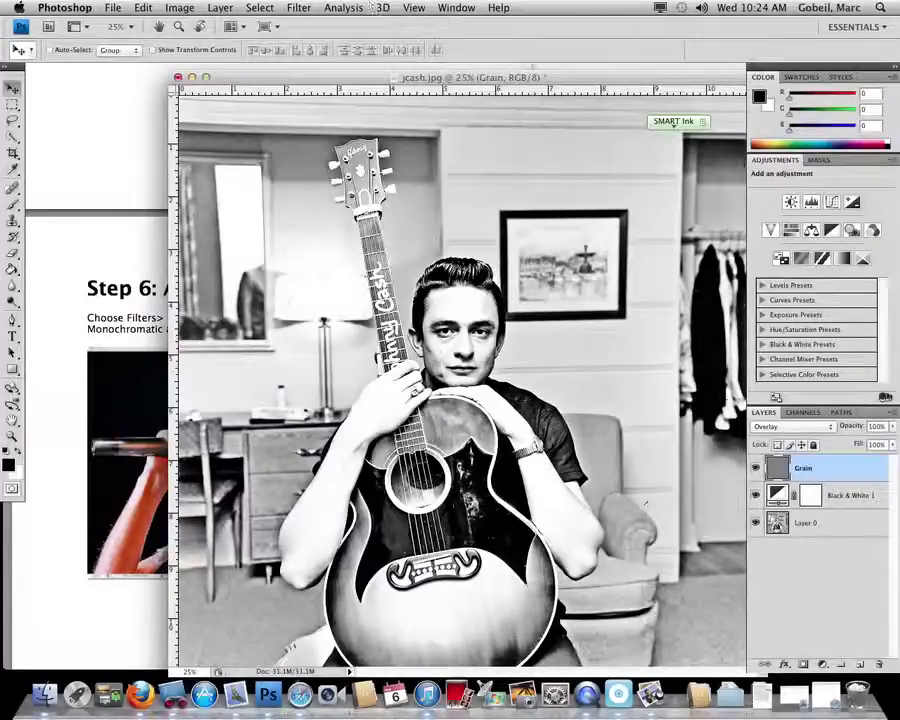
click(299, 7)
mouse_move(341, 176)
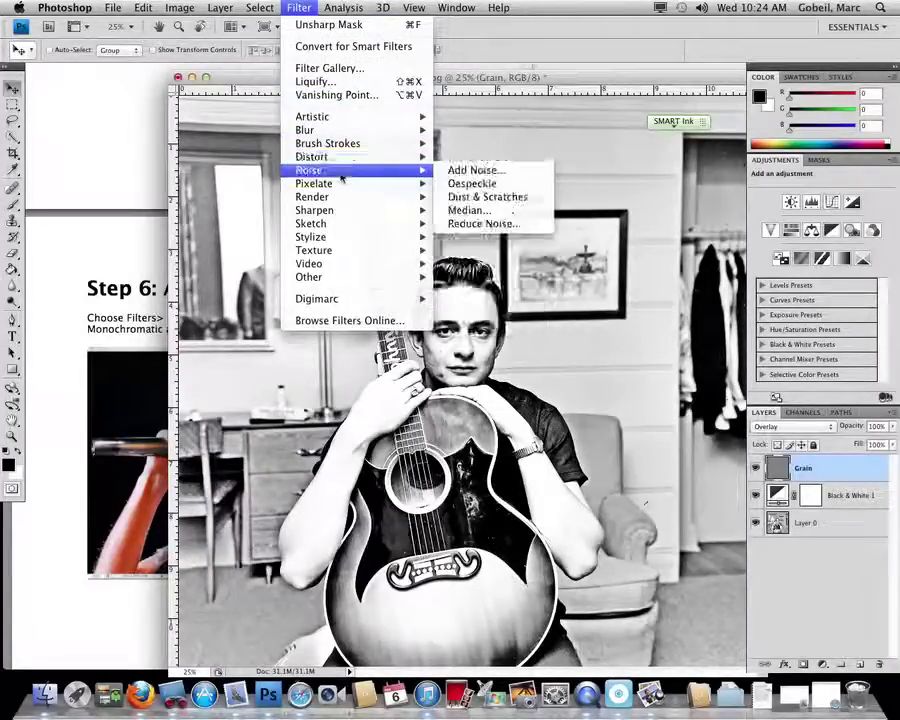
click(468, 171)
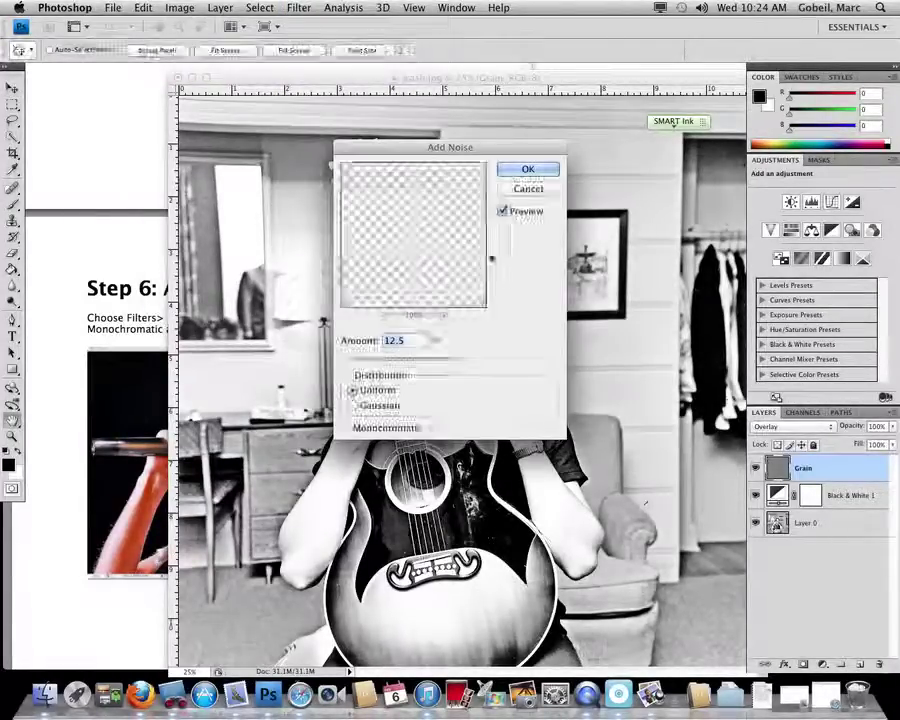
click(346, 428)
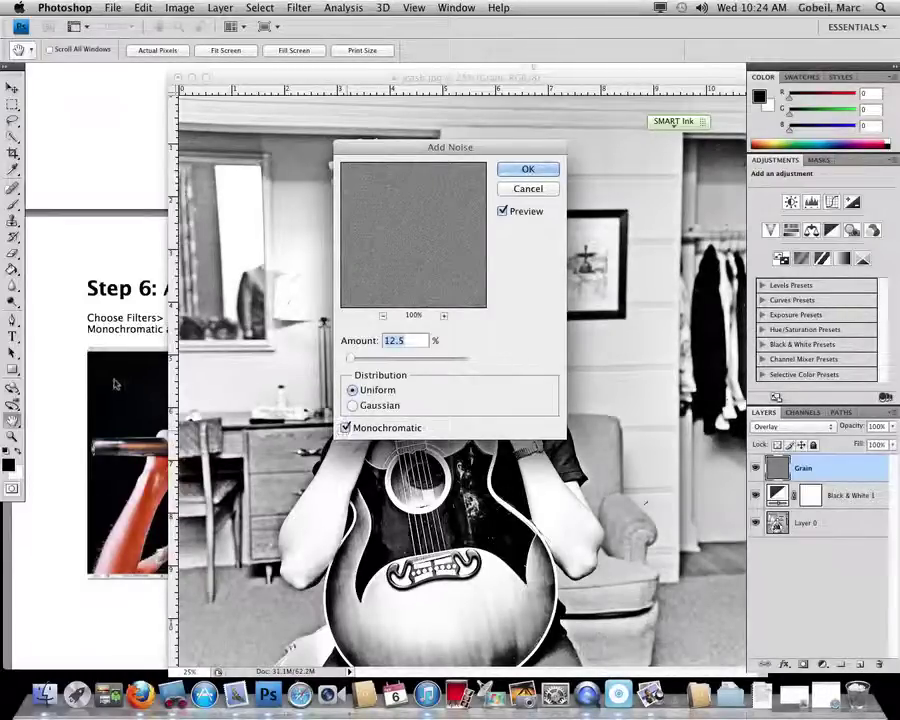
click(112, 268)
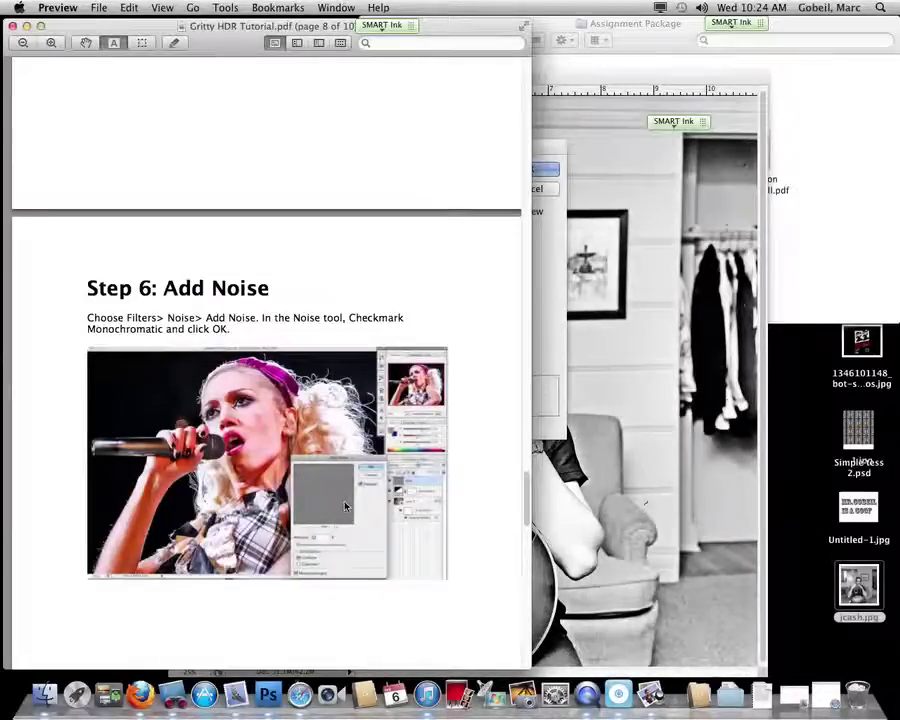
key(super+Tab)
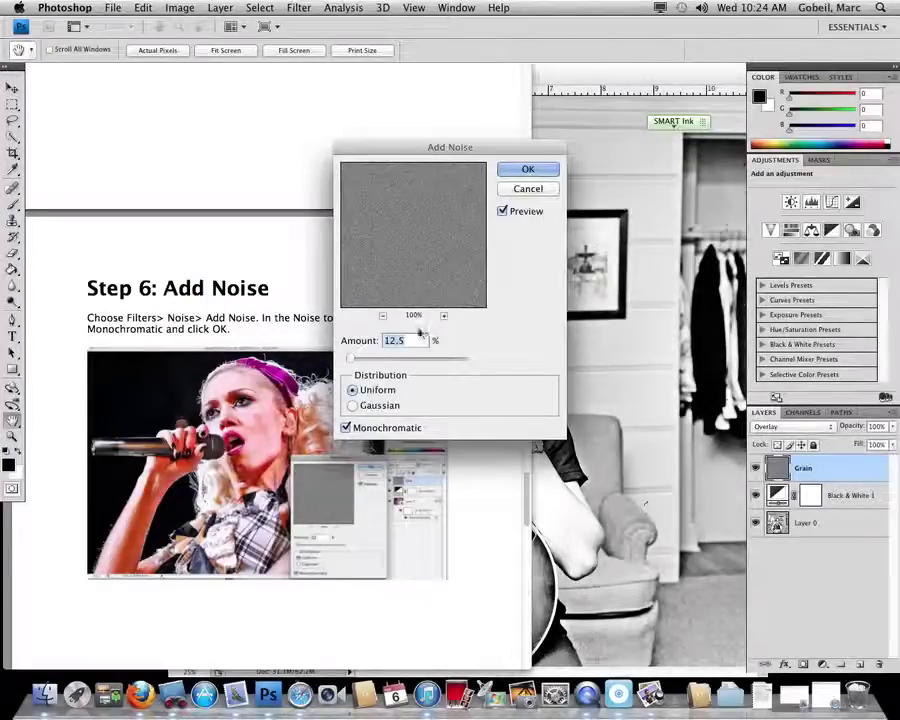
click(527, 168)
key(v)
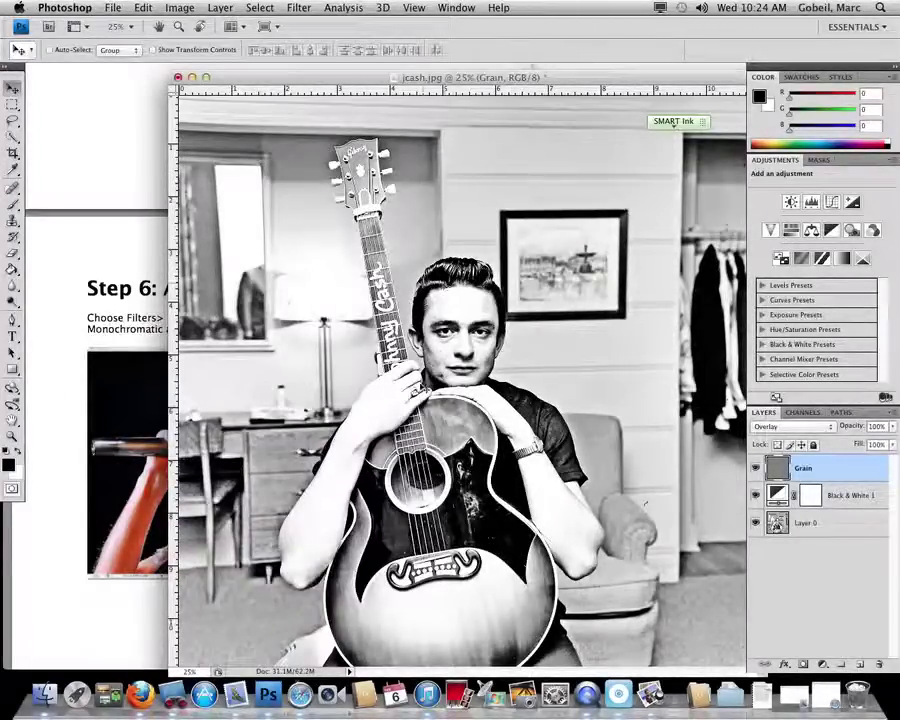
- Switch to the tutorial PDF and read the Step 7 instructions for blurring the noise
key(super+Tab)
scroll(211, 401, down, 10)
scroll(211, 401, down, 5)
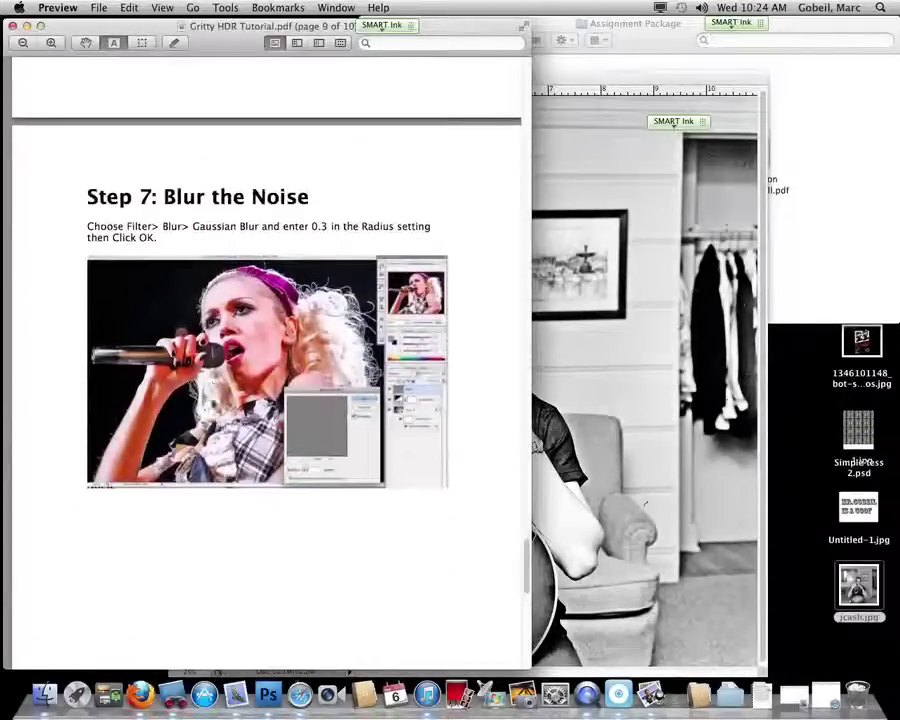
scroll(211, 401, down, 2)
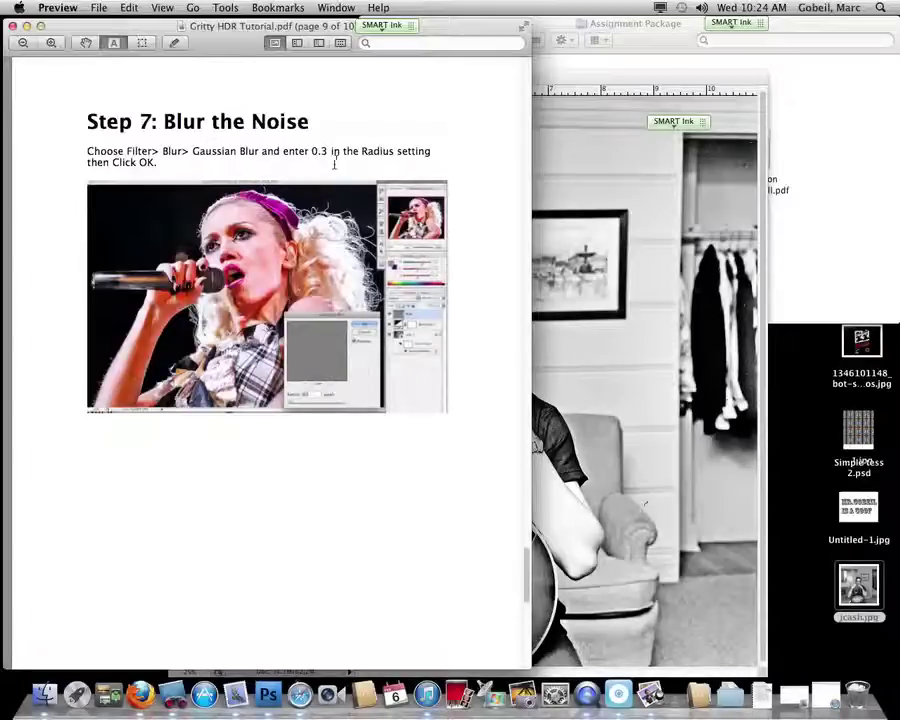
- Return to Photoshop and apply a Gaussian Blur with a 0.3 pixel radius to the Grain layer
click(567, 229)
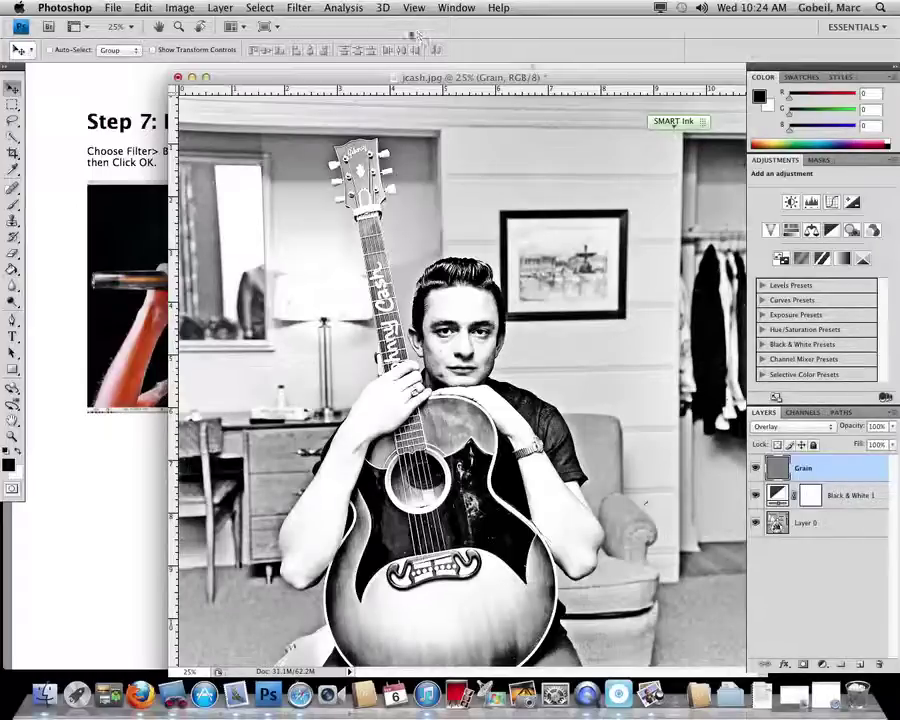
click(299, 7)
mouse_move(325, 133)
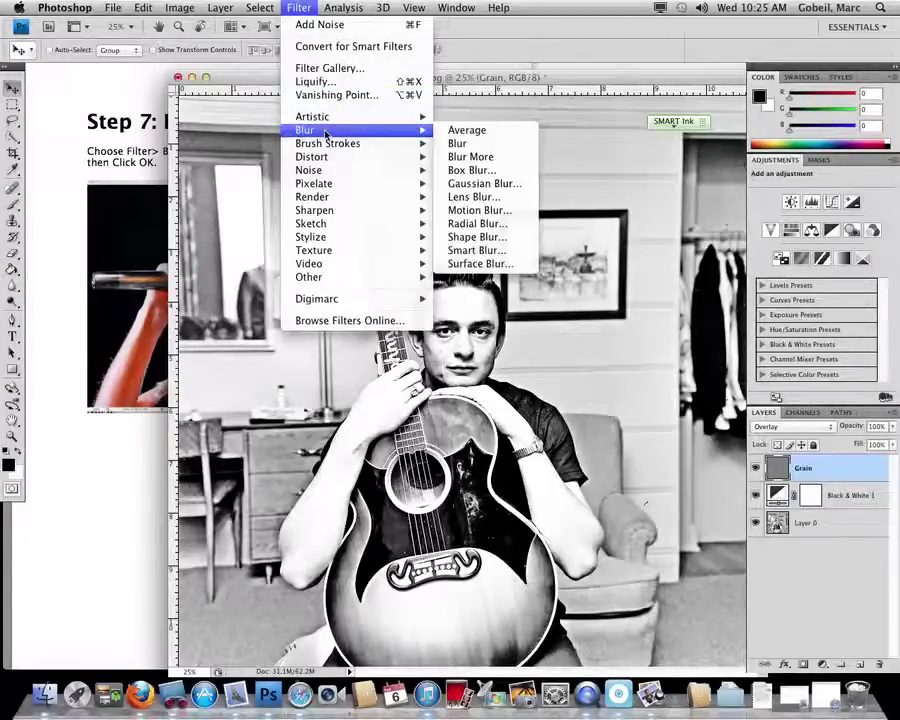
click(487, 184)
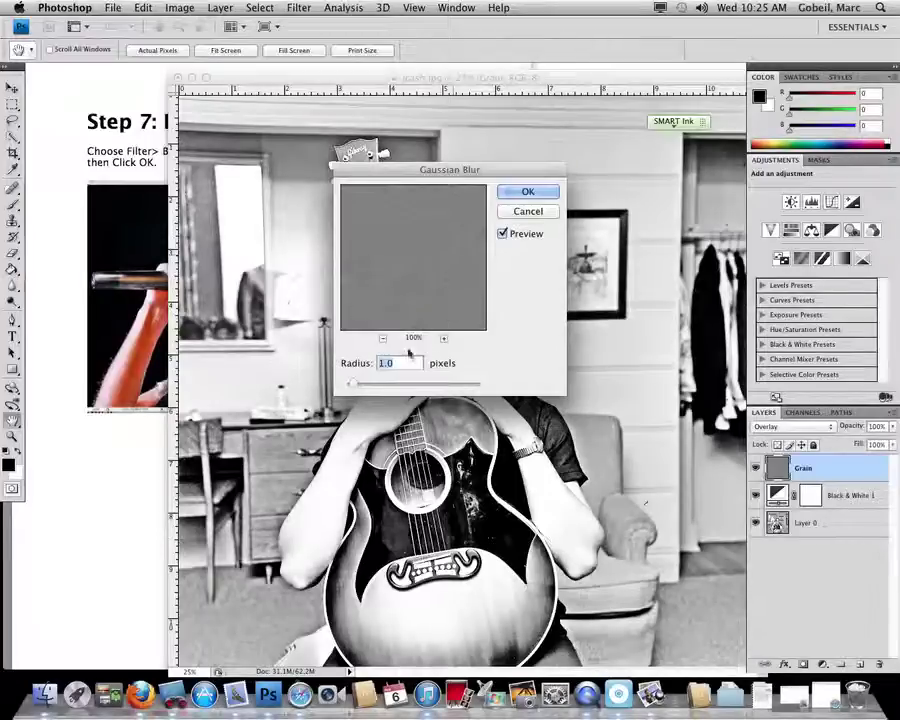
text(.3)
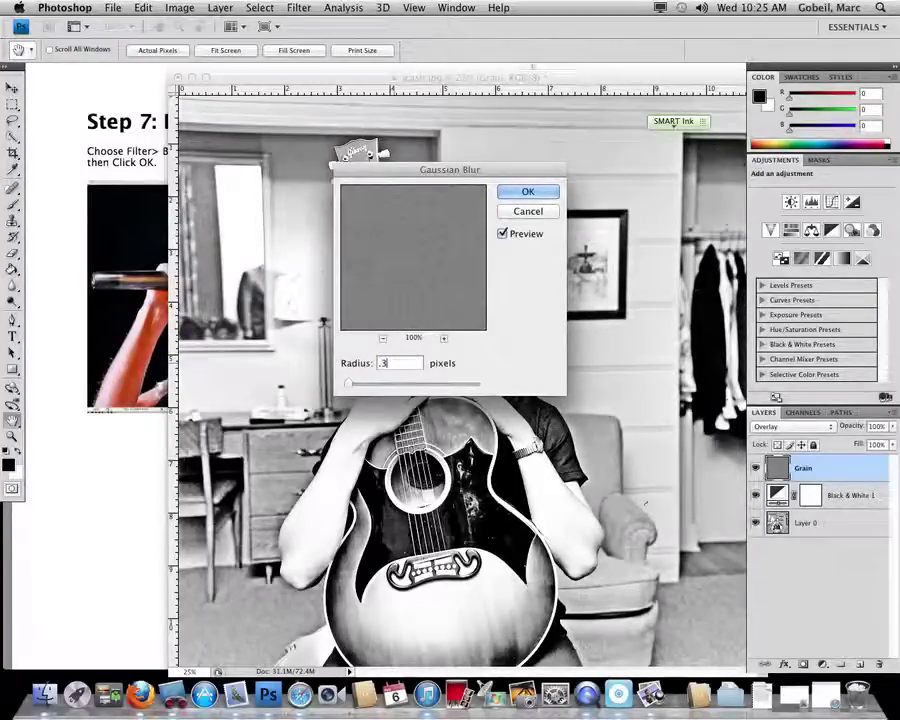
click(515, 199)
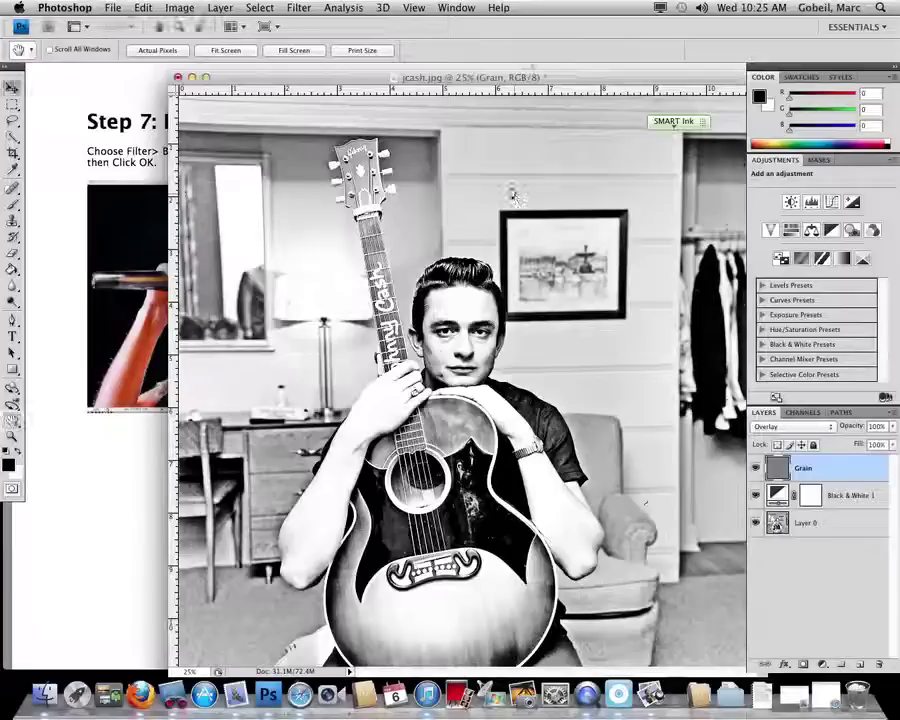
key(v)
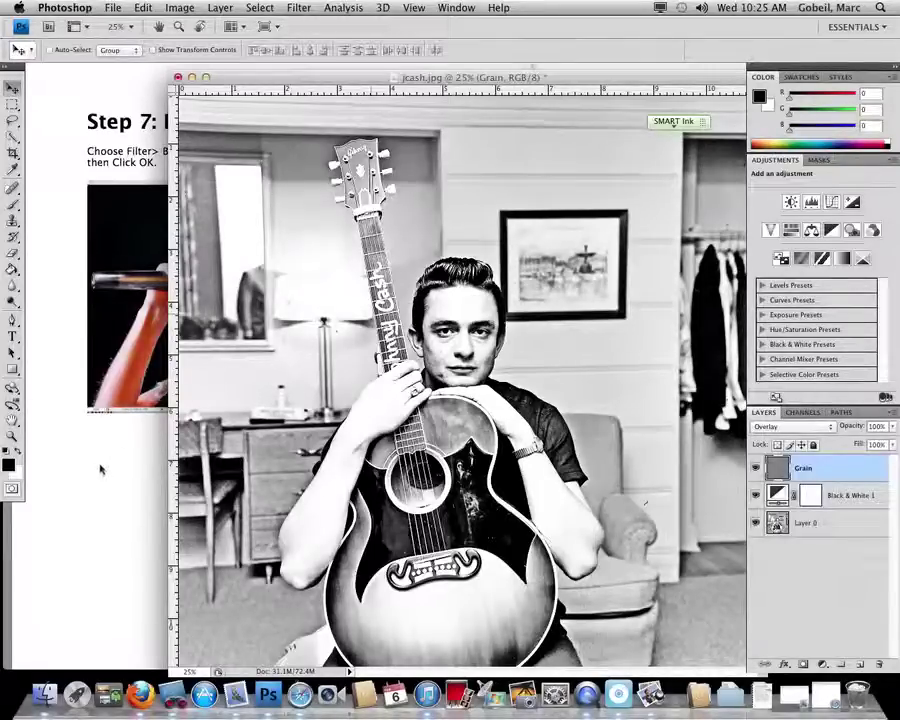
- Switch to the tutorial PDF and read the Step 8 instructions on increasing the layer's contrast with Auto Levels
click(73, 328)
scroll(267, 425, down, 2)
scroll(267, 427, down, 5)
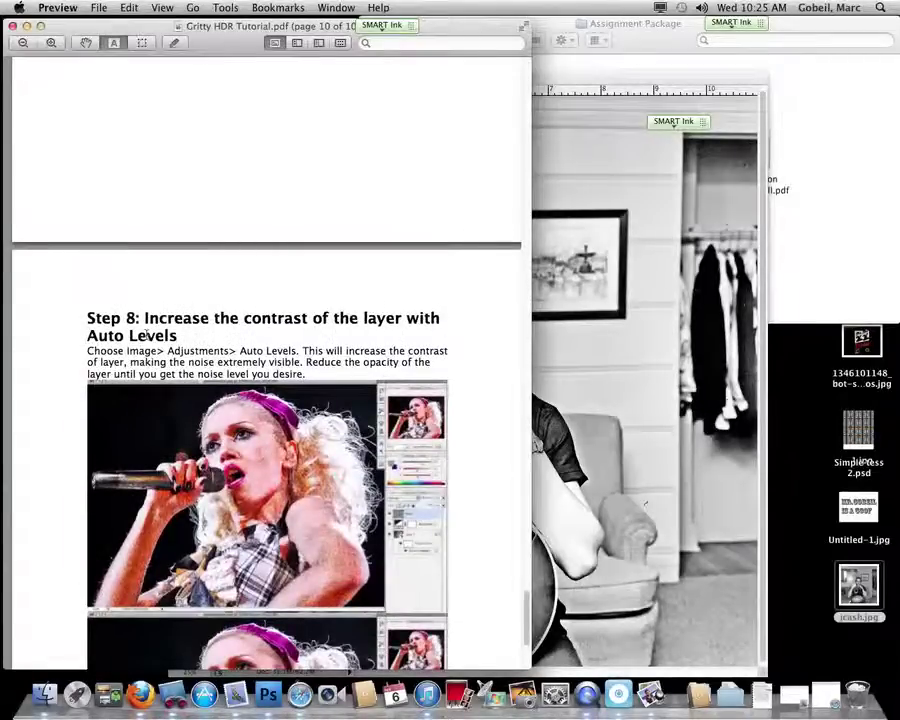
scroll(216, 410, down, 2)
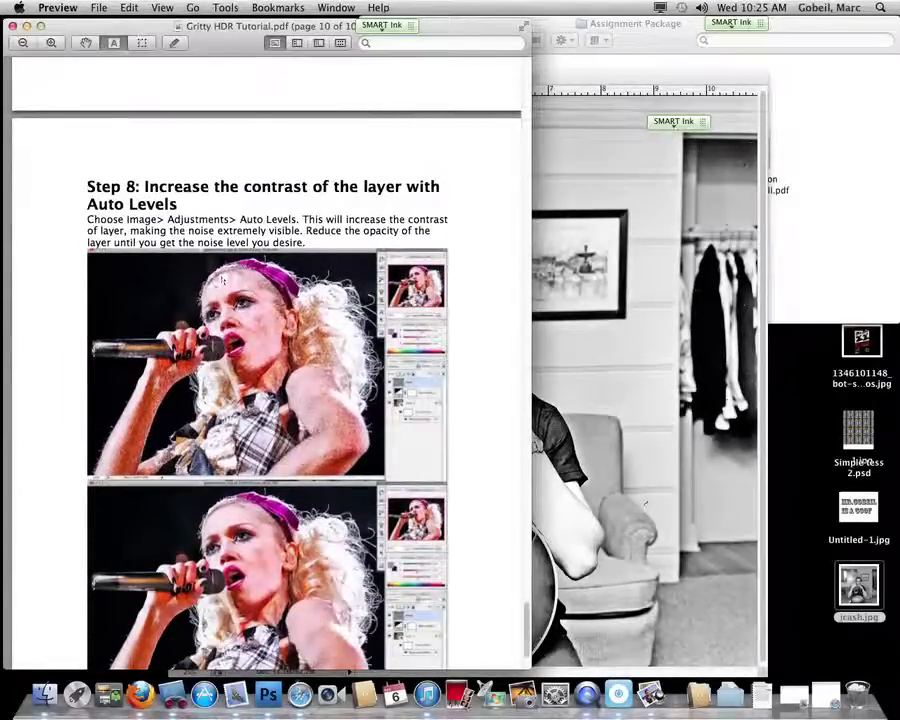
- Consult Step 8 of the tutorial PDF and apply the automatic Levels adjustment to the Grain layer
scroll(250, 208, down, 1)
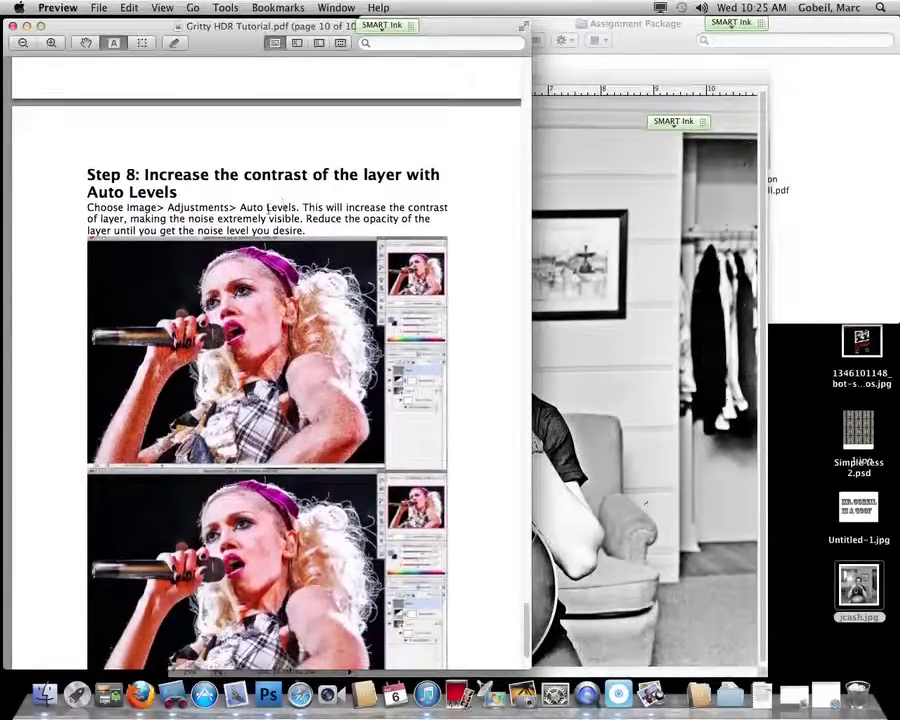
drag(92, 203, 278, 205)
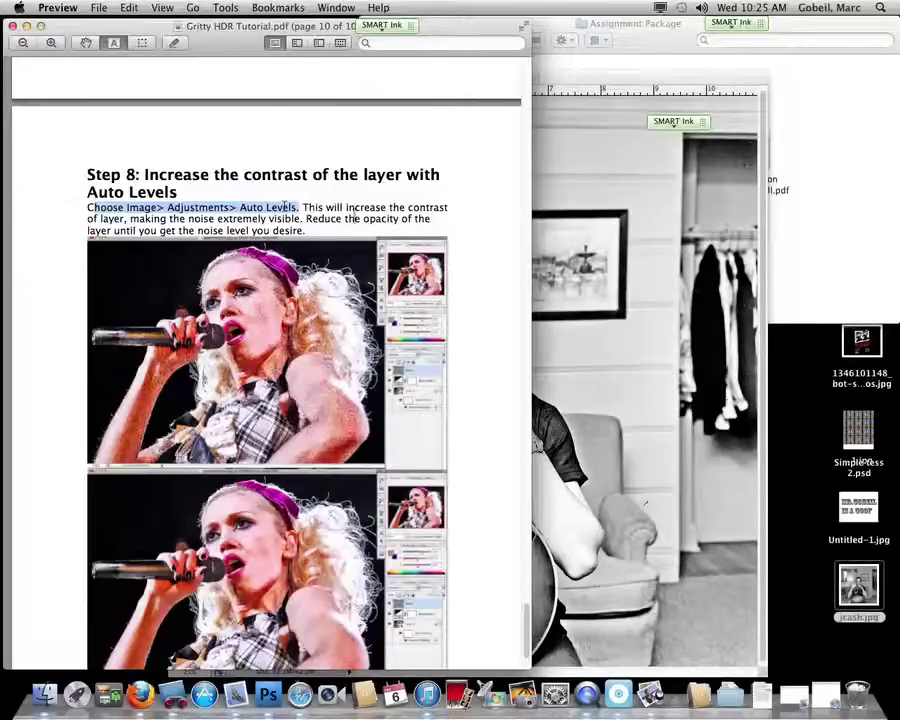
click(655, 208)
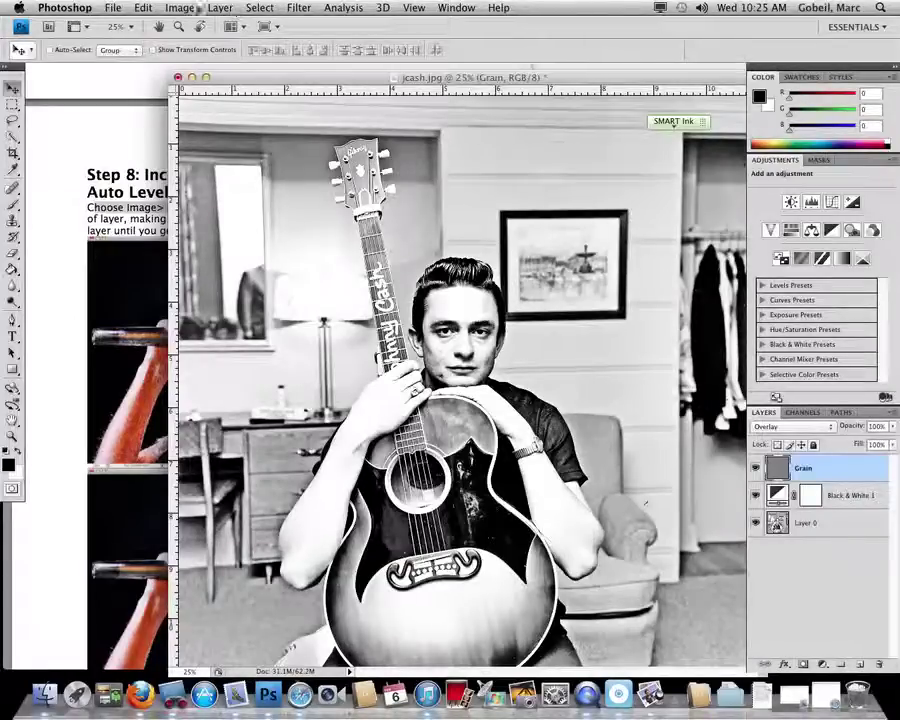
click(180, 8)
mouse_move(204, 46)
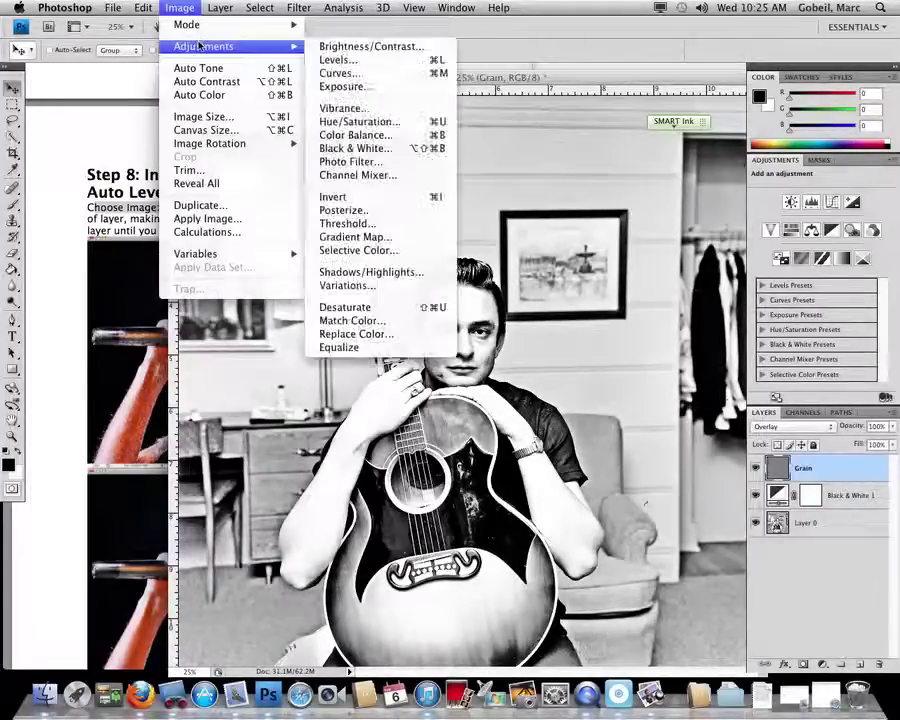
click(372, 63)
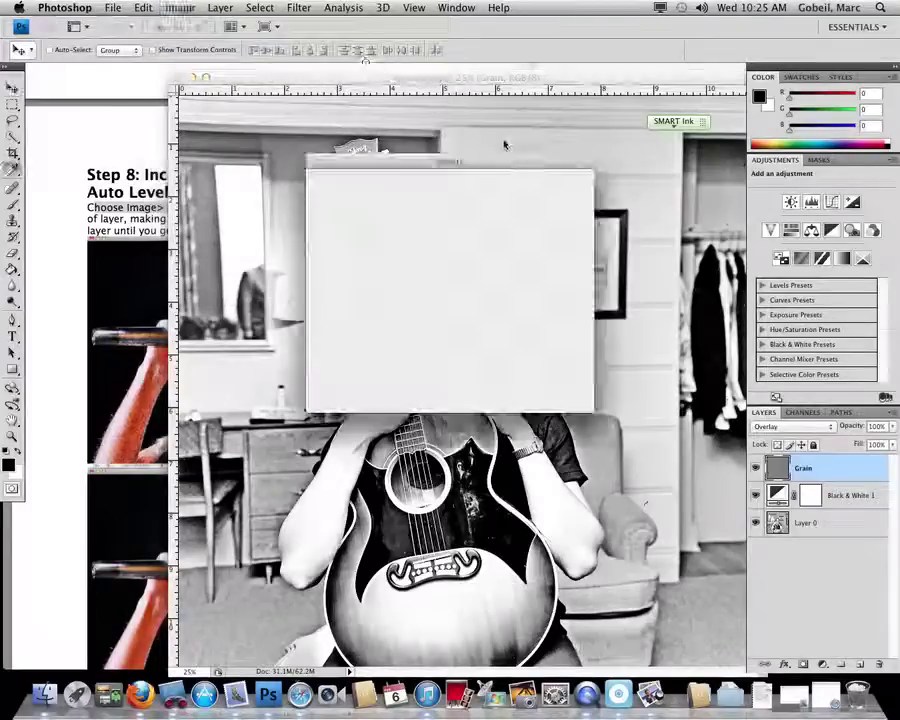
drag(480, 167, 709, 216)
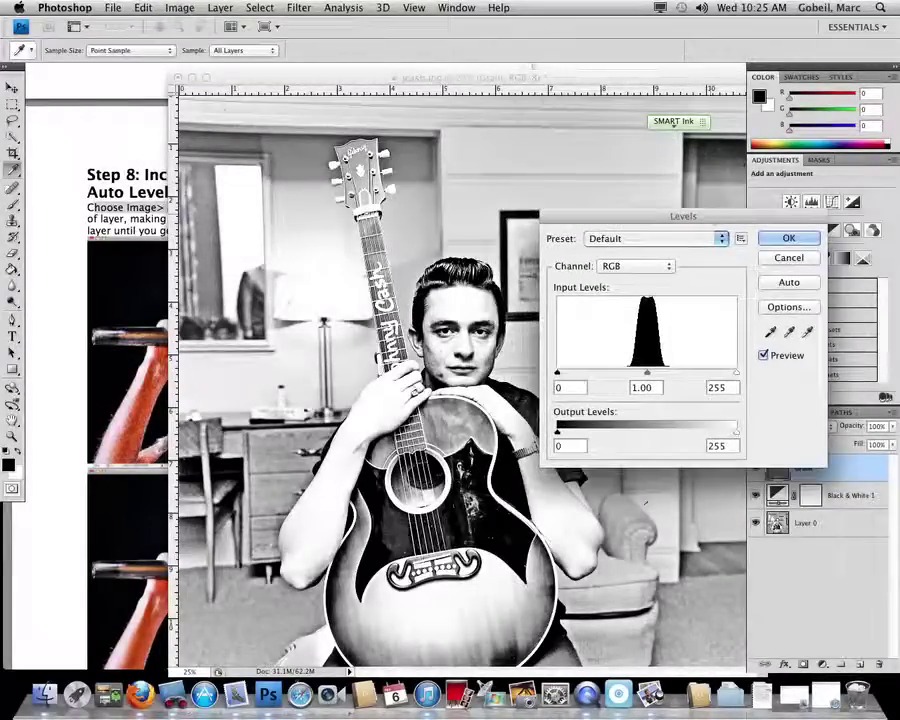
click(785, 285)
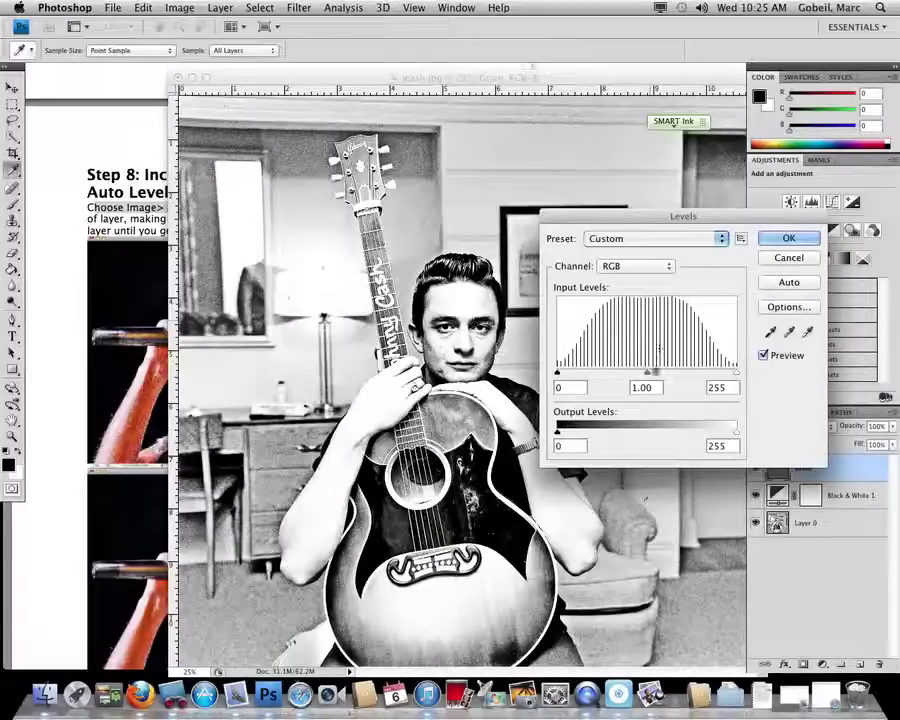
mouse_move(562, 374)
mouse_down()
mouse_move(604, 374)
mouse_move(558, 374)
mouse_up()
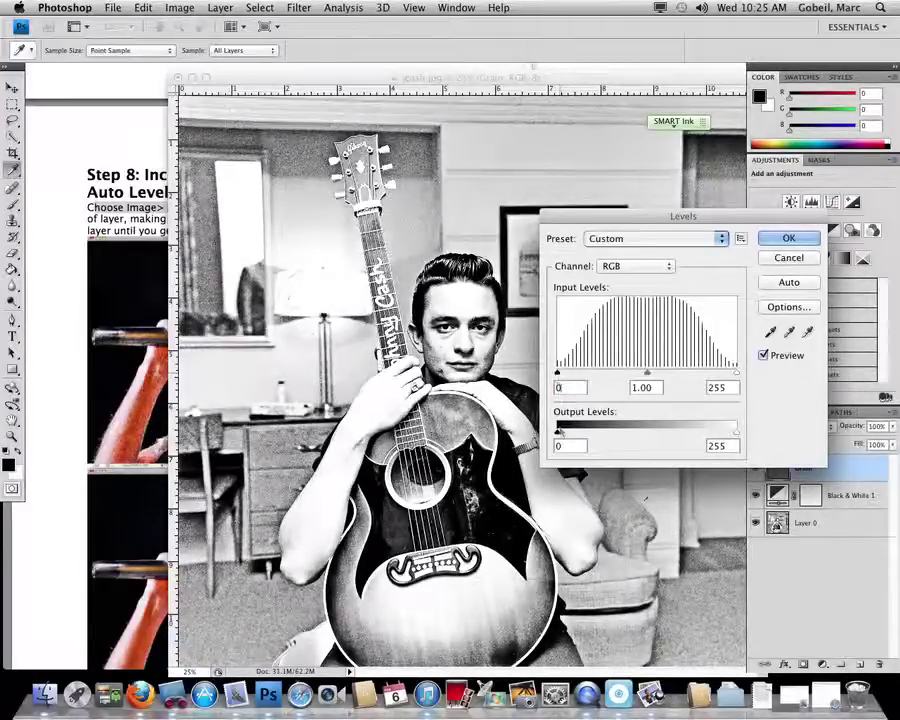
mouse_move(558, 430)
mouse_down()
mouse_move(706, 428)
mouse_move(565, 433)
mouse_up()
click(789, 238)
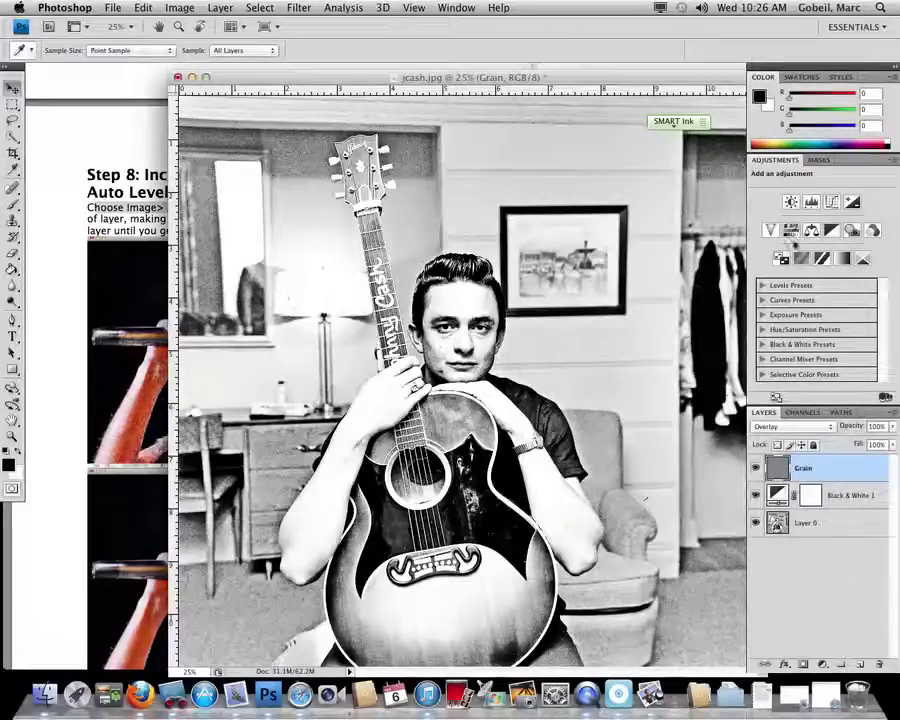
key(v)
- Check the end of the tutorial PDF for remaining instructions and return to the photo in Photoshop
click(68, 268)
scroll(68, 268, down, 5)
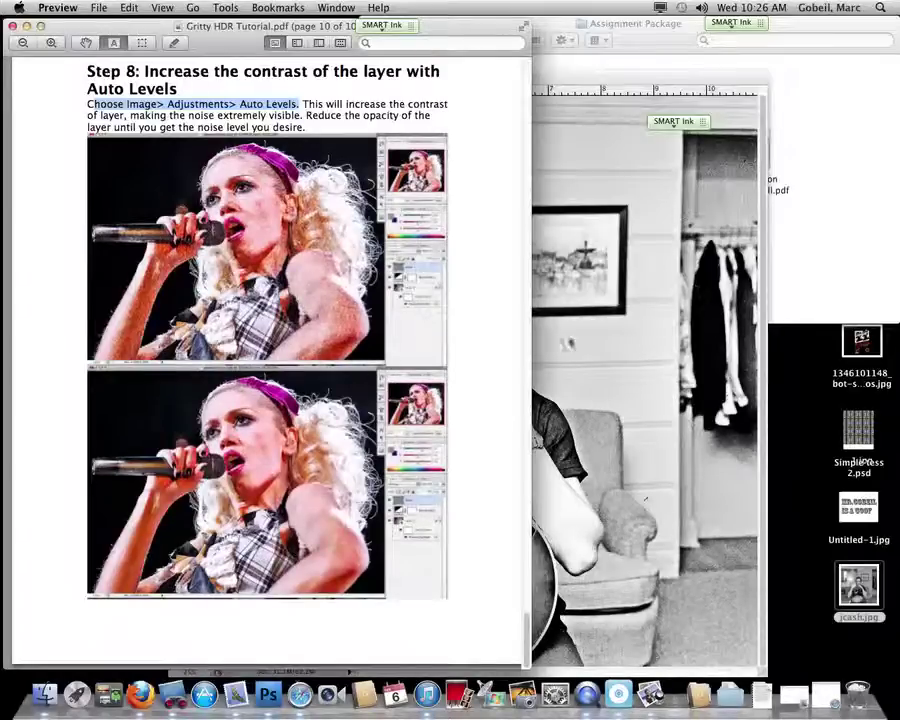
click(587, 78)
drag(446, 77, 344, 72)
click(115, 8)
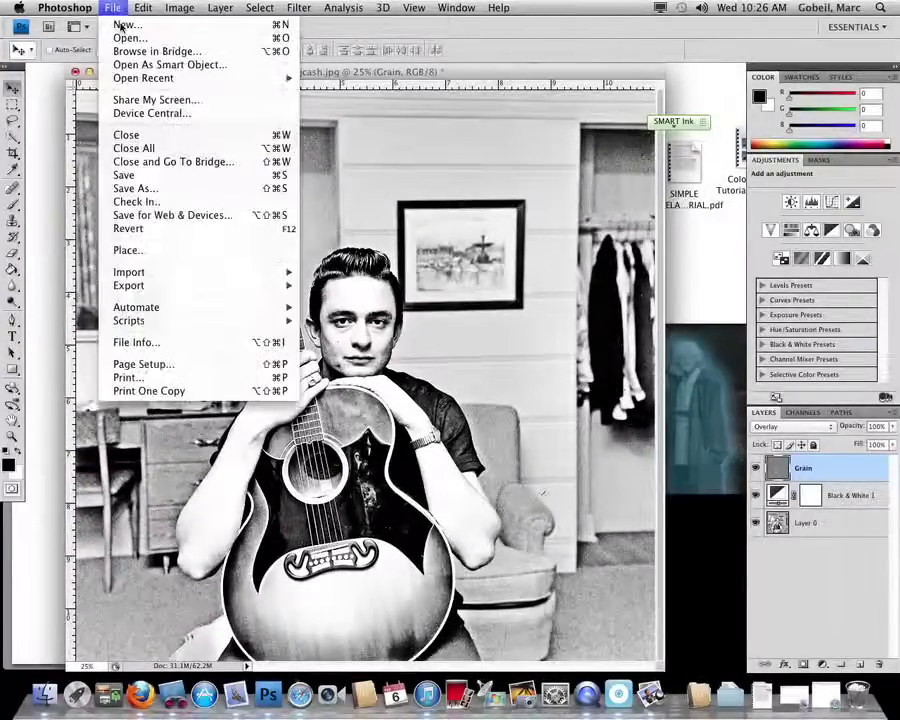
click(208, 220)
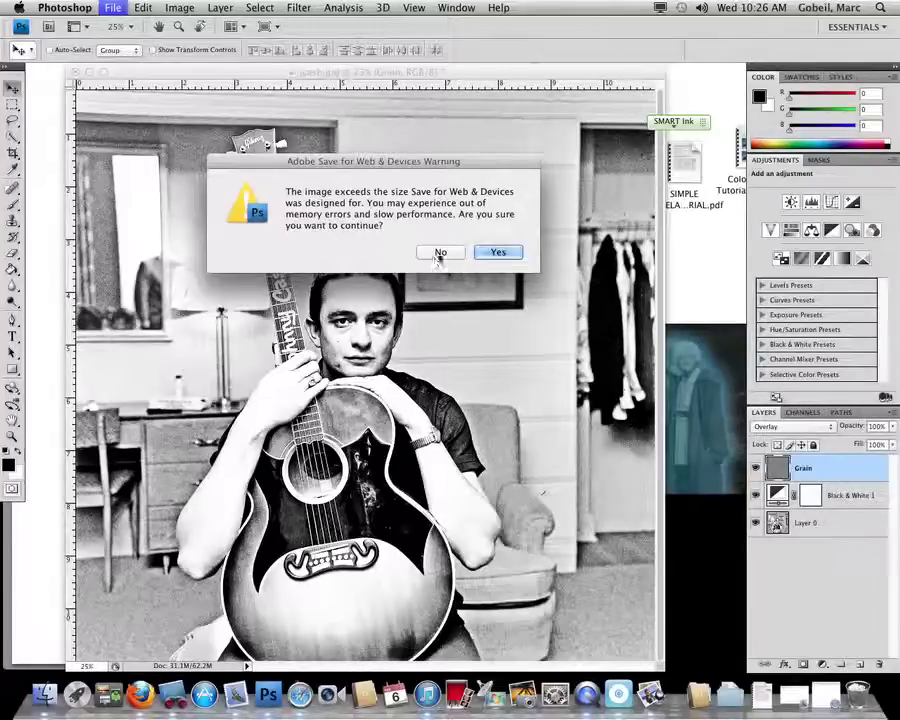
click(439, 253)
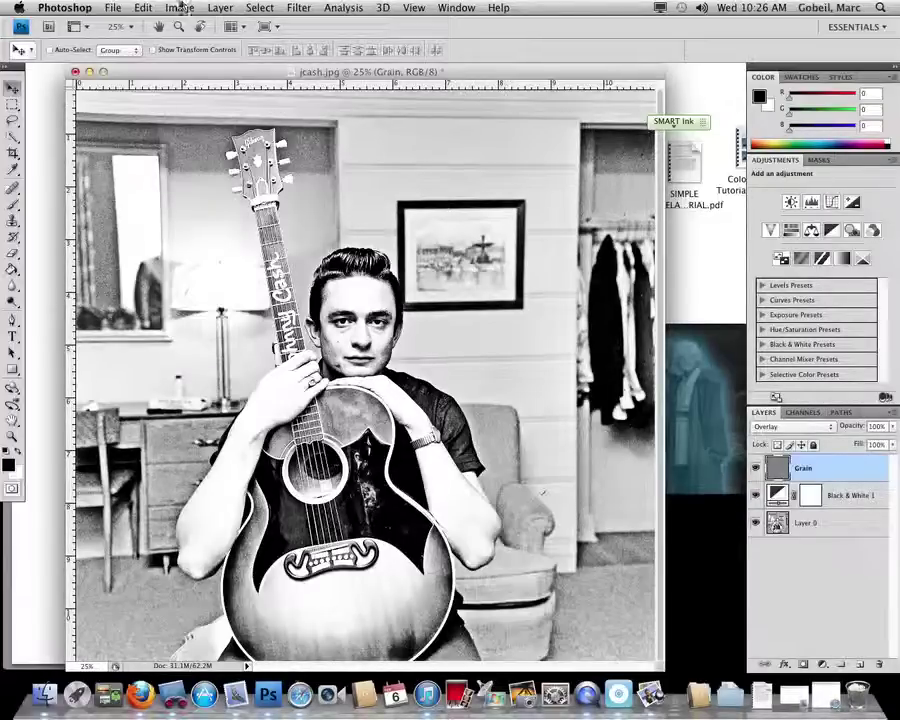
- Reduce the image's resolution to 71.8 pixels/inch with proportions constrained and resampling on
drag(261, 72, 247, 70)
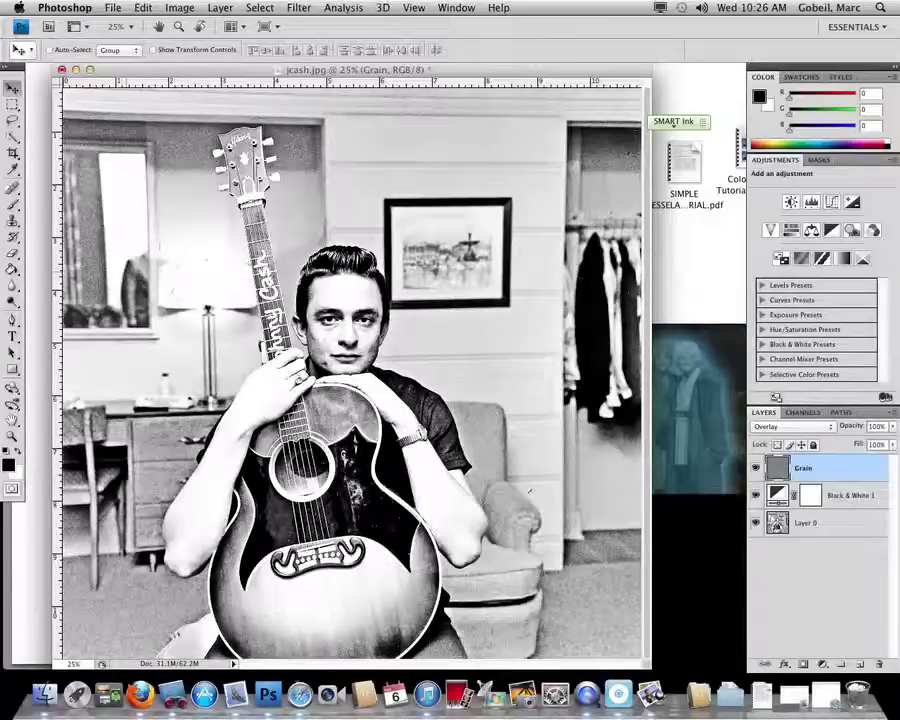
click(183, 8)
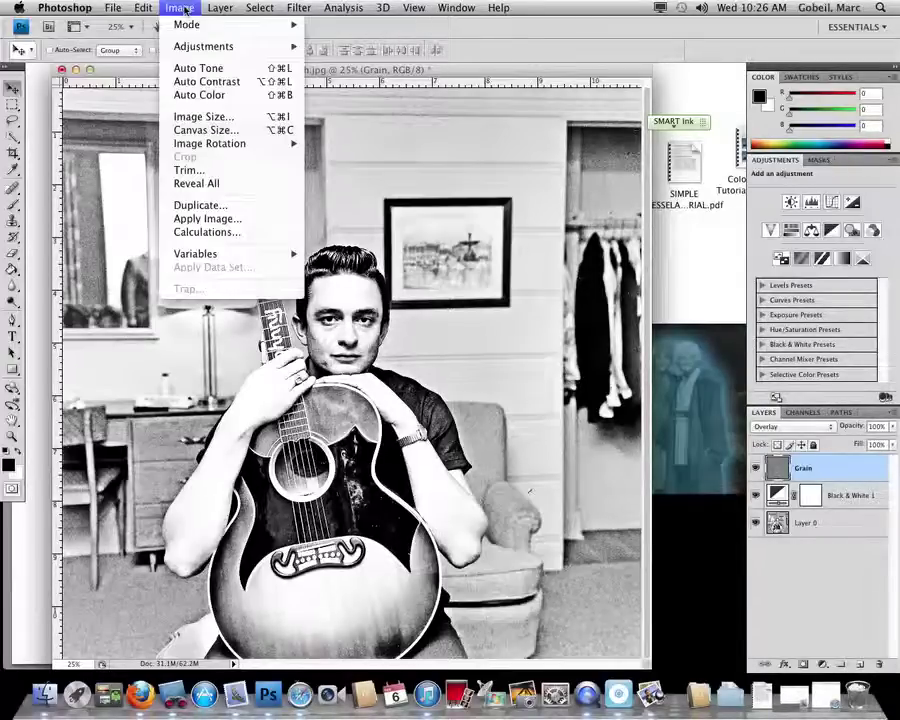
click(213, 117)
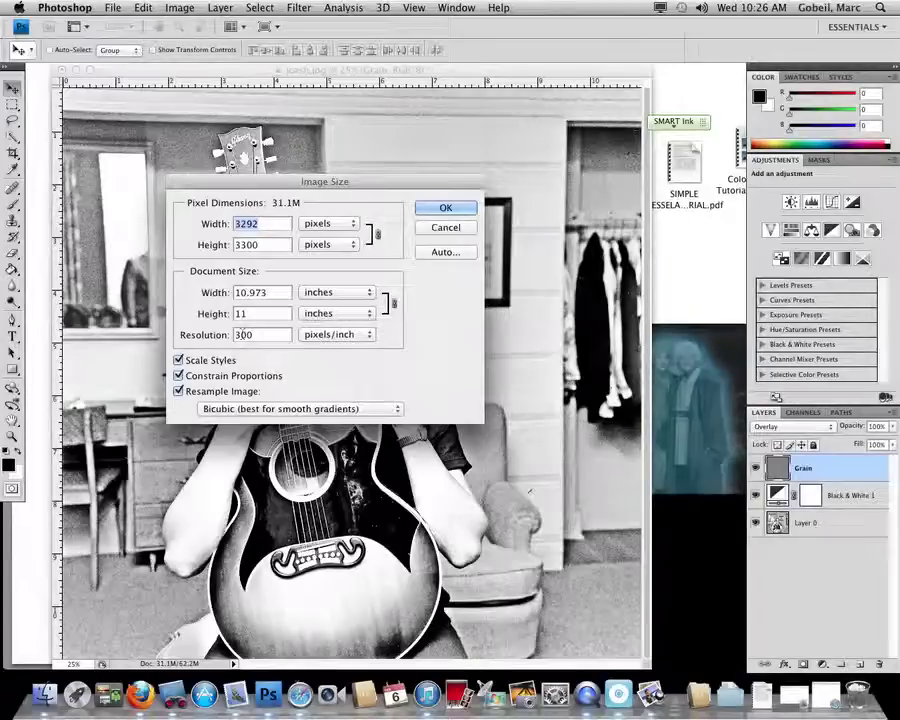
drag(265, 338, 227, 332)
text(72)
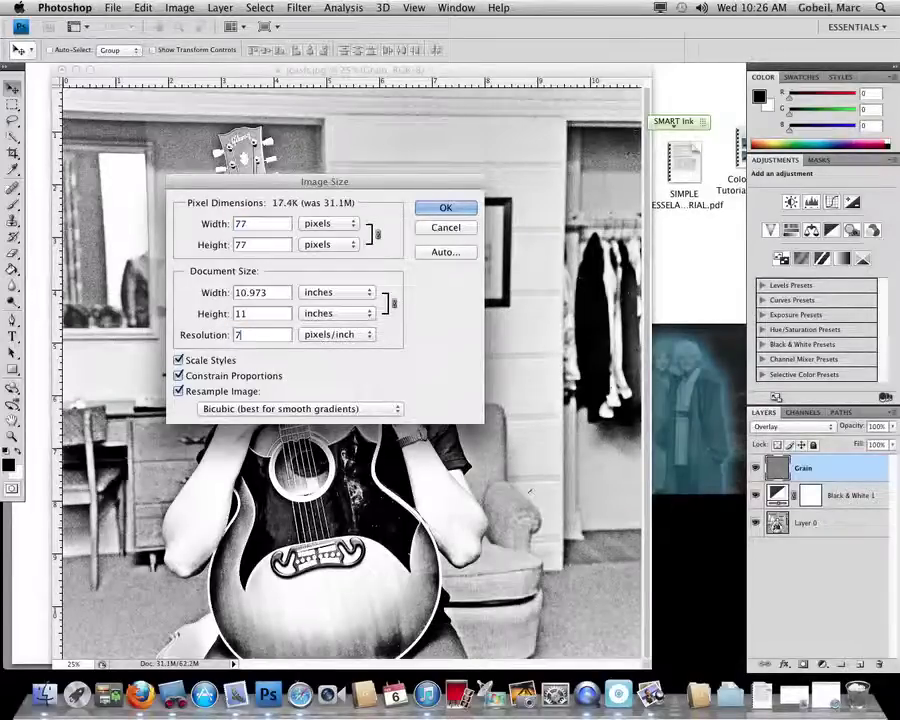
key(Down)
key(Down)
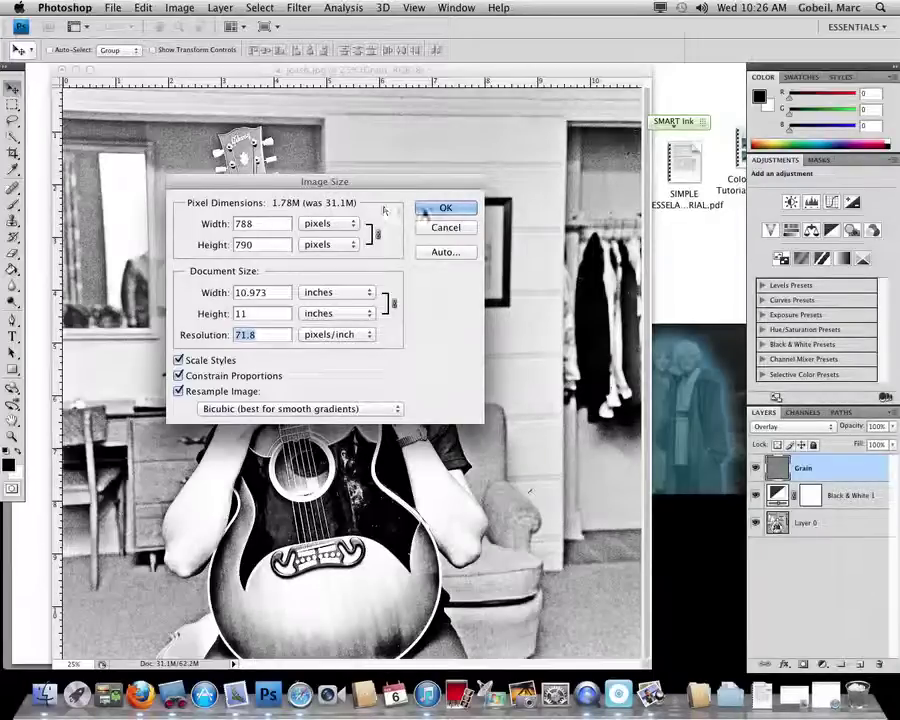
click(446, 227)
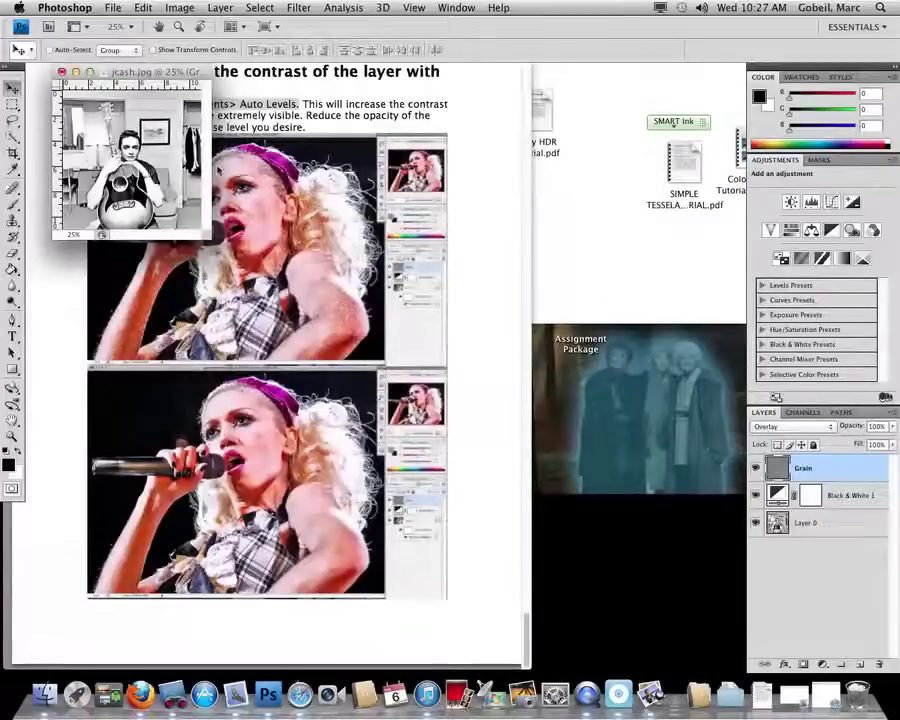
- Prepare the resized photo for web export as an optimized JPEG with the quality set to 33
key(super+plus)
key(super+plus)
key(super+plus)
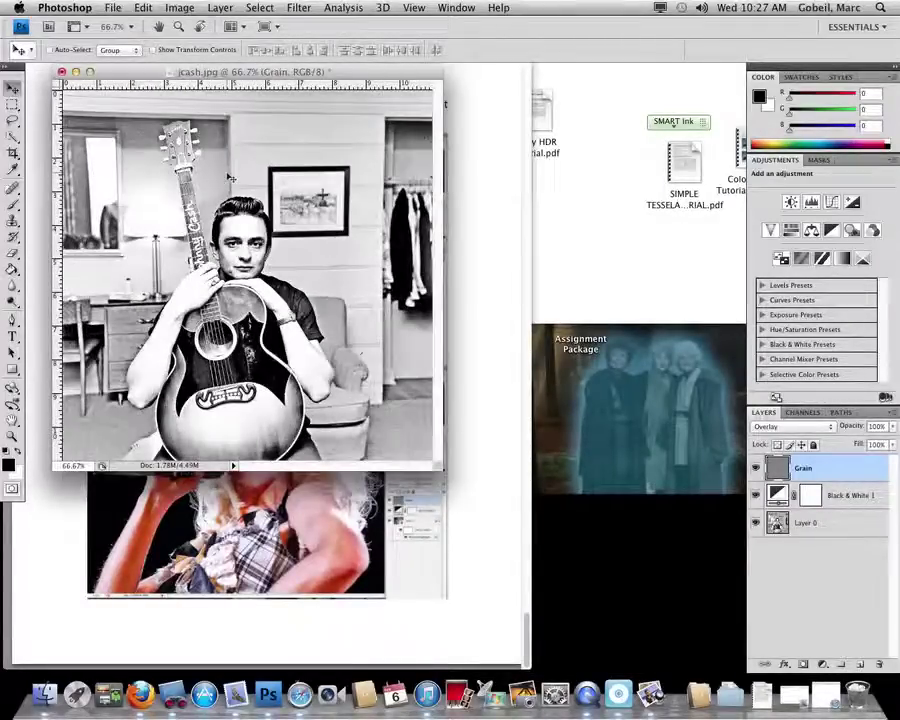
key(super+plus)
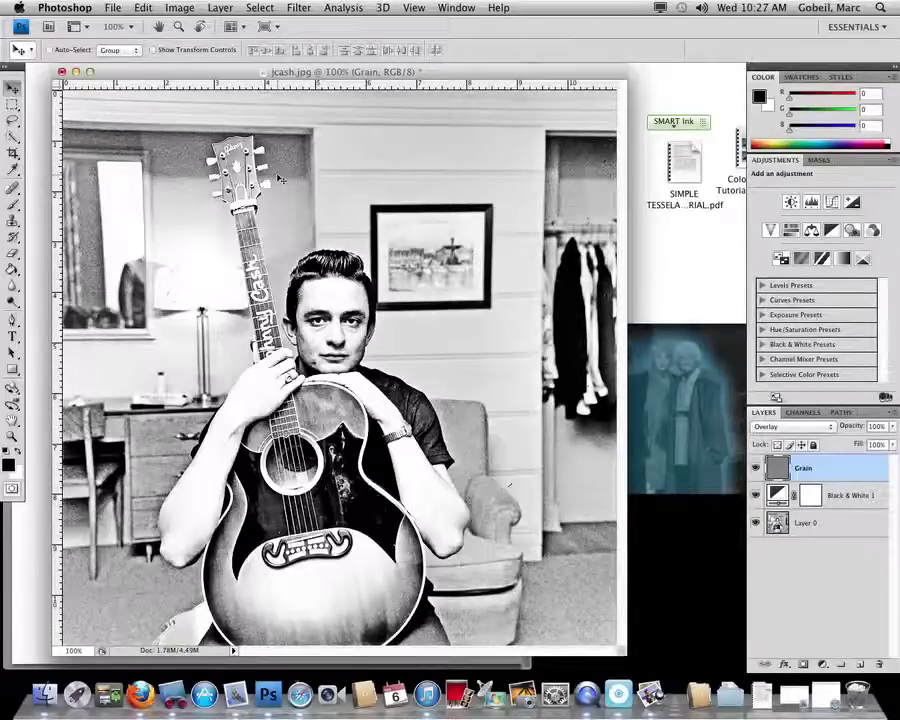
click(113, 7)
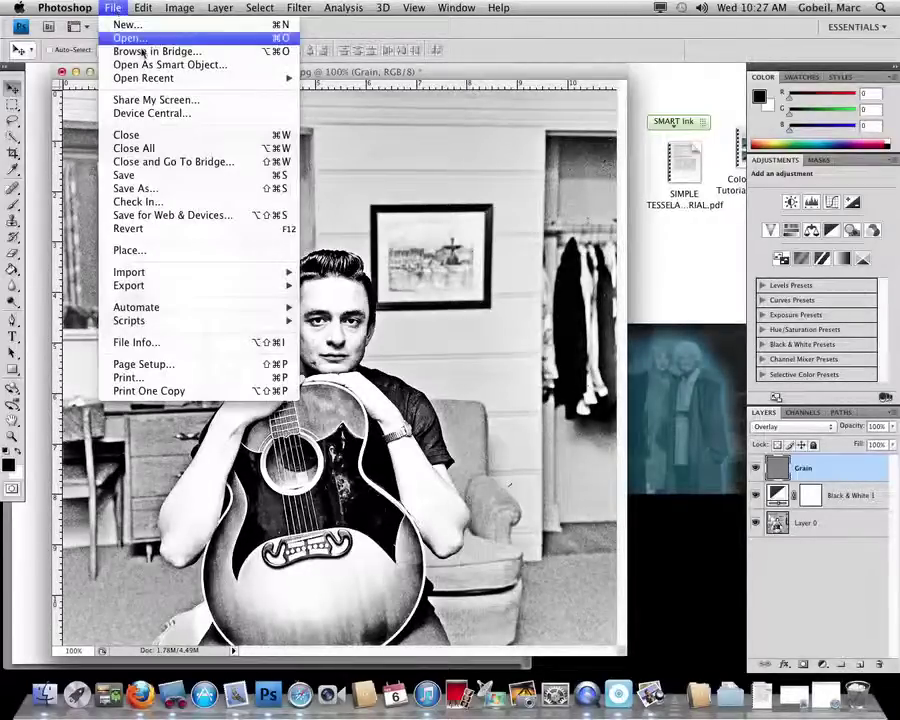
click(194, 219)
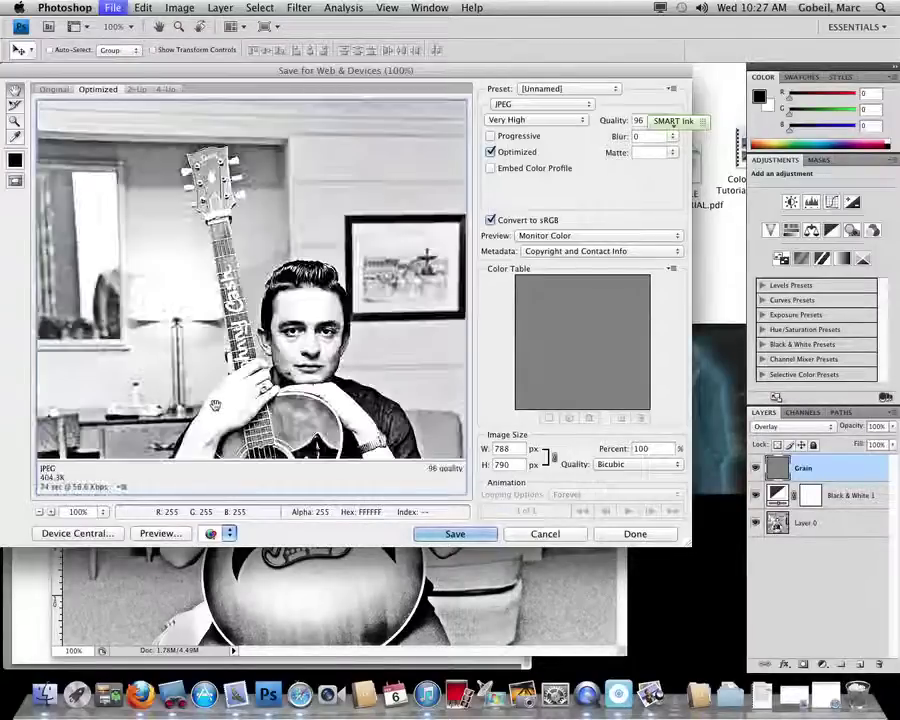
scroll(250, 280, down, 5)
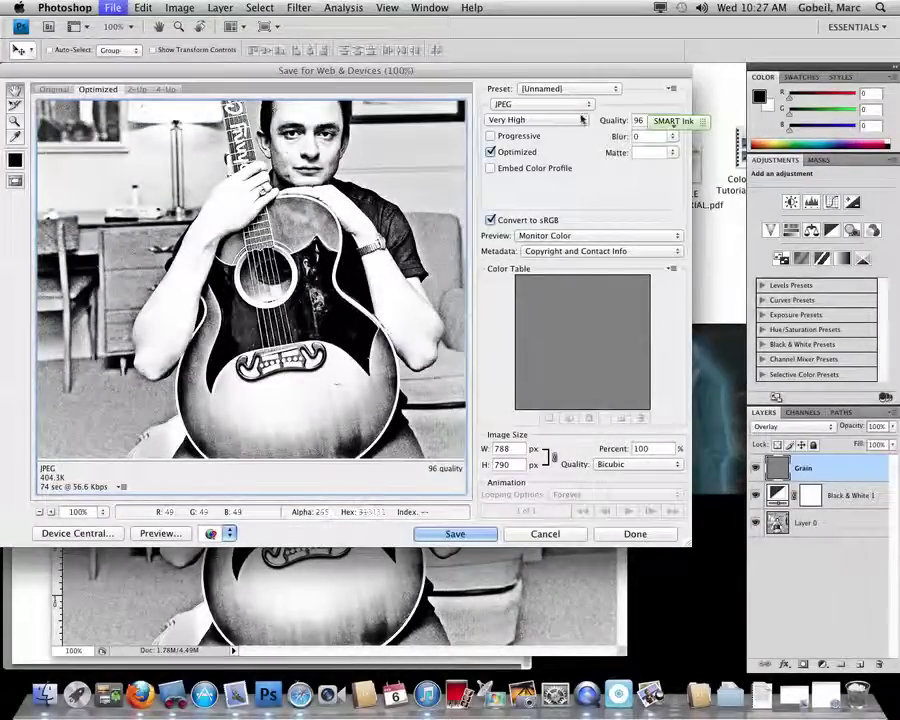
drag(692, 122, 862, 111)
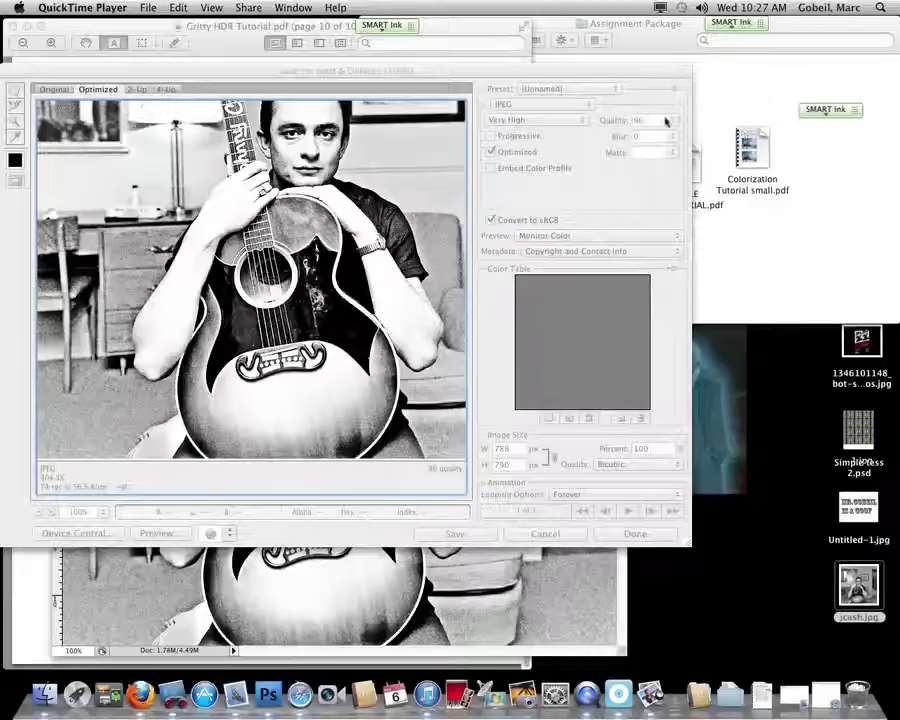
click(585, 106)
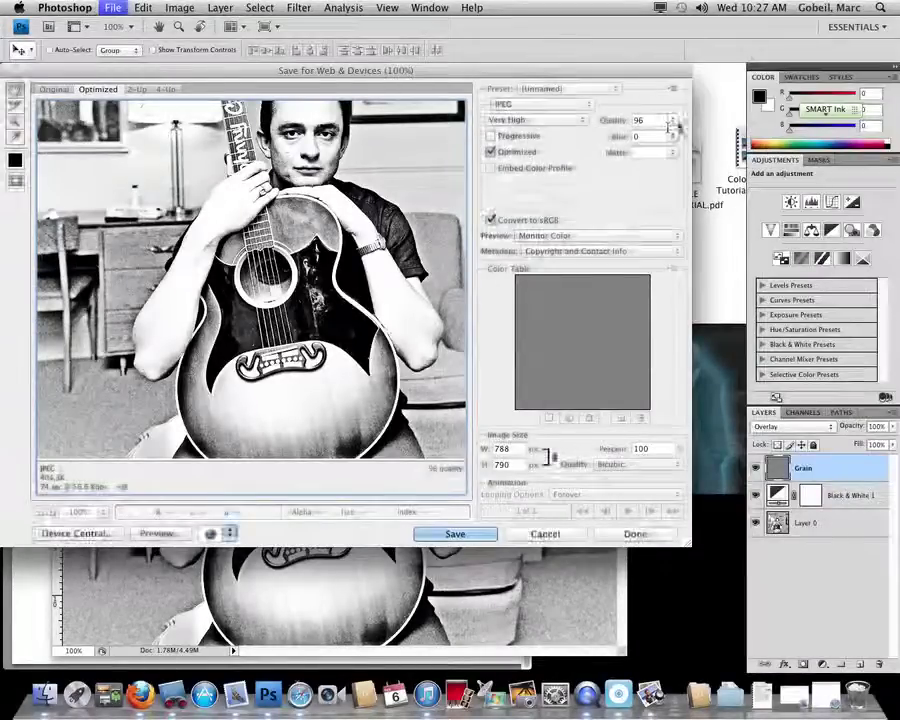
drag(672, 120, 627, 137)
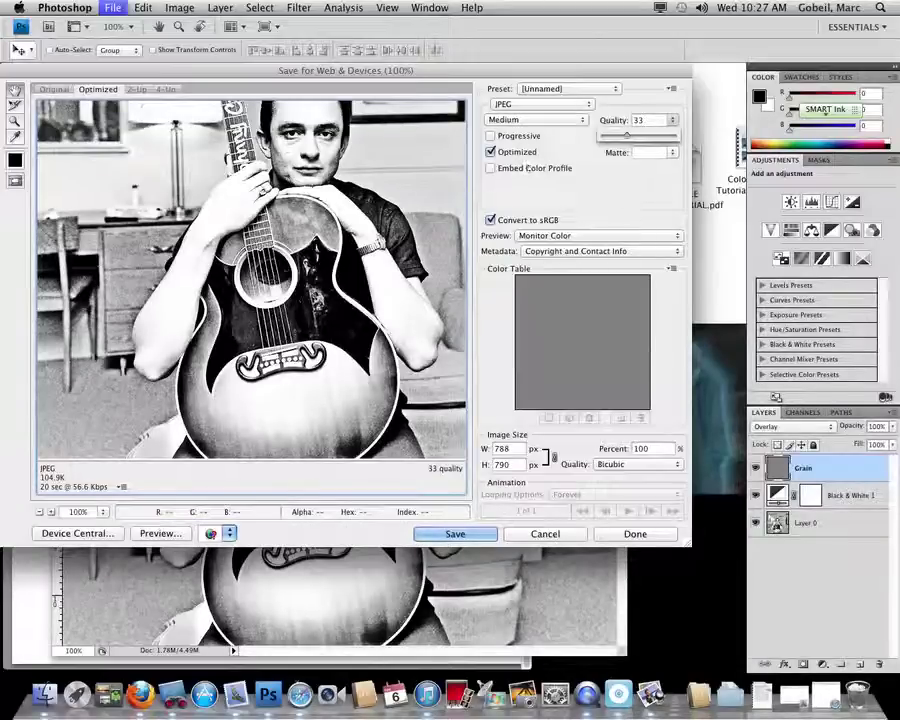
- Save the optimized image to the Desktop as jcashgritty.jpg, images only
click(449, 535)
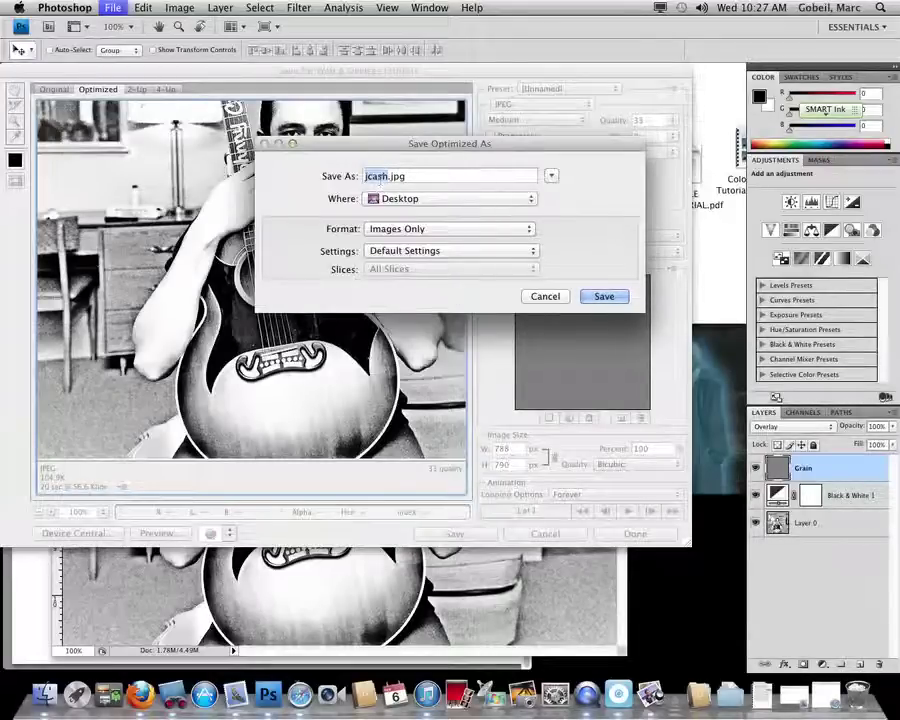
click(389, 176)
text(ritty)
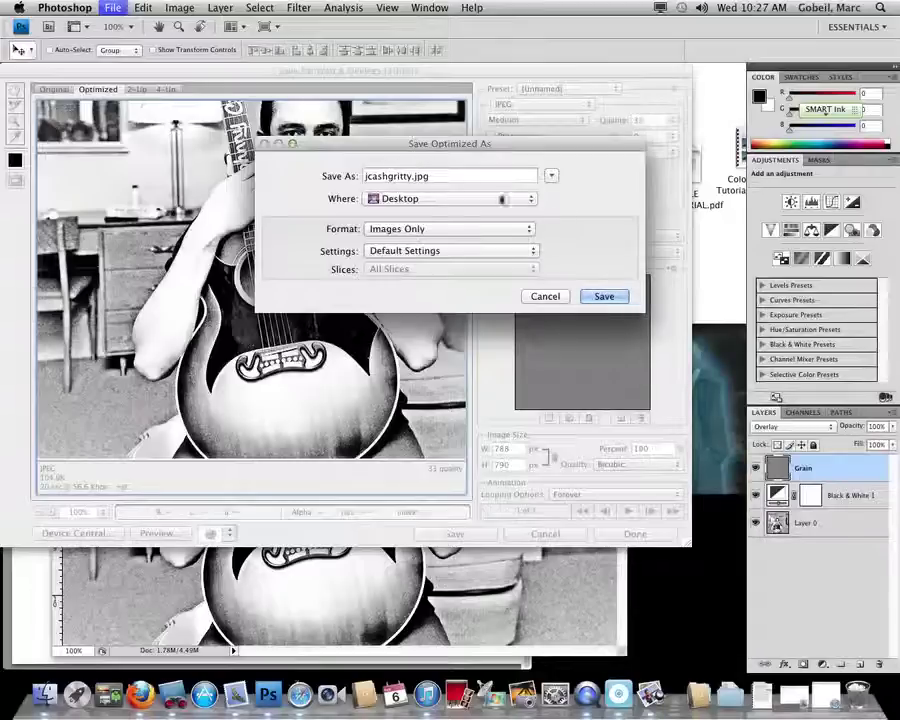
click(603, 295)
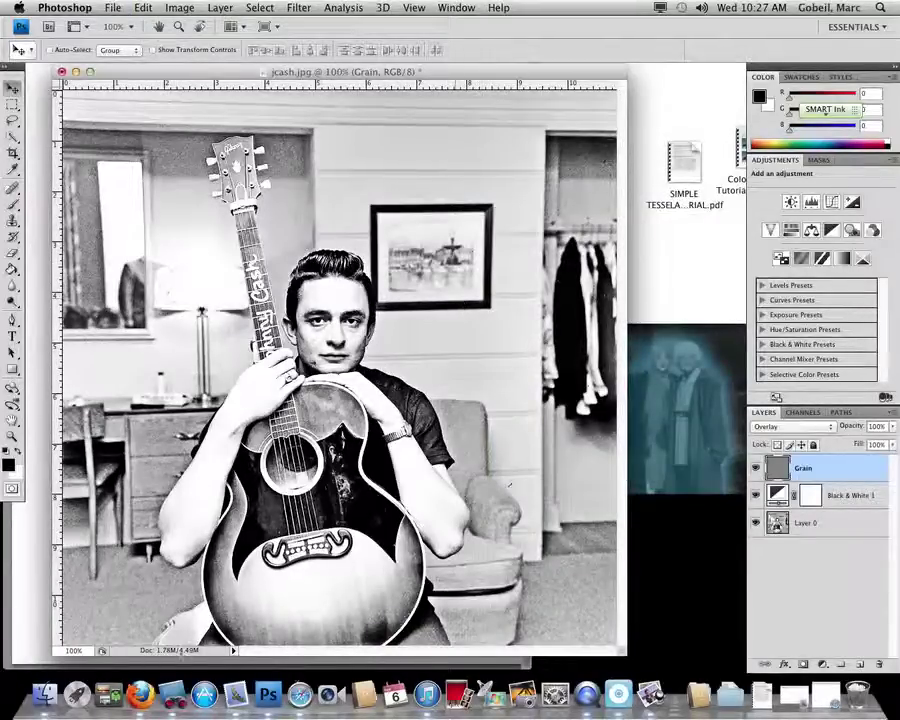
- Switch to Firefox and open the class blog in a new tab
click(140, 692)
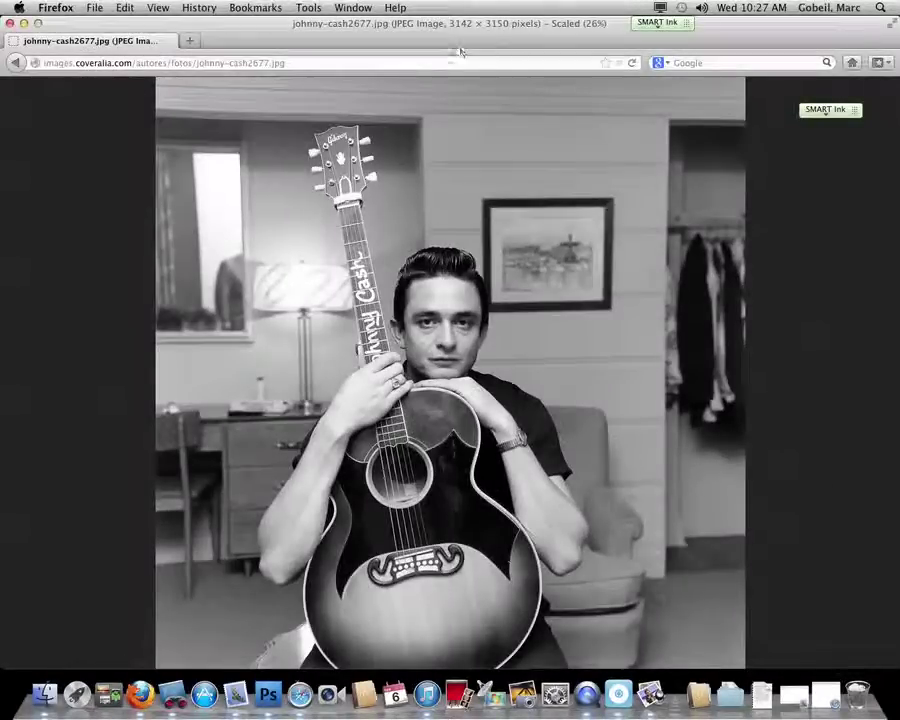
key(super+t)
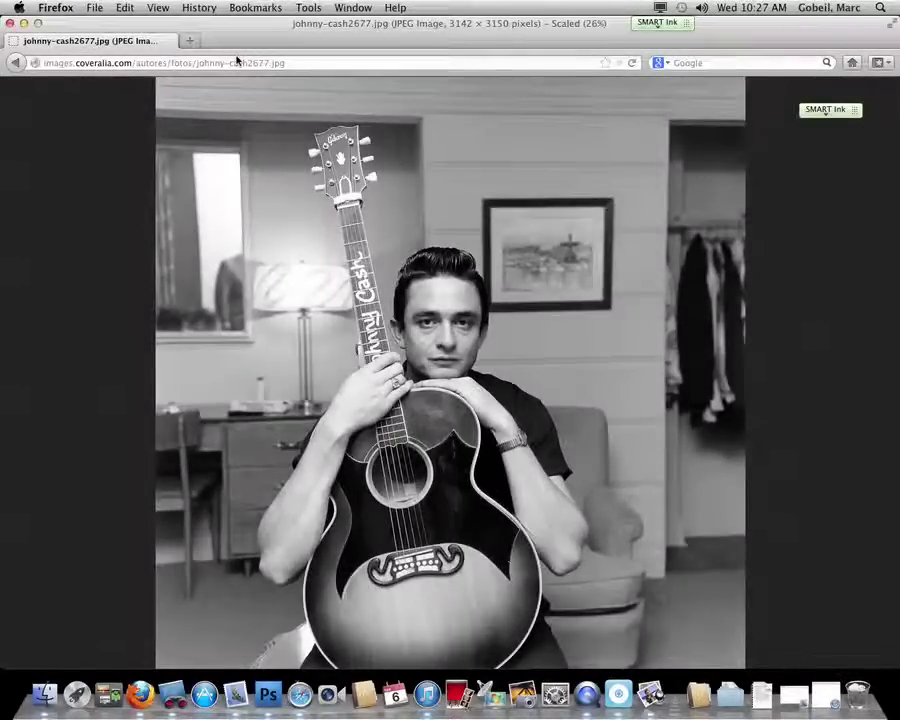
text(blo)
key(Down)
key(Down)
key(Return)
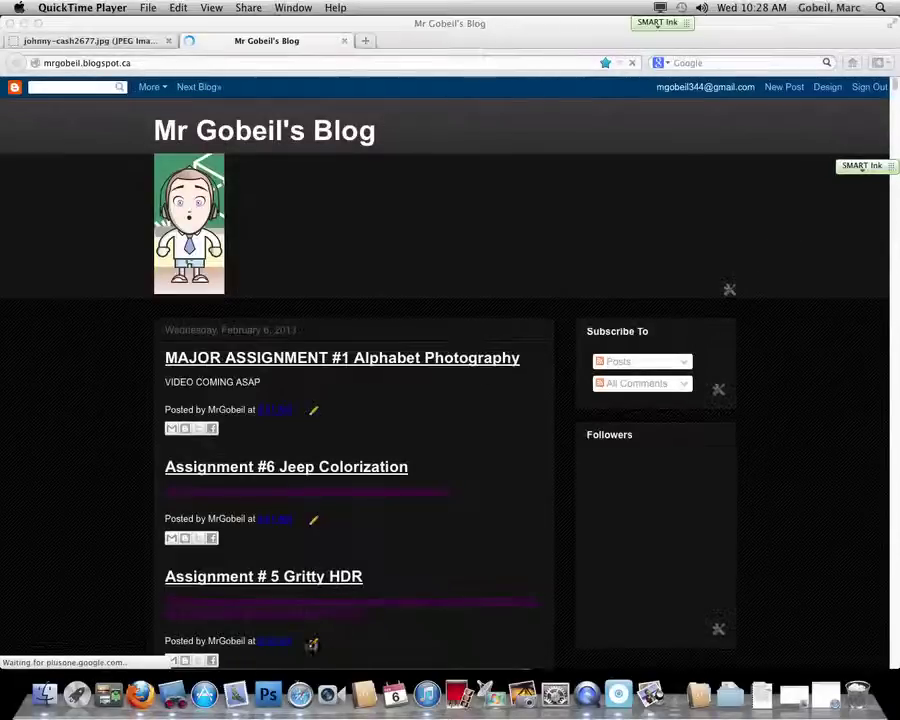
- Open the blog post "Assignment # 5 Gritty HDR" for editing
click(314, 647)
scroll(314, 646, down, 1)
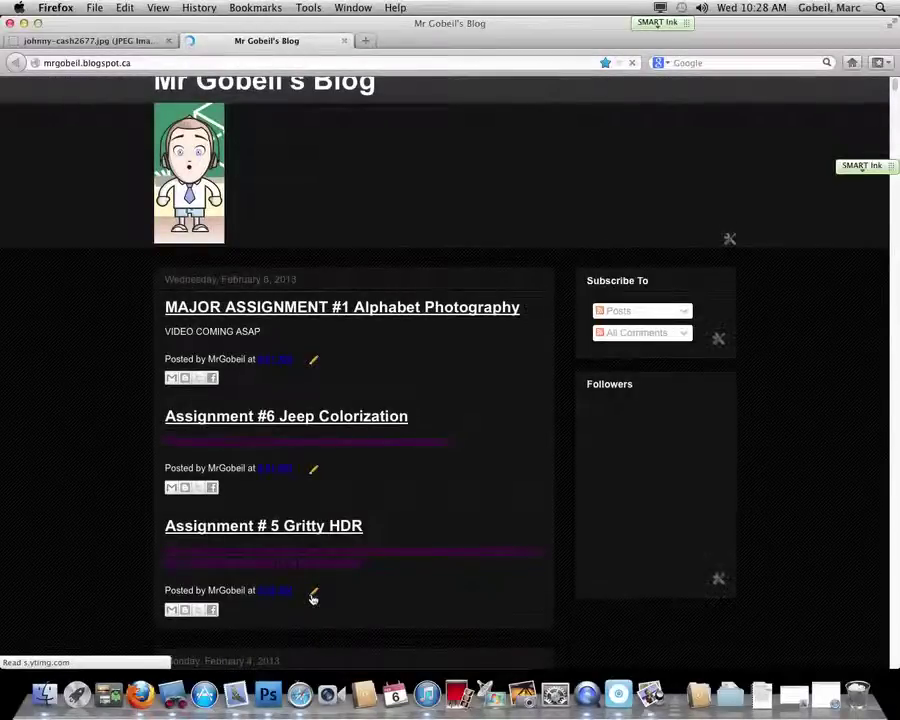
click(312, 596)
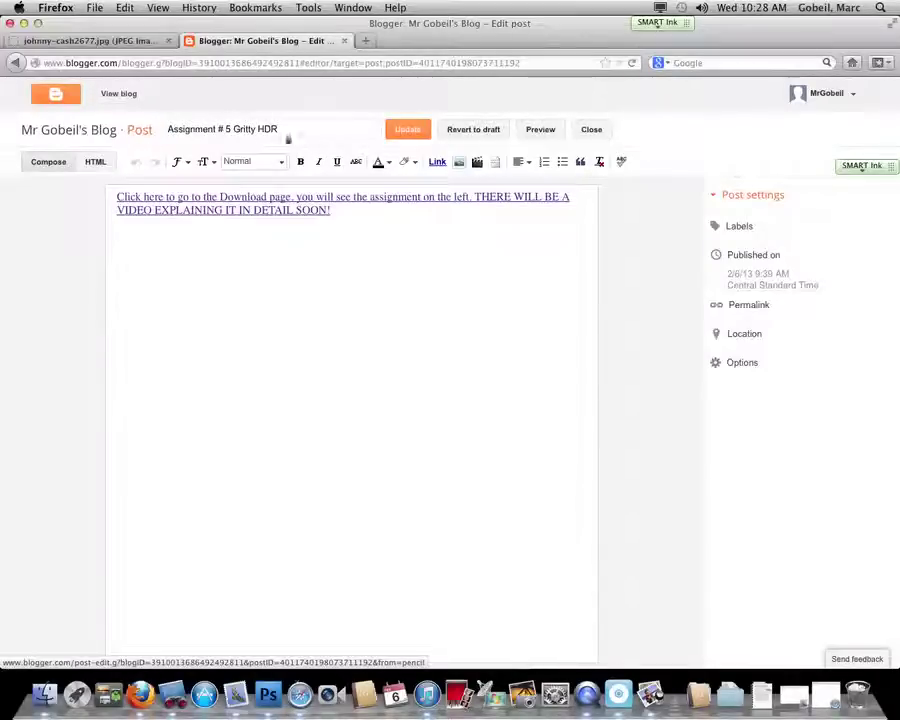
- Start a new line below the download link text and upload jcash.jpg and jcashgritty.jpg from the Desktop as post images
click(370, 254)
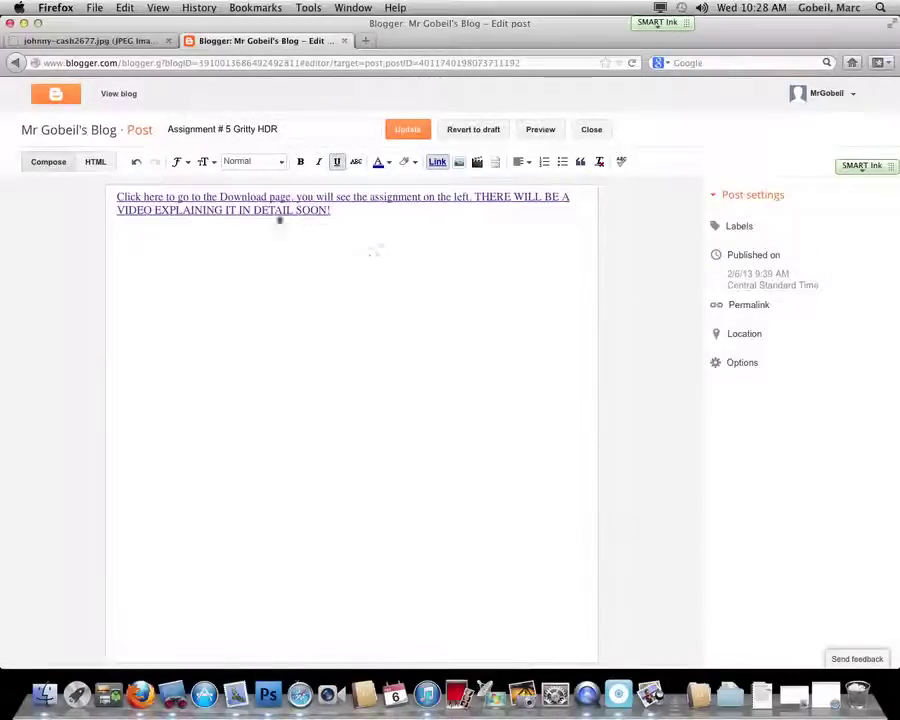
key(Return)
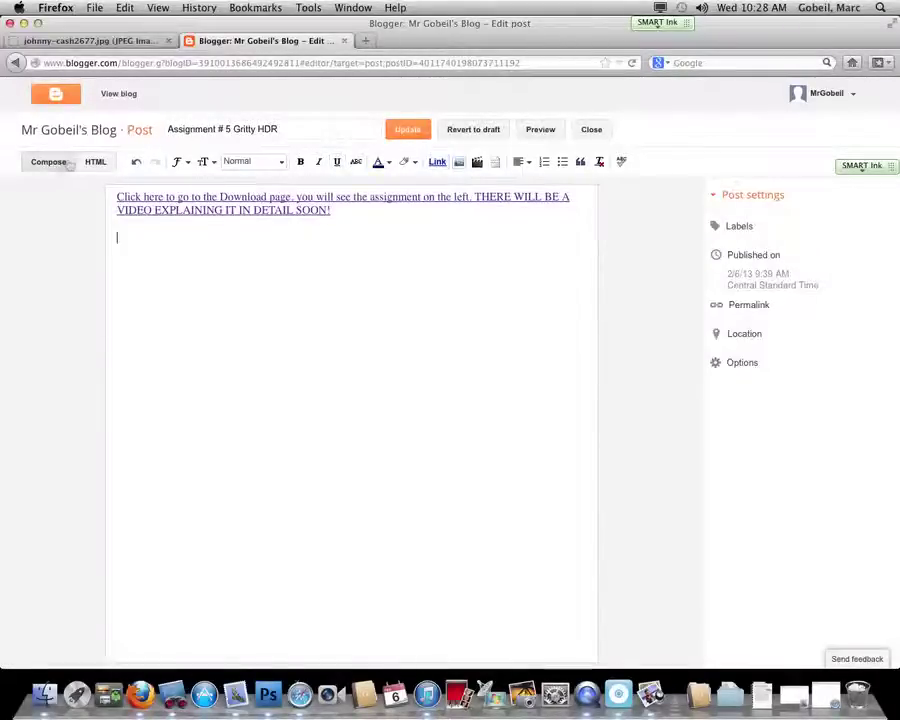
click(459, 166)
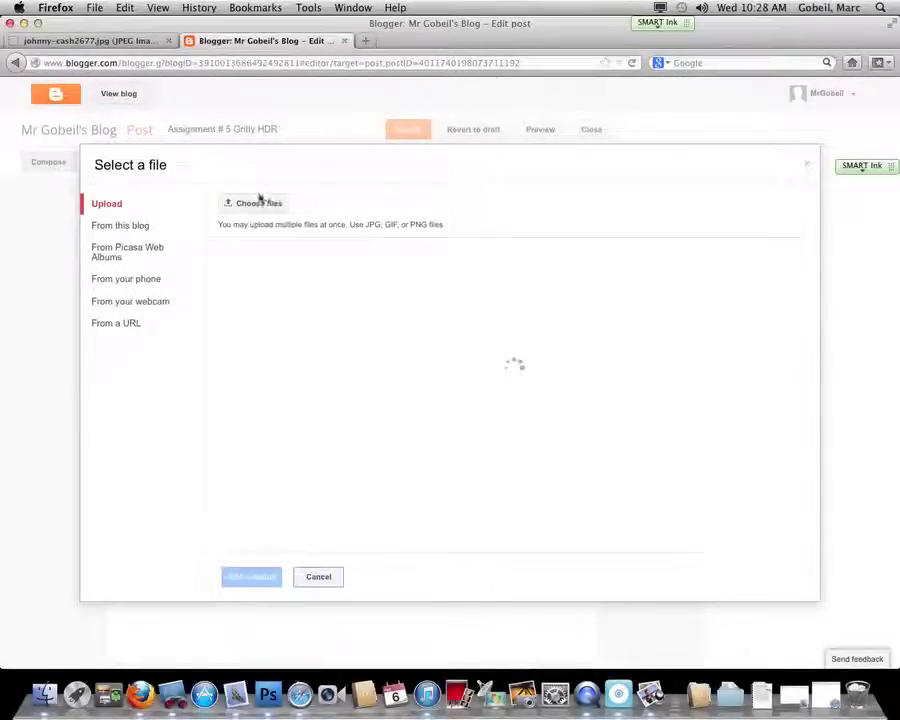
click(253, 208)
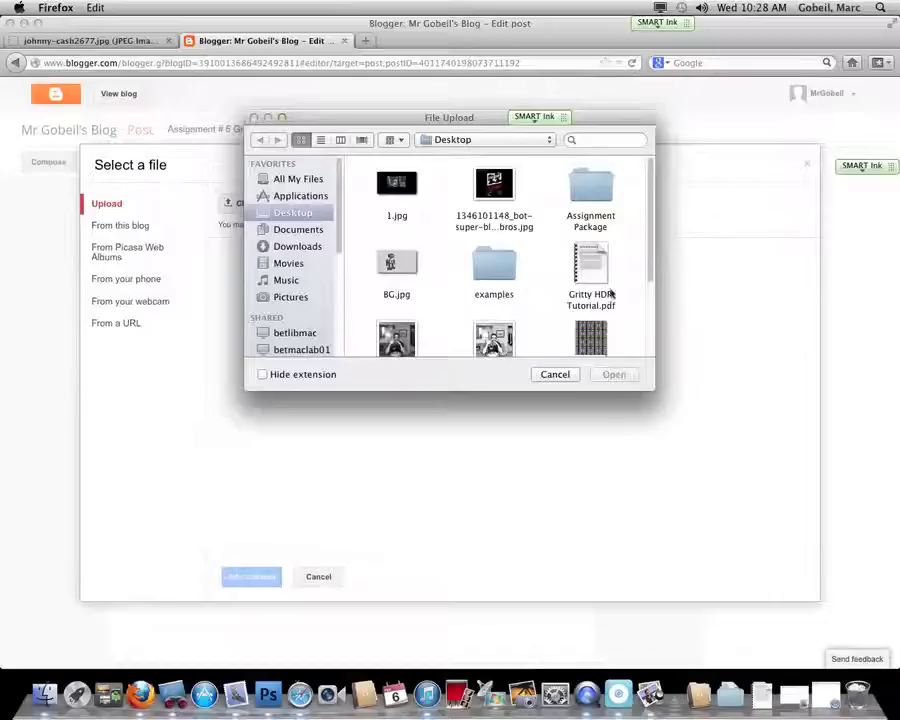
scroll(648, 315, down, 3)
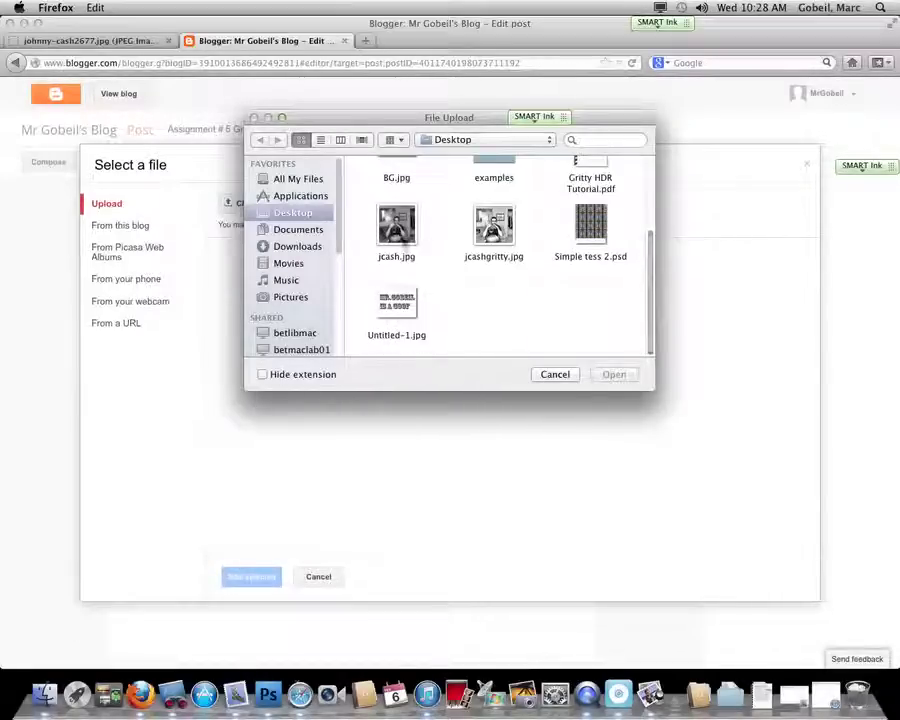
click(494, 225)
super+click(396, 225)
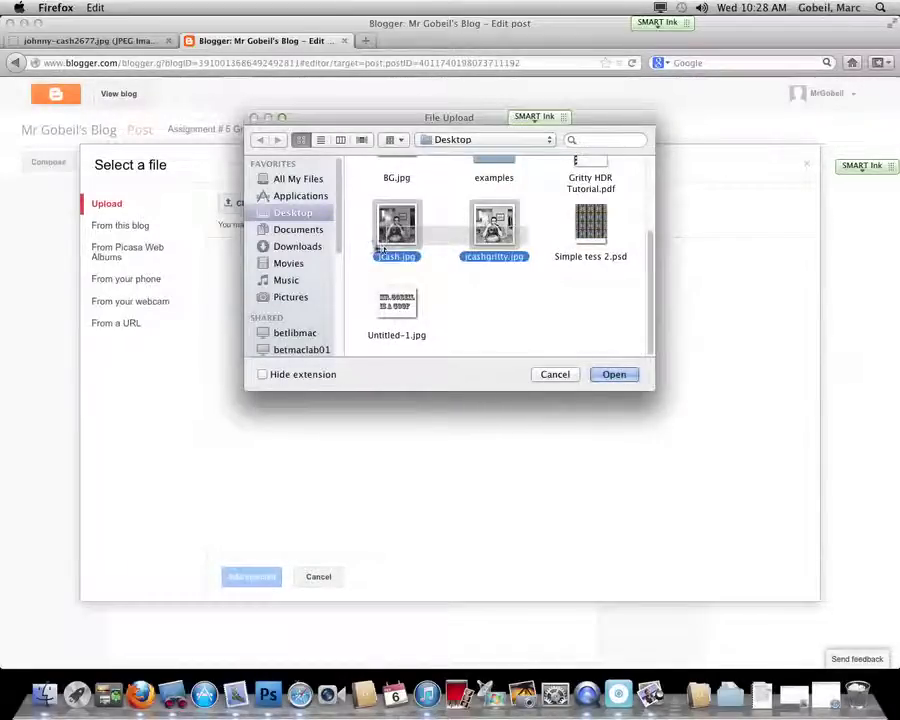
click(614, 375)
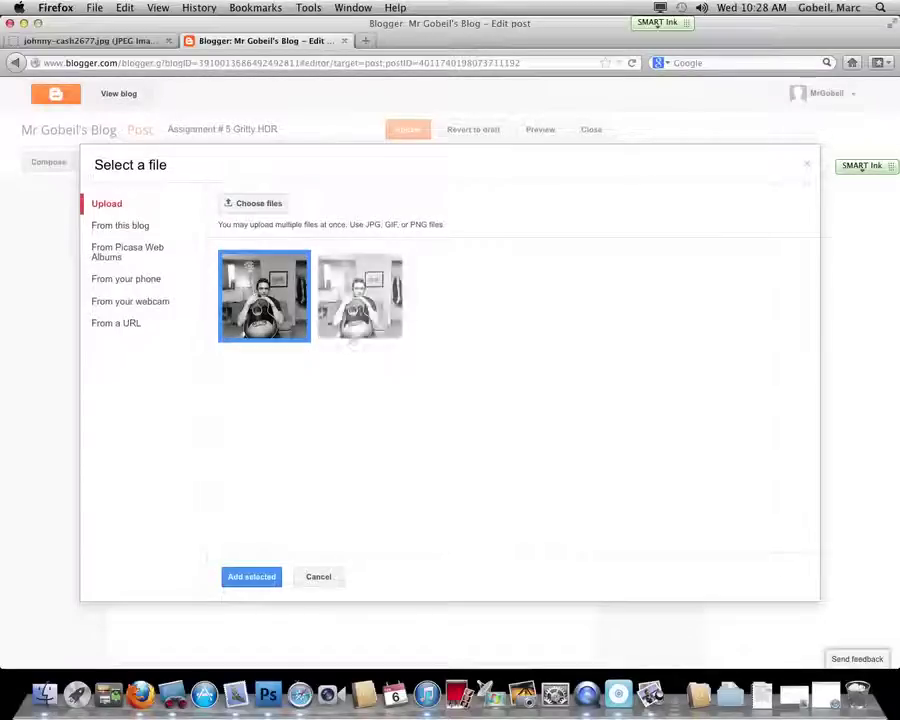
- Select both uploaded photos, the original and the gritty version, and add them to the post
drag(492, 297, 172, 367)
click(454, 361)
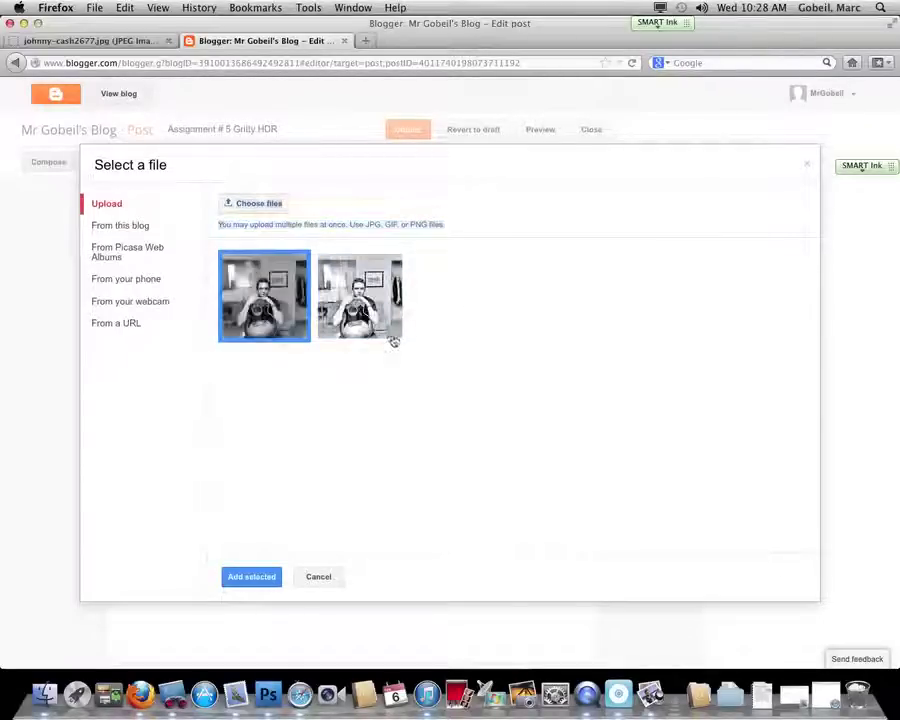
click(371, 311)
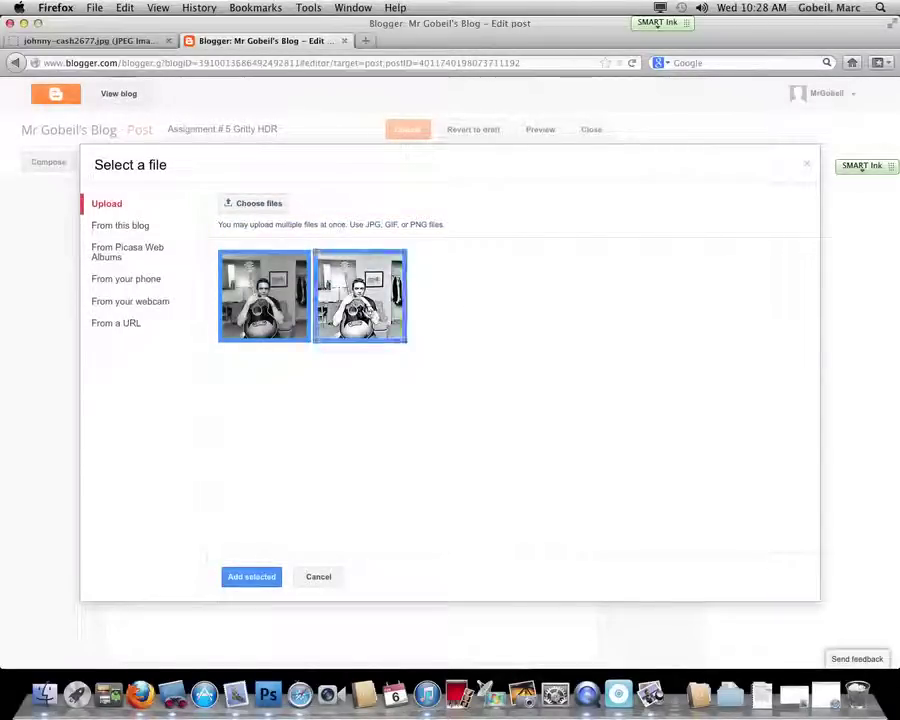
click(251, 577)
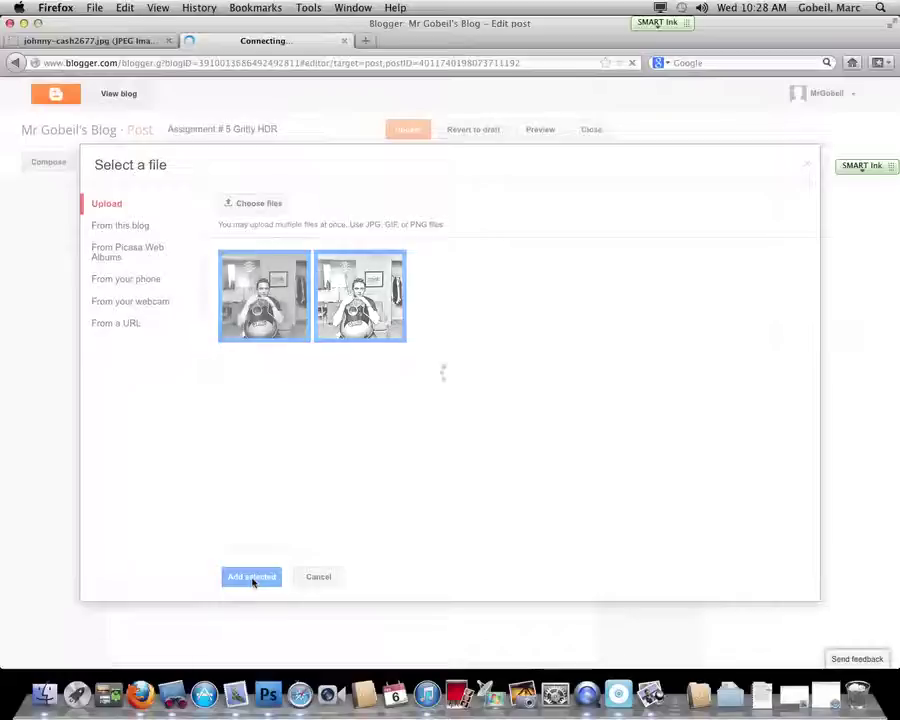